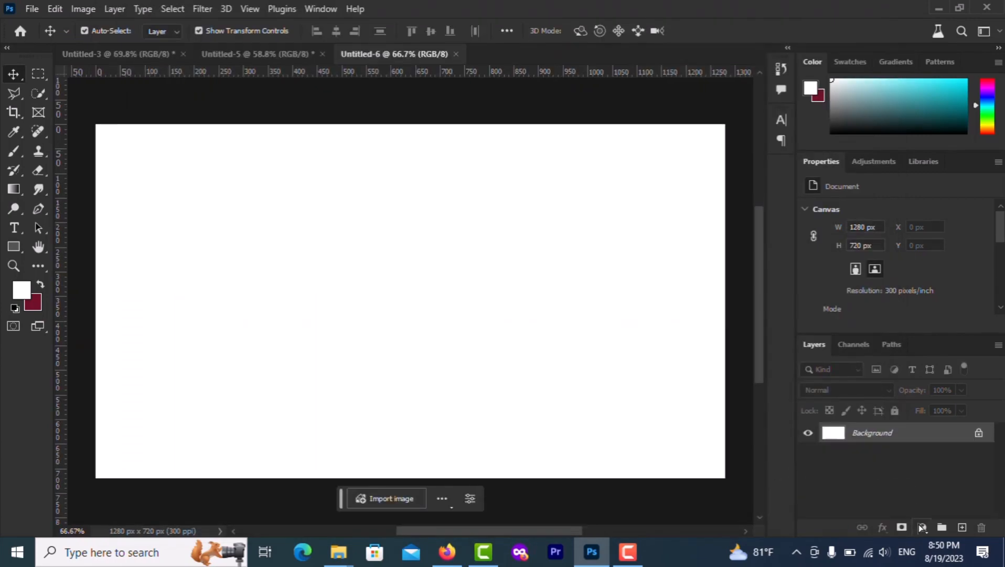
Add a Solid Color fill layer in crimson 850024 above the white background
{"action": "left_click", "coordinate": [922, 526]}
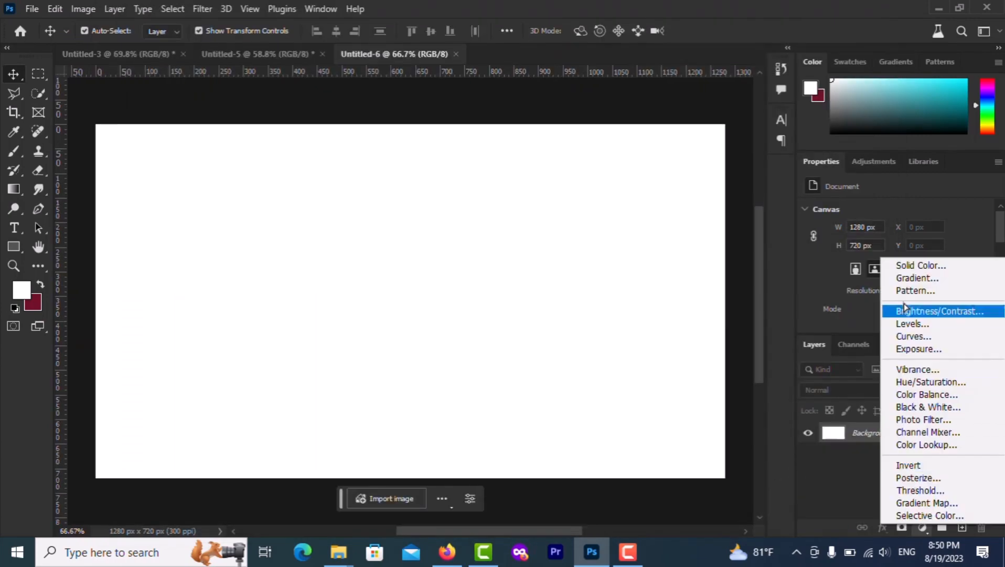
{"action": "left_click", "coordinate": [905, 265]}
{"action": "left_click", "coordinate": [39, 306]}
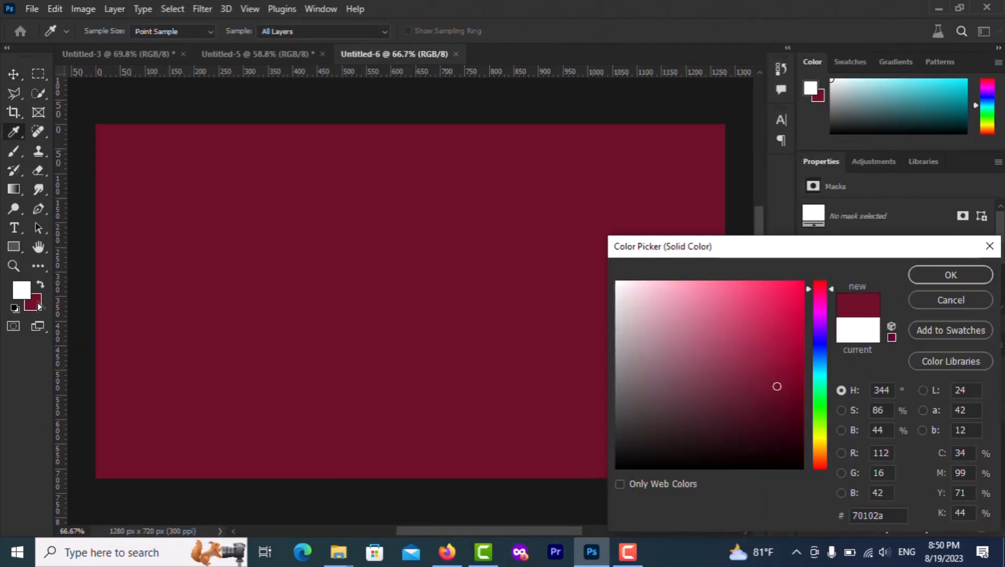
{"action": "type", "text": "8c0026"}
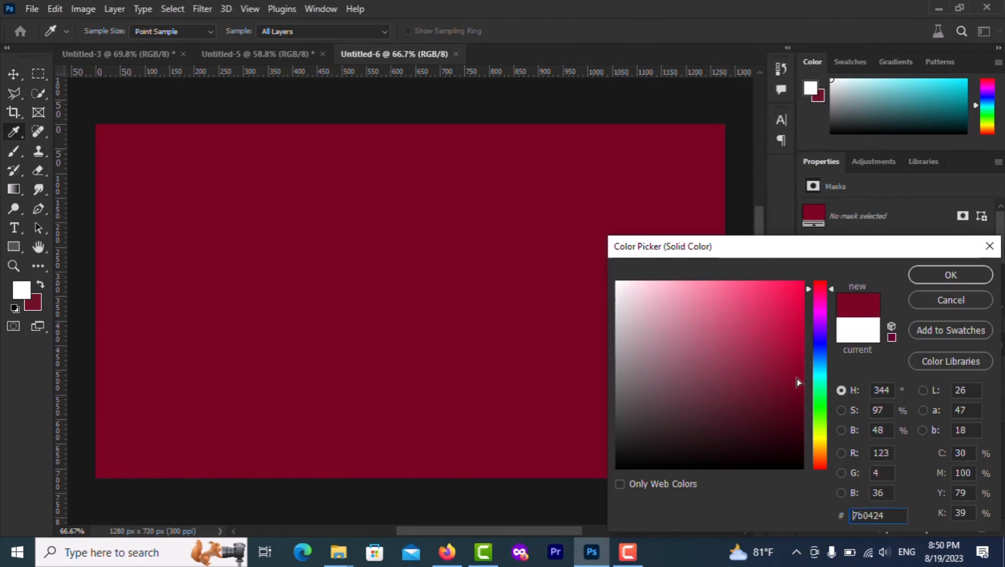
{"action": "left_click_drag", "start_coordinate": [813, 371], "coordinate": [814, 365]}
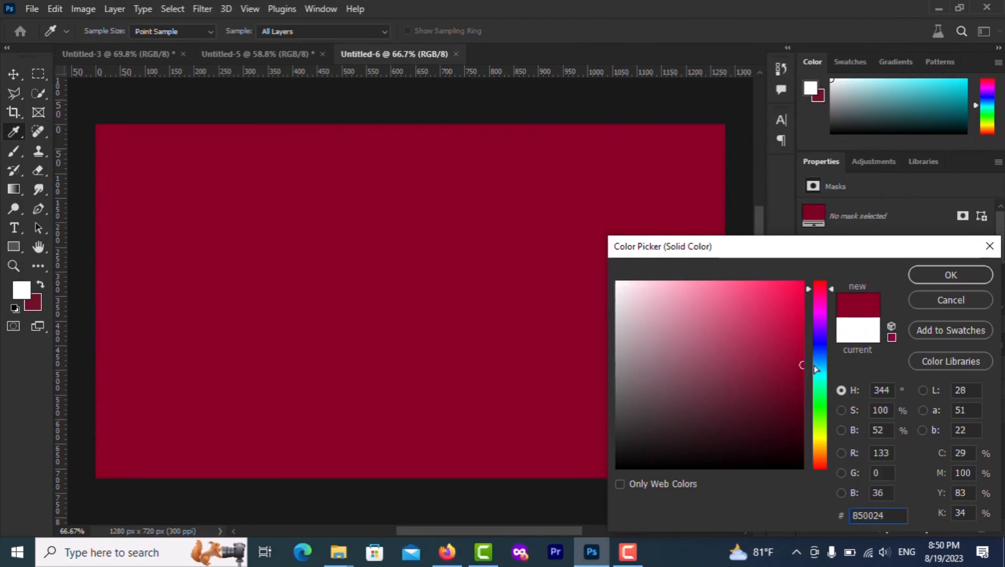
{"action": "left_click", "coordinate": [928, 274]}
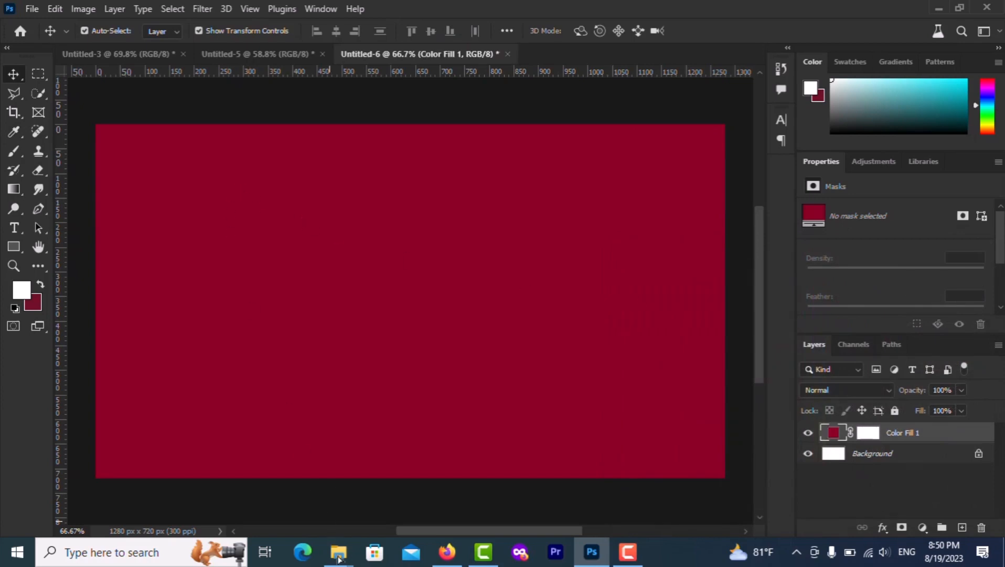
In File Explorer, return to the headphone folder and drag the paper image onto the banner
{"action": "mouse_move", "coordinate": [339, 558]}
{"action": "left_click", "coordinate": [287, 494]}
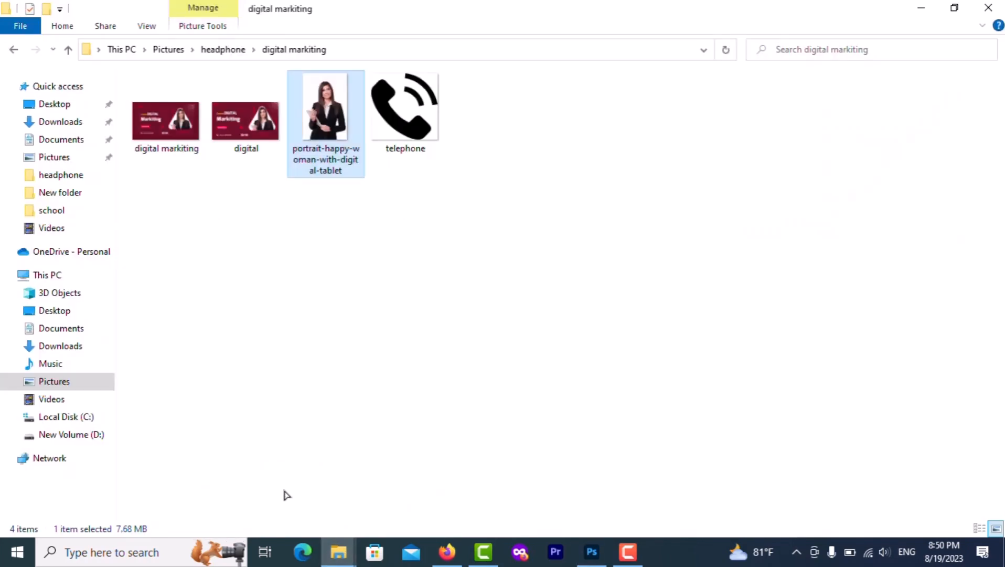
{"action": "key", "text": "alt+Left"}
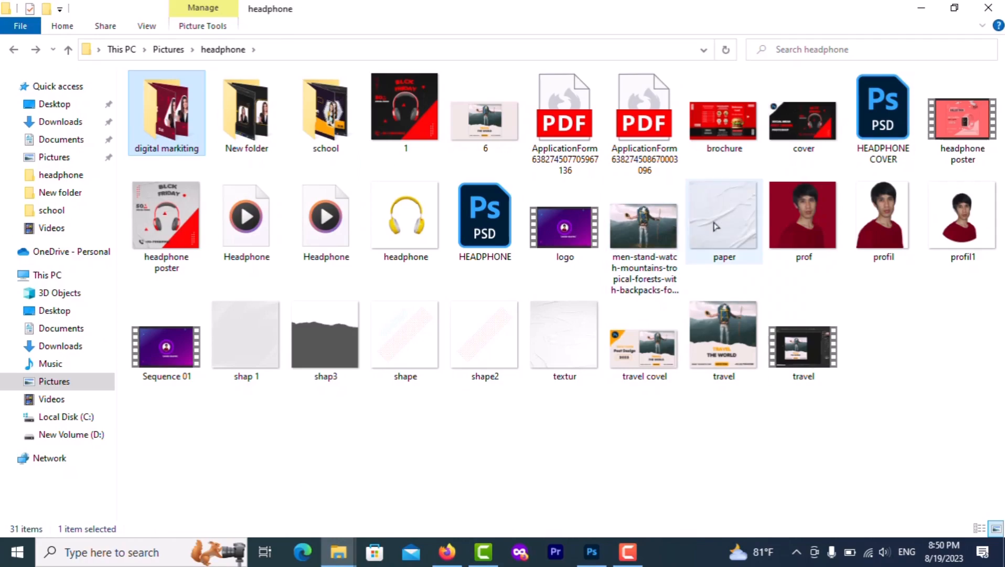
{"action": "left_click_drag", "start_coordinate": [716, 227], "coordinate": [310, 360]}
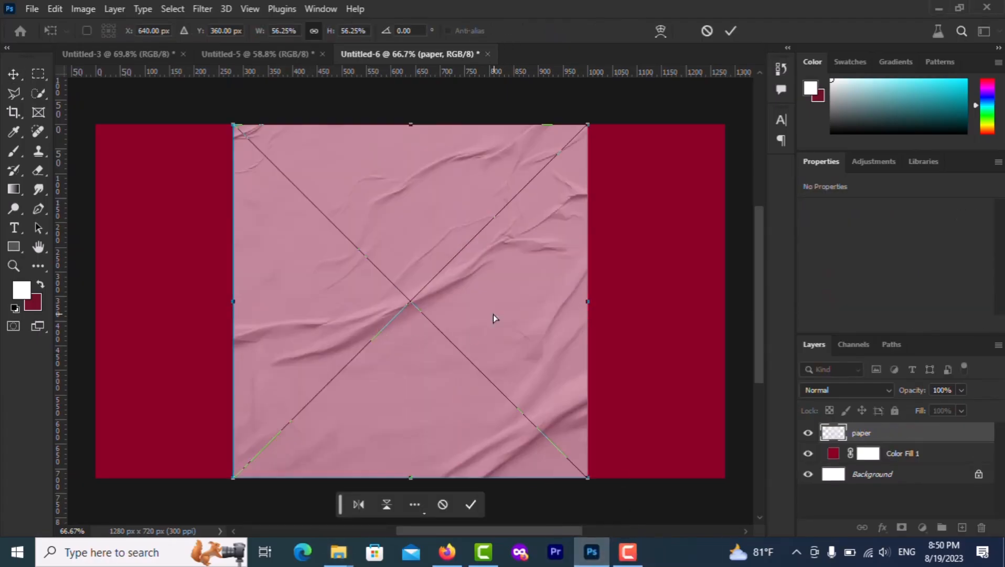
Stretch the paper texture to cover the canvas and lower its opacity to 7%
{"action": "left_click_drag", "start_coordinate": [493, 313], "coordinate": [723, 303]}
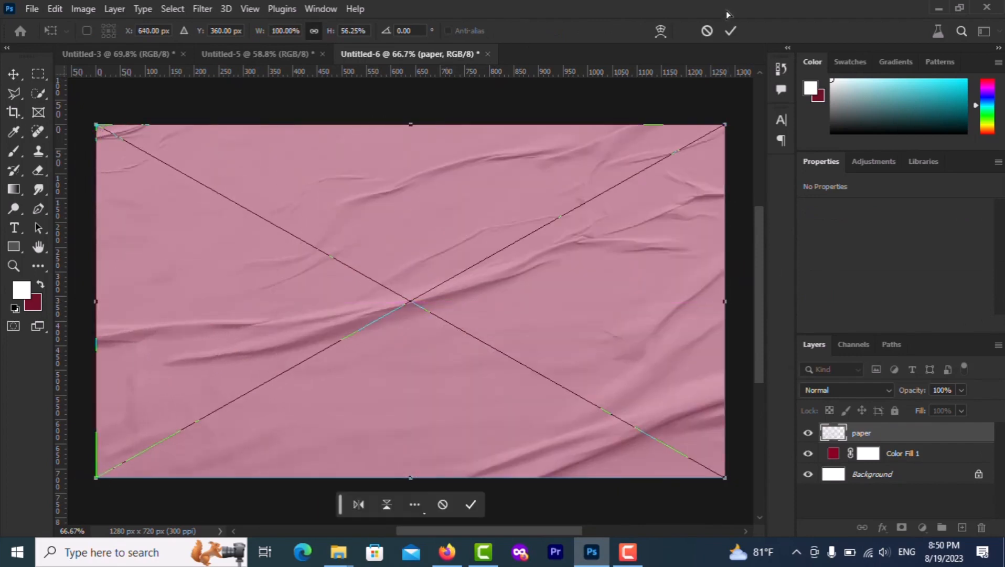
{"action": "left_click", "coordinate": [731, 30]}
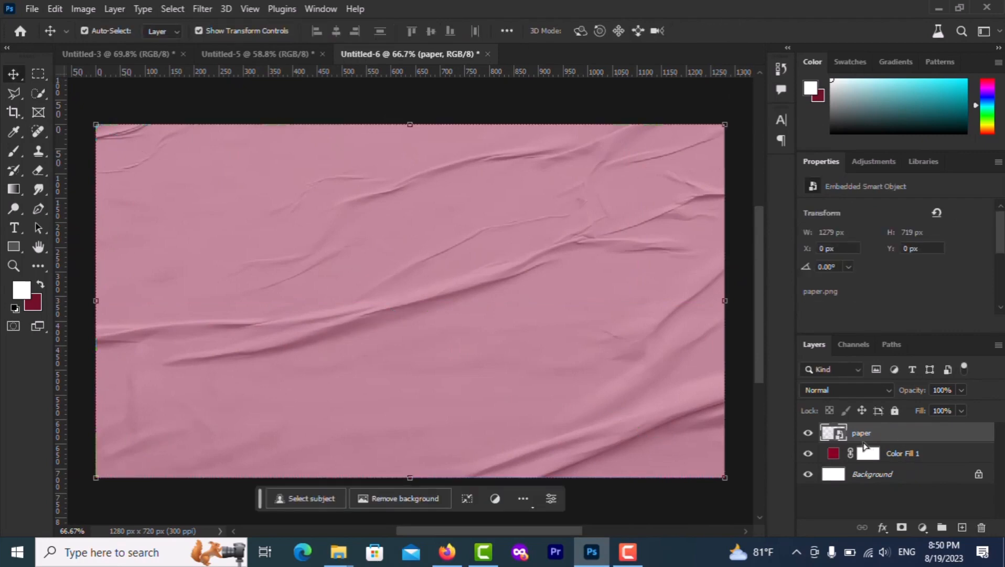
{"action": "left_click", "coordinate": [962, 390]}
{"action": "mouse_move", "coordinate": [904, 406]}
{"action": "left_mouse_down"}
{"action": "mouse_move", "coordinate": [895, 406]}
{"action": "mouse_move", "coordinate": [903, 408]}
{"action": "left_mouse_up"}
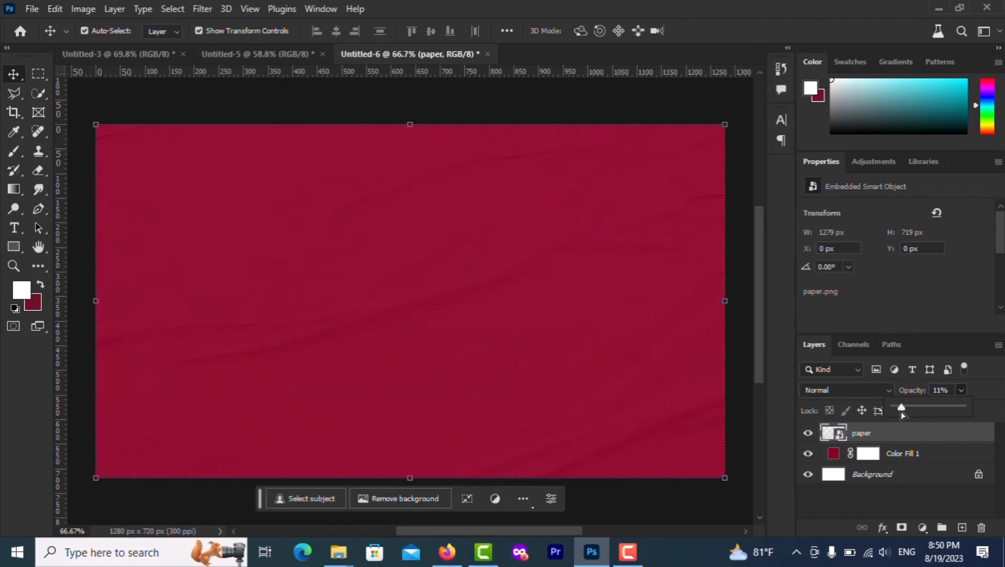
{"action": "left_click_drag", "start_coordinate": [901, 411], "coordinate": [900, 412]}
{"action": "left_click", "coordinate": [858, 434]}
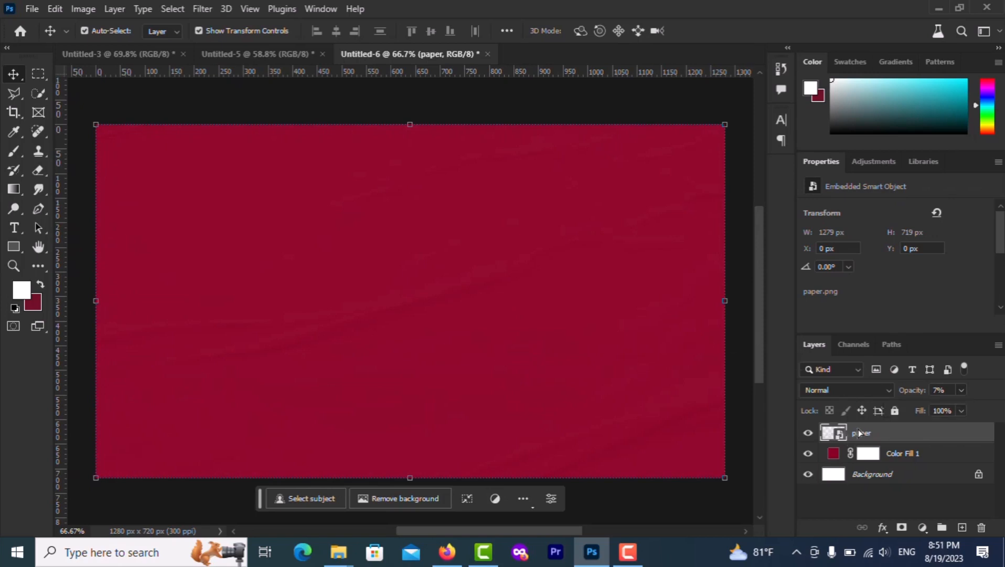
Merge the paper and Color Fill 1 layers, then merge them down into the Background
{"action": "right_click", "coordinate": [859, 433]}
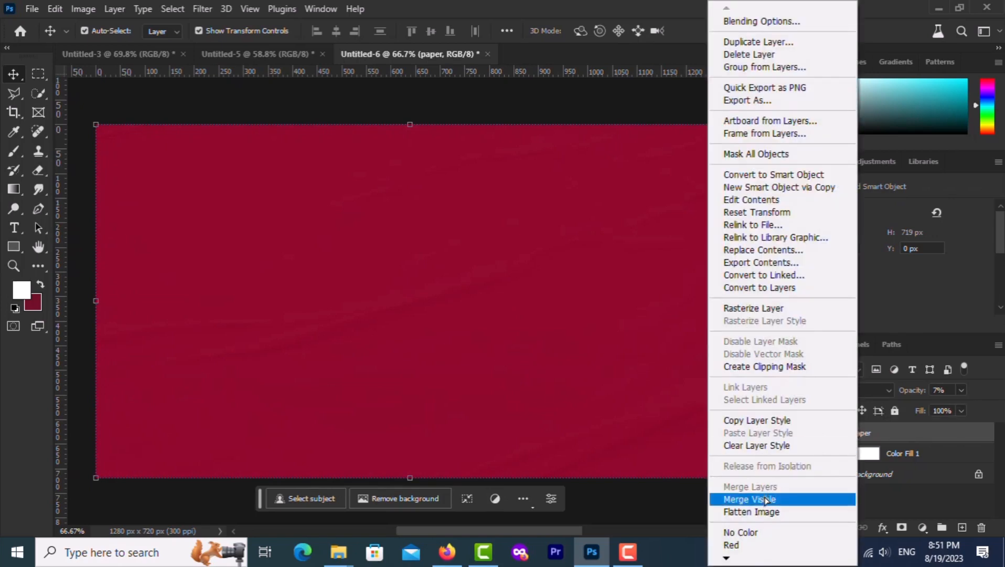
{"action": "left_click", "coordinate": [913, 452]}
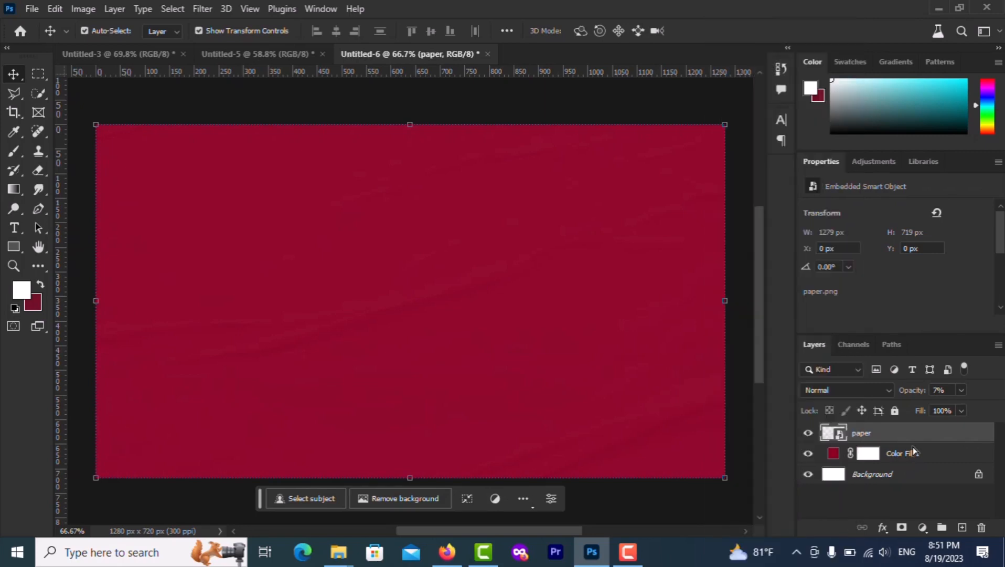
{"action": "left_click", "coordinate": [913, 447]}
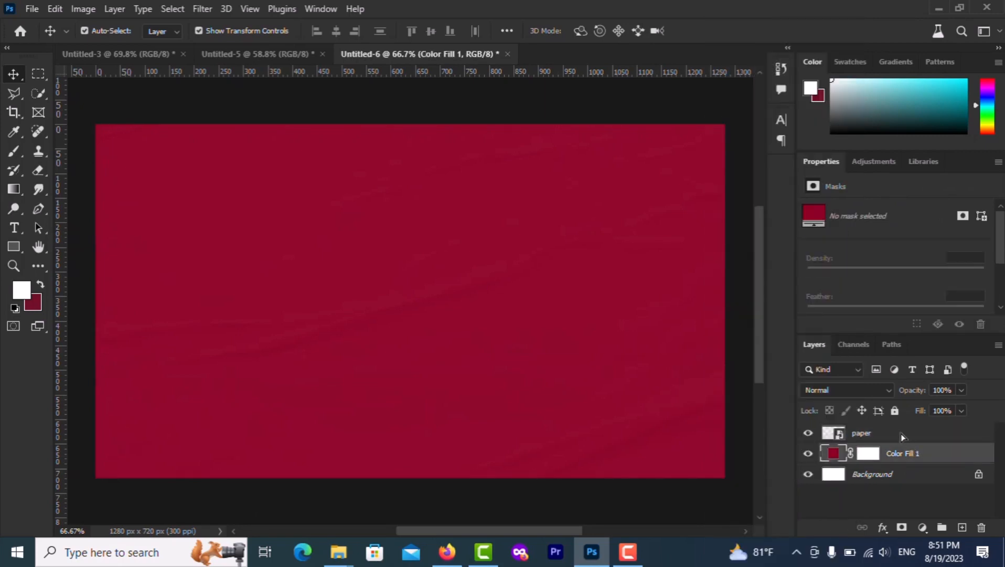
{"action": "left_click", "coordinate": [901, 433], "text": "shift"}
{"action": "right_click", "coordinate": [901, 433]}
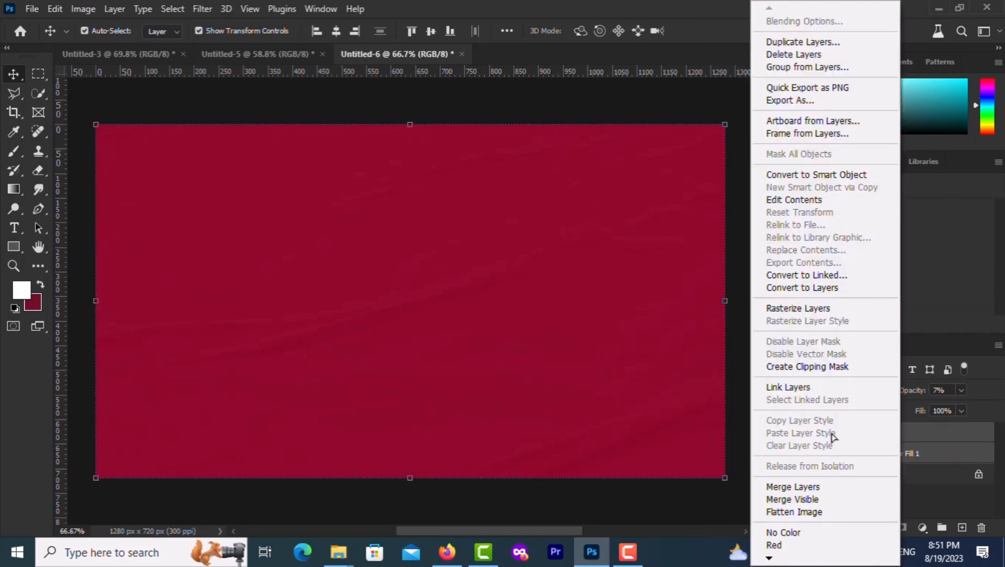
{"action": "left_click", "coordinate": [803, 486]}
{"action": "right_click", "coordinate": [882, 434]}
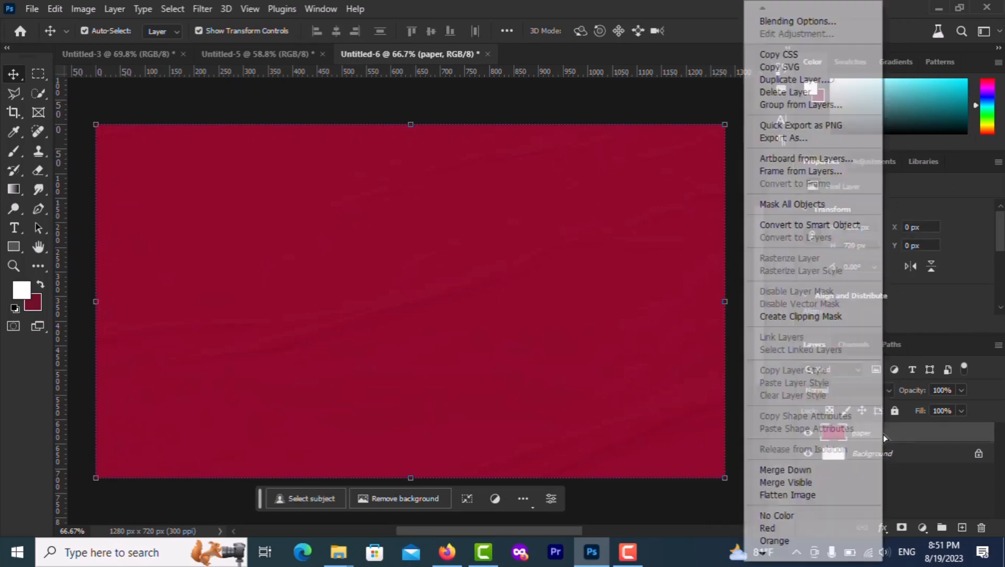
{"action": "left_click", "coordinate": [782, 470]}
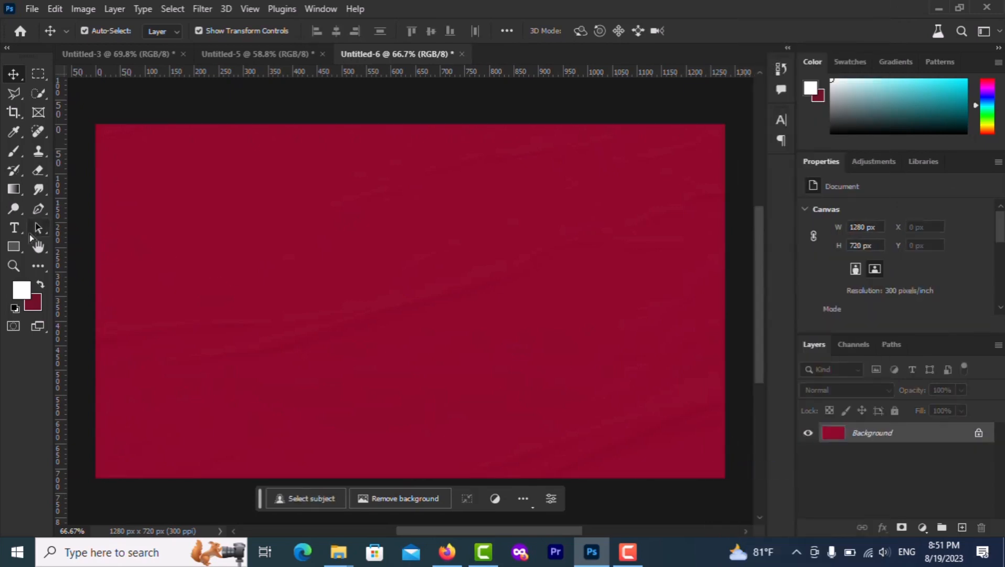
Stamp a white halftone brush onto a new empty layer
{"action": "left_click", "coordinate": [14, 151]}
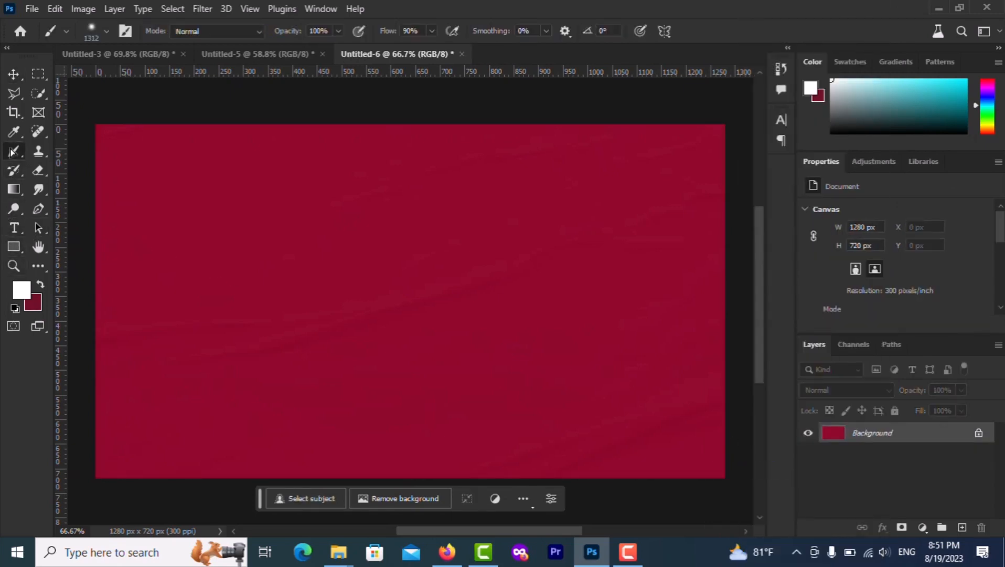
{"action": "left_click", "coordinate": [961, 528]}
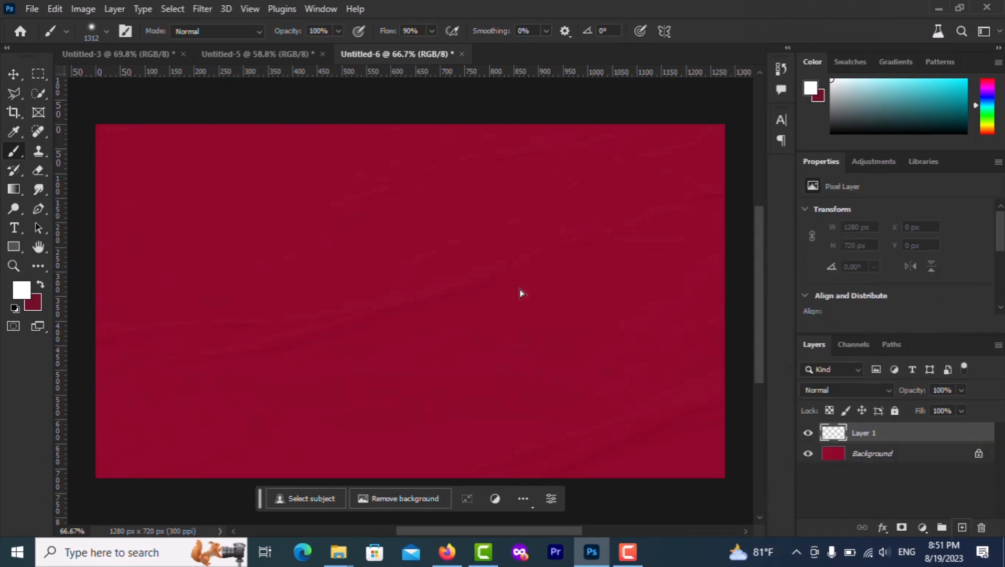
{"action": "left_click", "coordinate": [645, 164]}
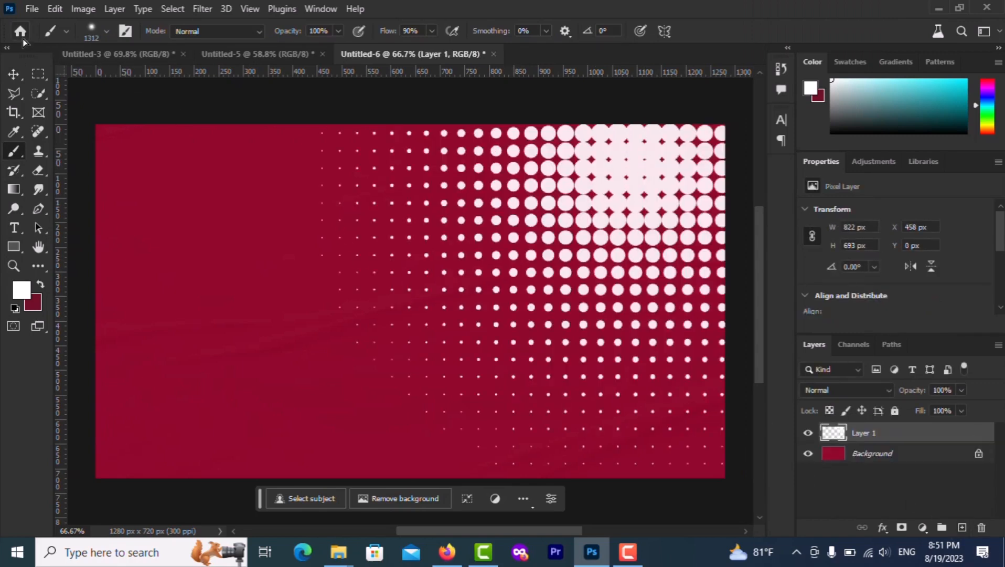
Enlarge the halftone dots into the top-right corner and merge them into the Background
{"action": "left_click", "coordinate": [12, 69]}
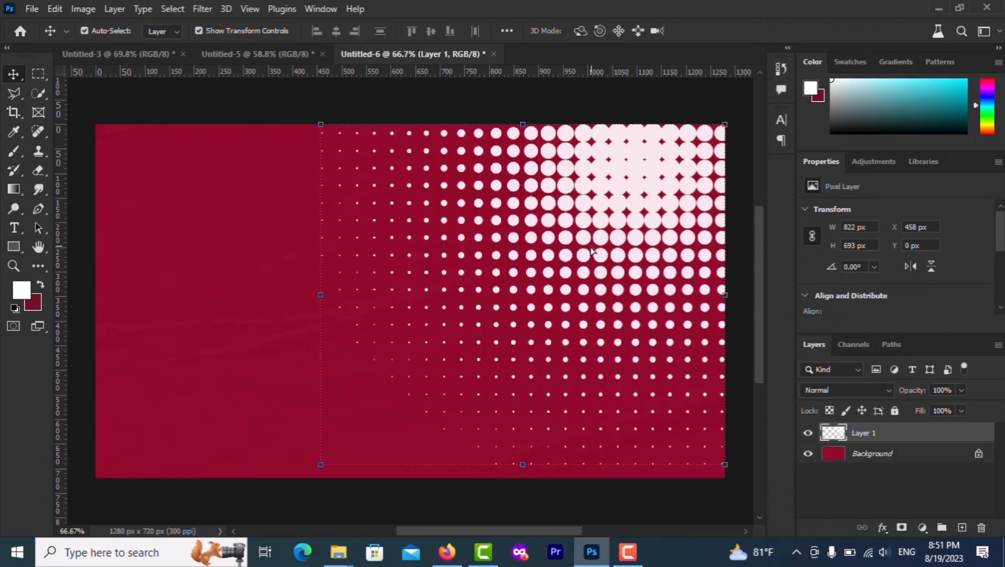
{"action": "left_click_drag", "start_coordinate": [593, 245], "coordinate": [694, 166]}
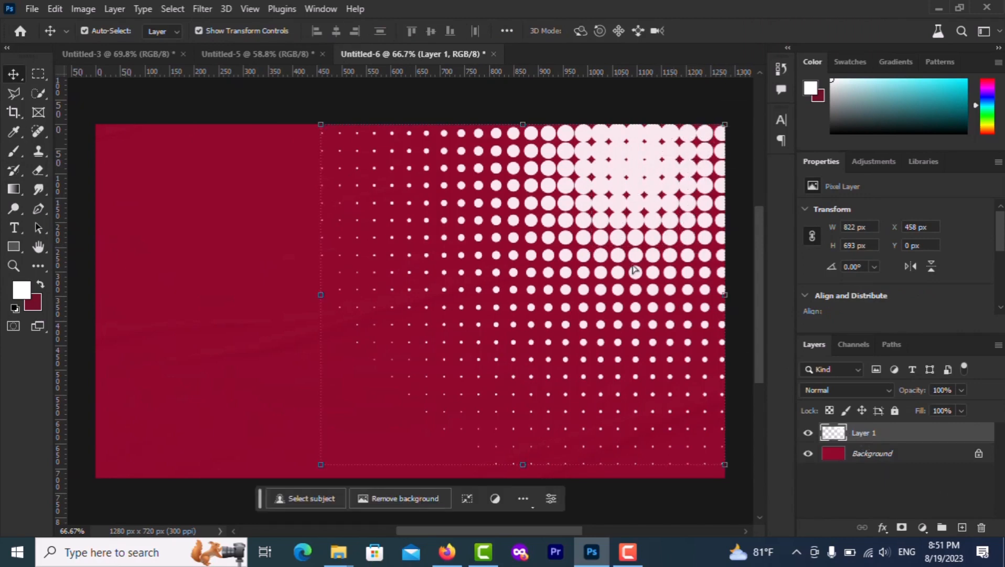
{"action": "left_click_drag", "start_coordinate": [634, 269], "coordinate": [667, 273]}
{"action": "left_click_drag", "start_coordinate": [725, 297], "coordinate": [735, 270]}
{"action": "left_click_drag", "start_coordinate": [674, 217], "coordinate": [768, 129]}
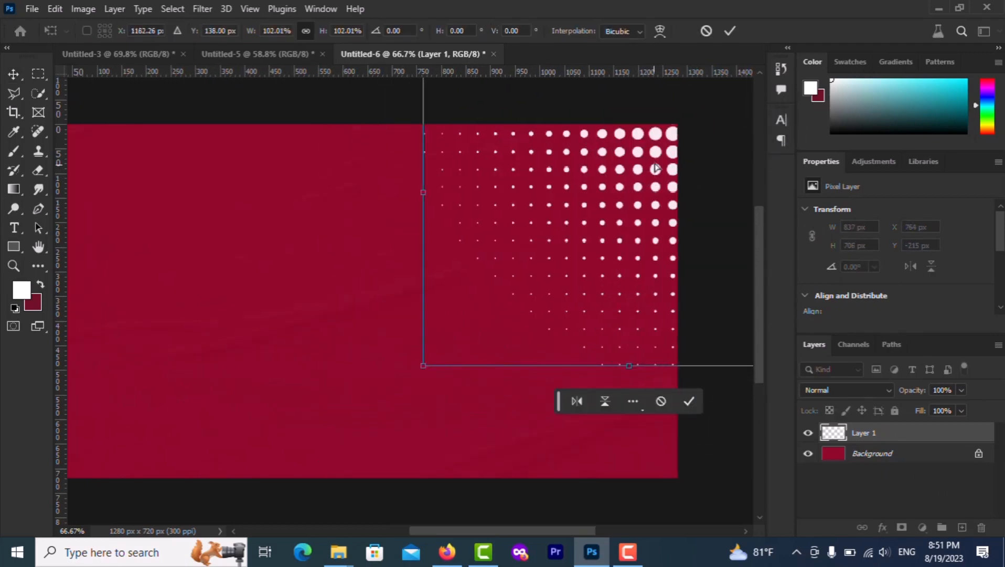
{"action": "left_click_drag", "start_coordinate": [656, 168], "coordinate": [629, 163]}
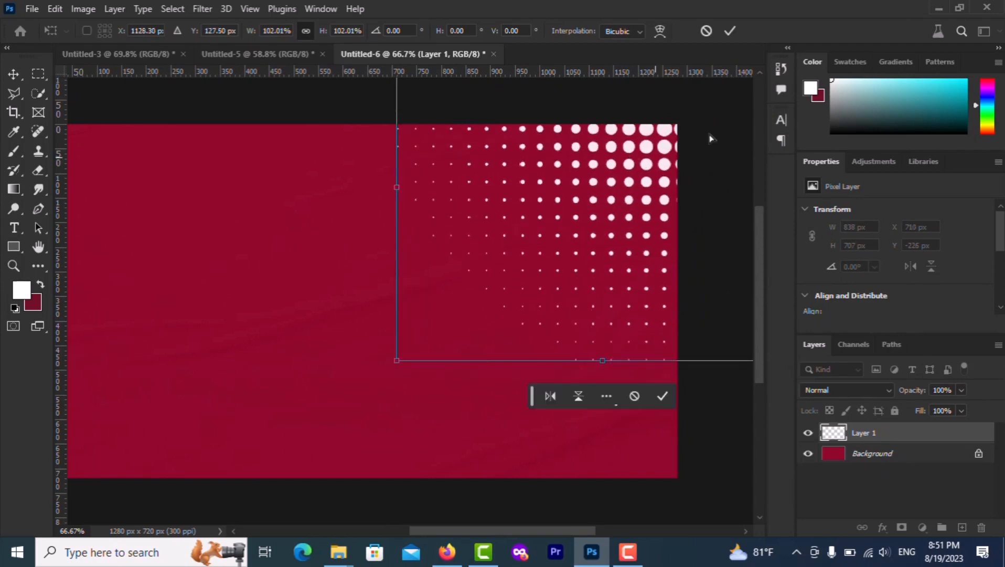
{"action": "left_click", "coordinate": [730, 31]}
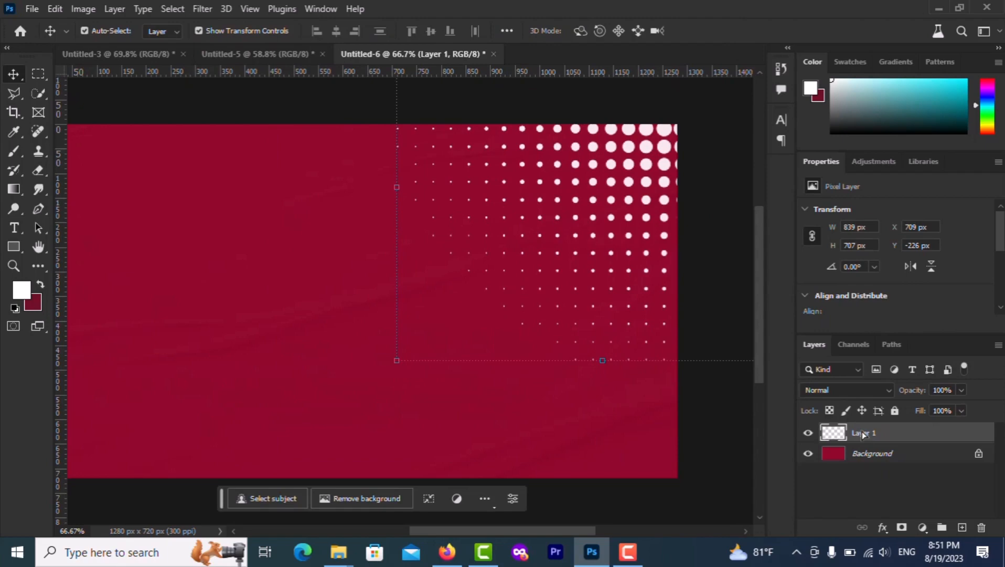
{"action": "right_click", "coordinate": [863, 435]}
{"action": "left_click", "coordinate": [904, 469]}
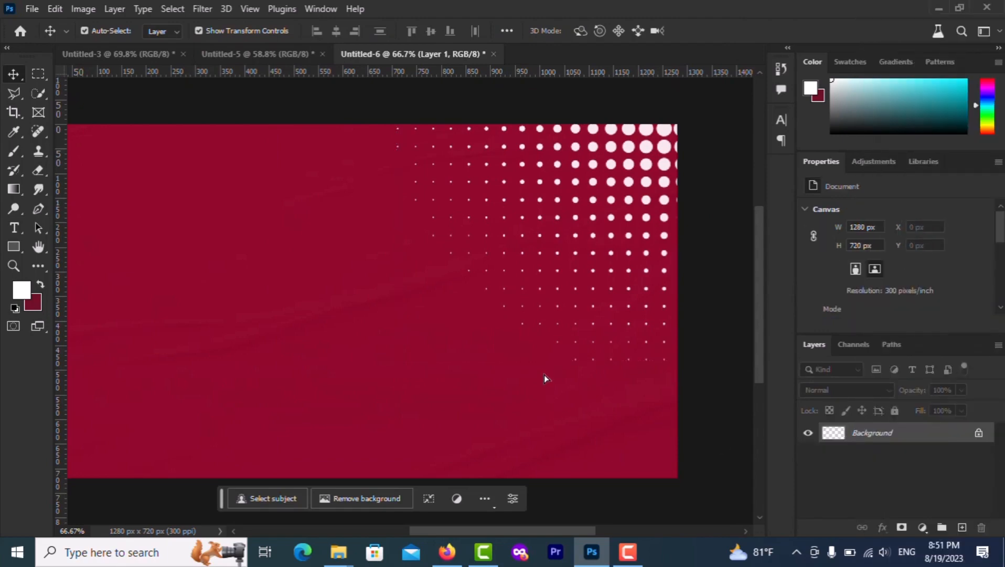
{"action": "scroll", "coordinate": [544, 375], "scroll_direction": "up", "scroll_amount": 1}
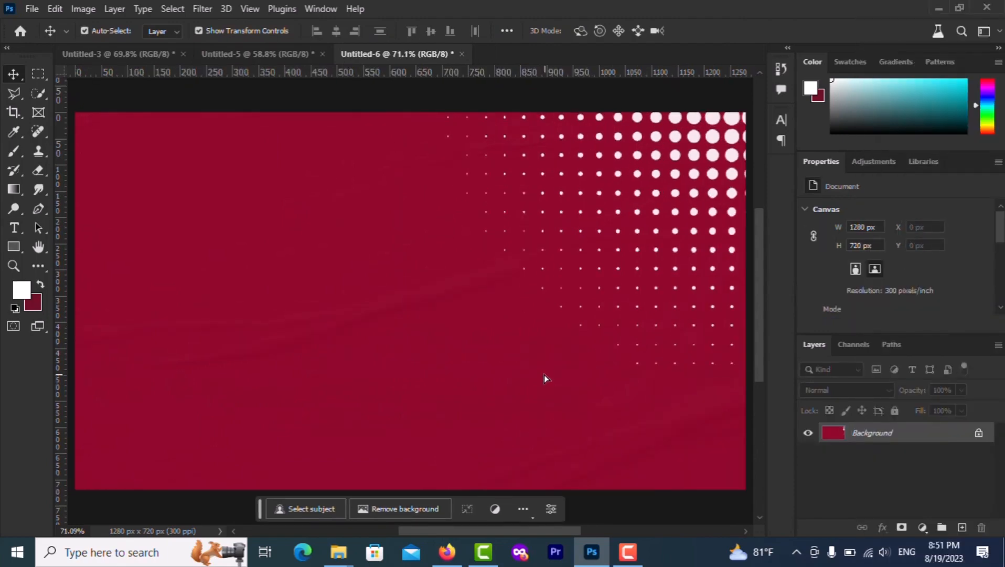
Draw a yellow triangle with rounded corners in the middle of the banner
{"action": "left_click", "coordinate": [13, 246]}
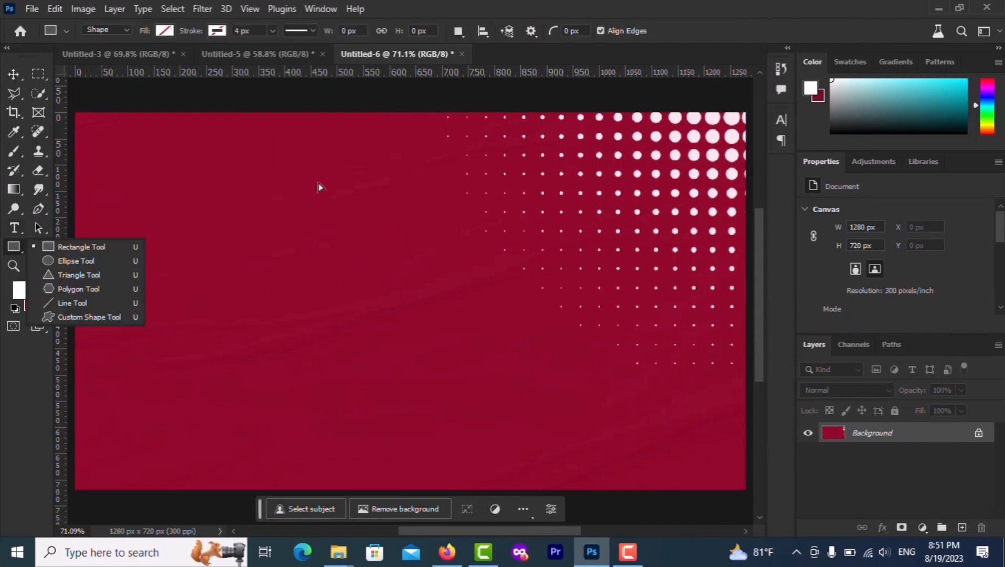
{"action": "left_click_drag", "start_coordinate": [273, 149], "coordinate": [496, 383]}
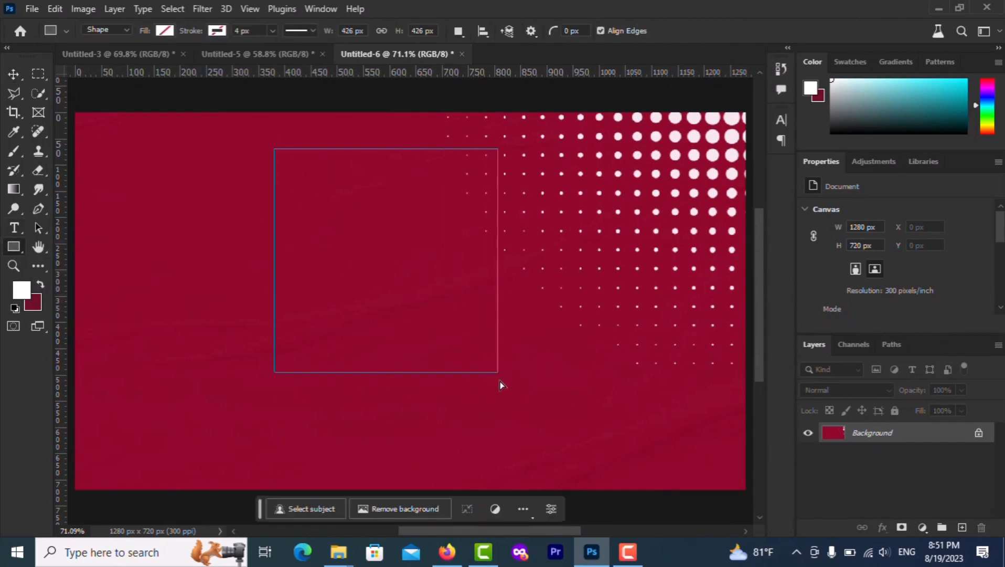
{"action": "key", "text": "ctrl+z"}
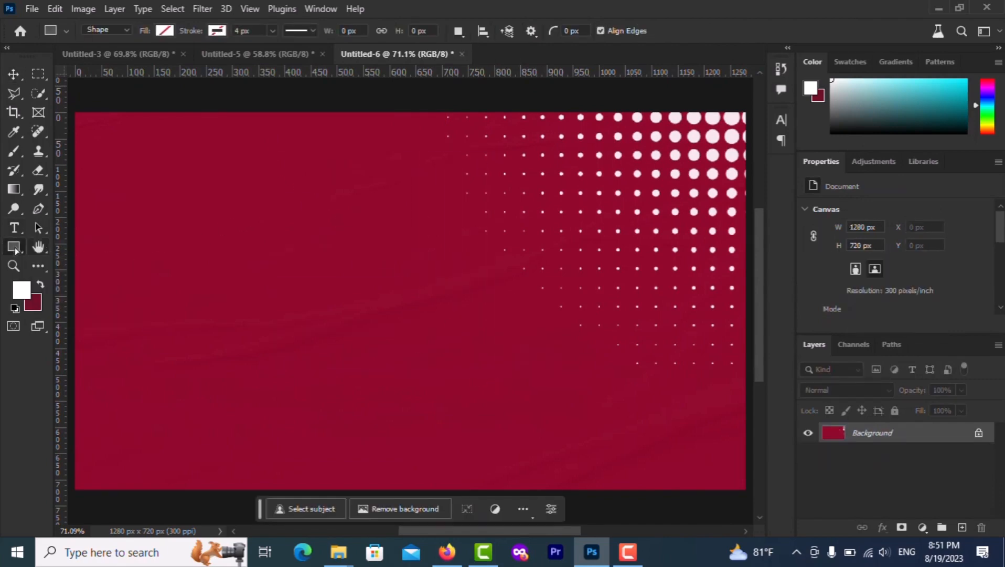
{"action": "left_click", "coordinate": [13, 246]}
{"action": "left_click", "coordinate": [79, 275]}
{"action": "left_click_drag", "start_coordinate": [322, 152], "coordinate": [588, 505]}
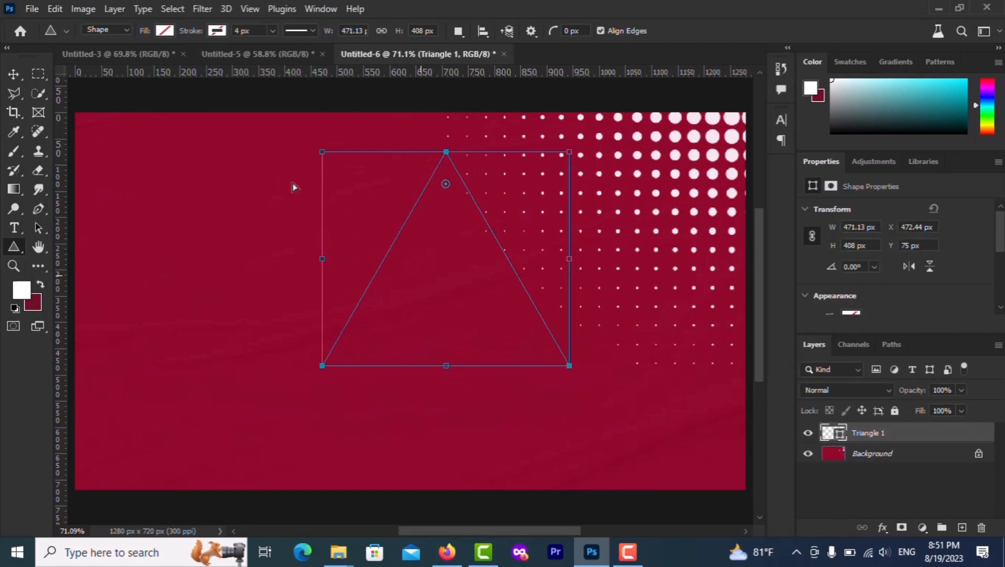
{"action": "left_click_drag", "start_coordinate": [446, 185], "coordinate": [446, 197]}
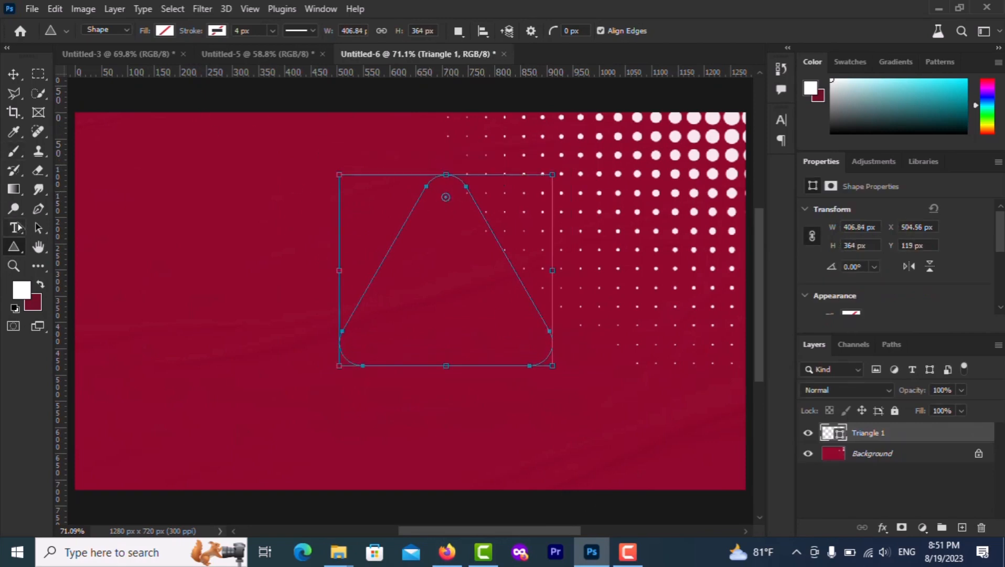
{"action": "left_click", "coordinate": [165, 31]}
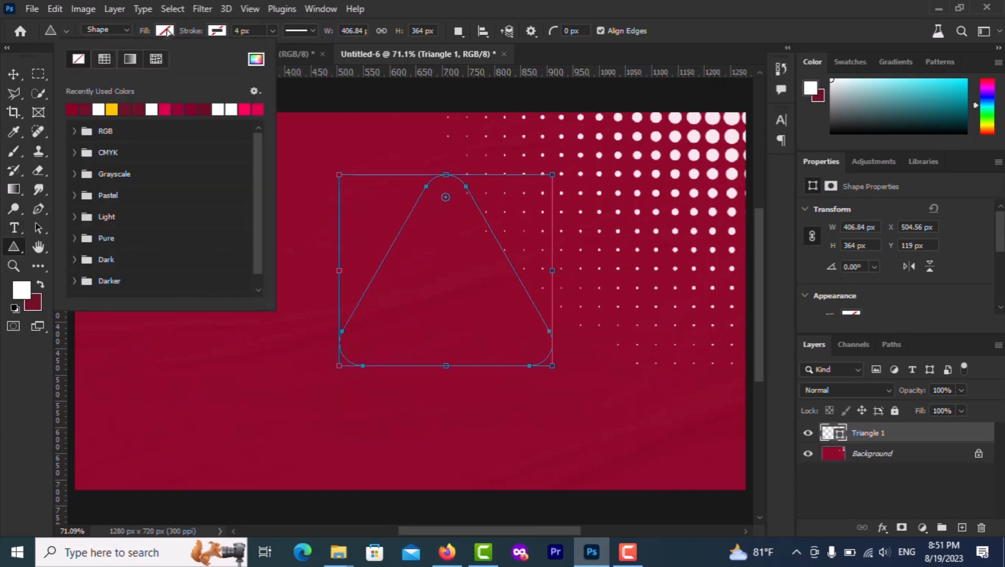
{"action": "left_click", "coordinate": [111, 110]}
Scale the yellow triangle to 116% and shift it right over the halftone dots
{"action": "left_click", "coordinate": [16, 73]}
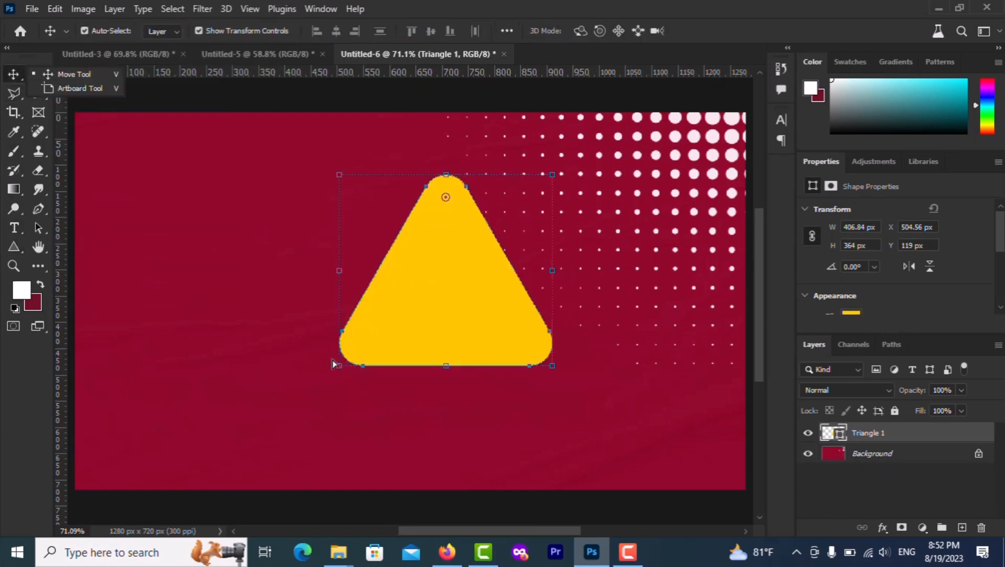
{"action": "left_click_drag", "start_coordinate": [340, 366], "coordinate": [306, 397]}
{"action": "left_click_drag", "start_coordinate": [422, 332], "coordinate": [537, 341]}
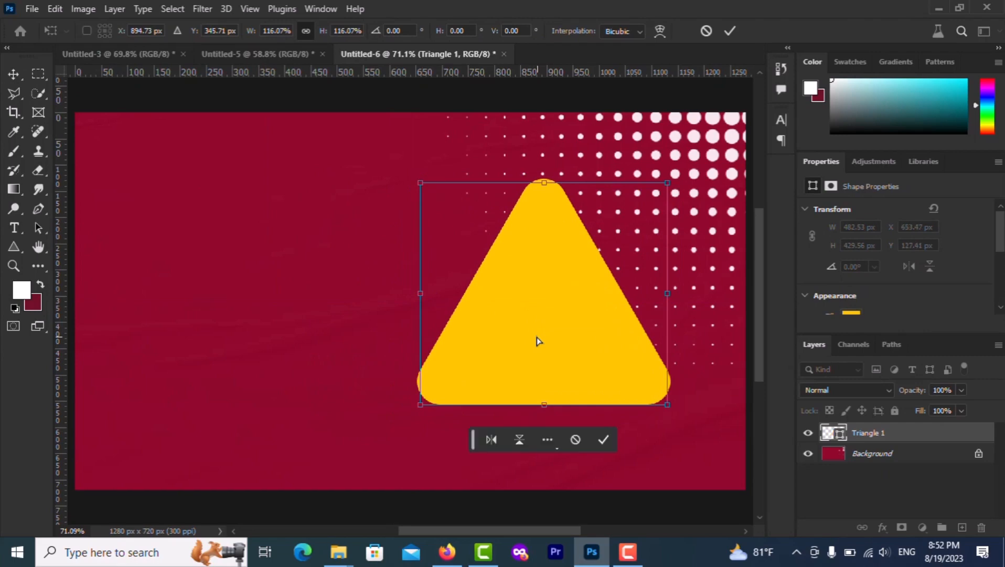
{"action": "left_click", "coordinate": [727, 31]}
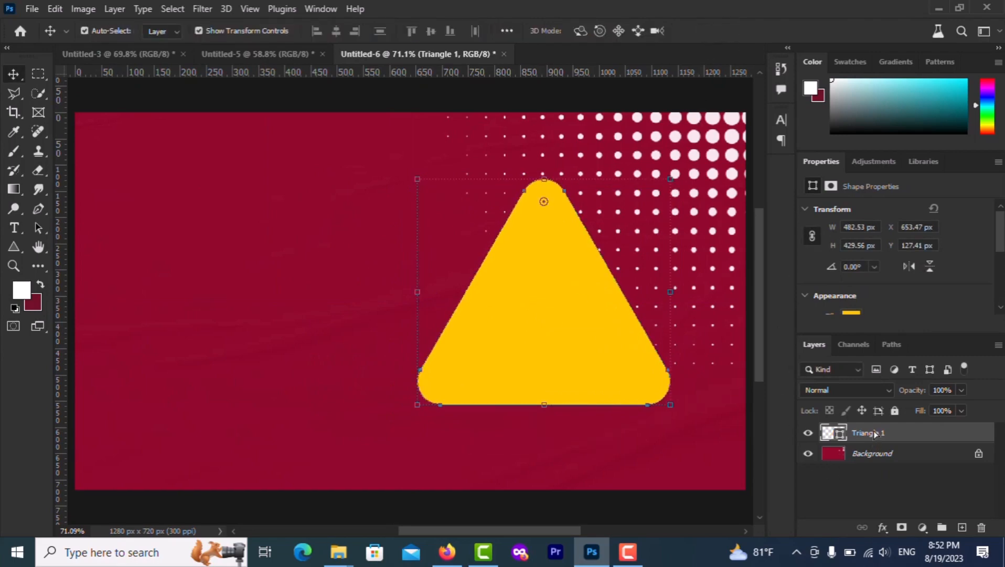
Duplicate the triangle and give the copy no fill with a crimson stroke
{"action": "key", "text": "ctrl+j"}
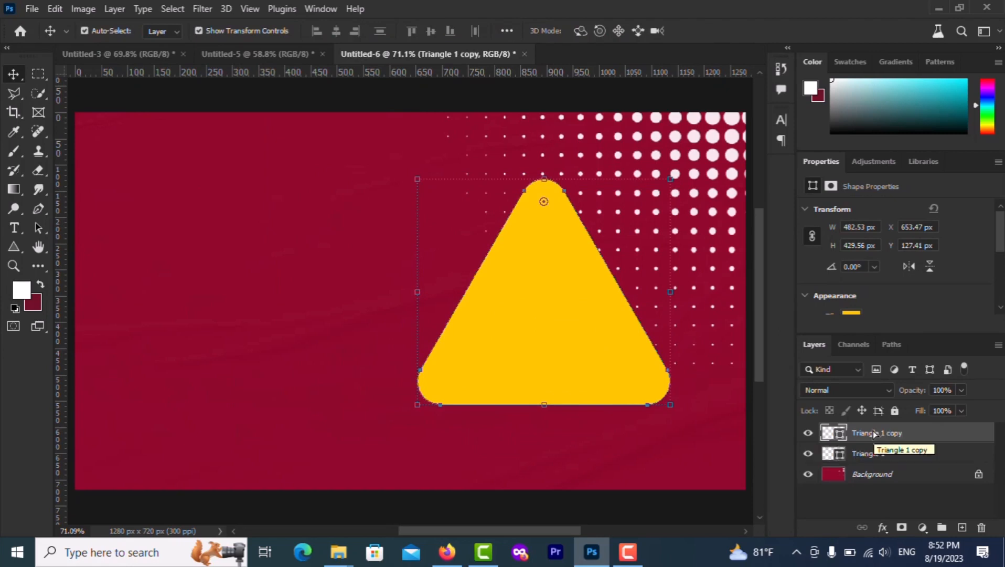
{"action": "left_click", "coordinate": [14, 247]}
{"action": "left_click", "coordinate": [158, 35]}
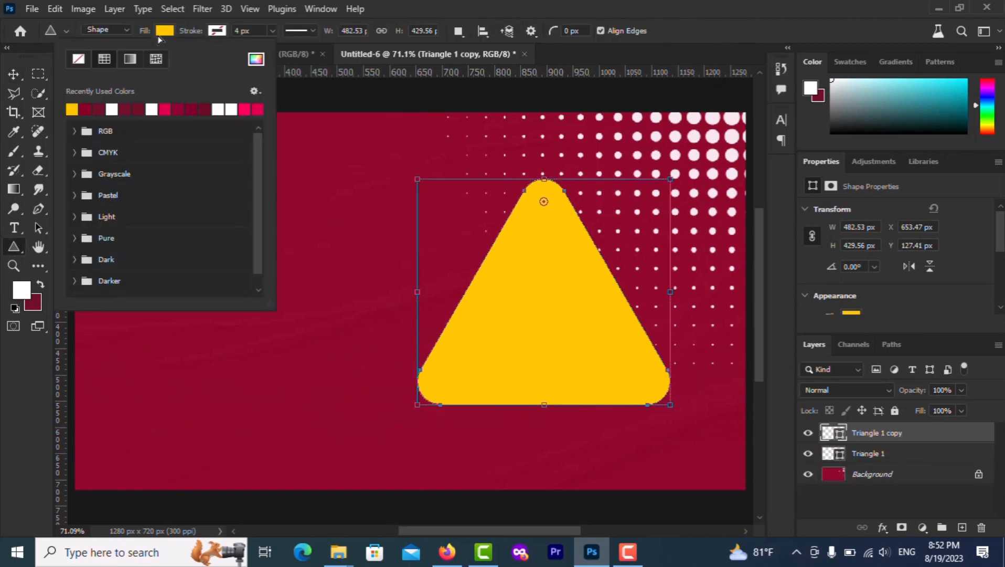
{"action": "left_click", "coordinate": [78, 59]}
{"action": "left_click", "coordinate": [217, 31]}
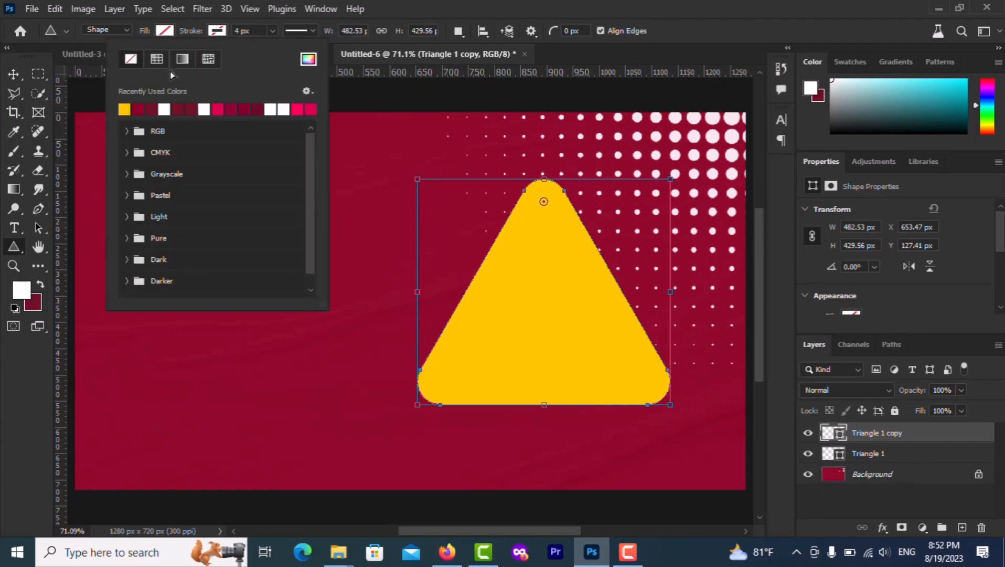
{"action": "left_click", "coordinate": [217, 109]}
Scale the outlined triangle copy to 107.87% and centre it around the yellow triangle
{"action": "left_click", "coordinate": [16, 76]}
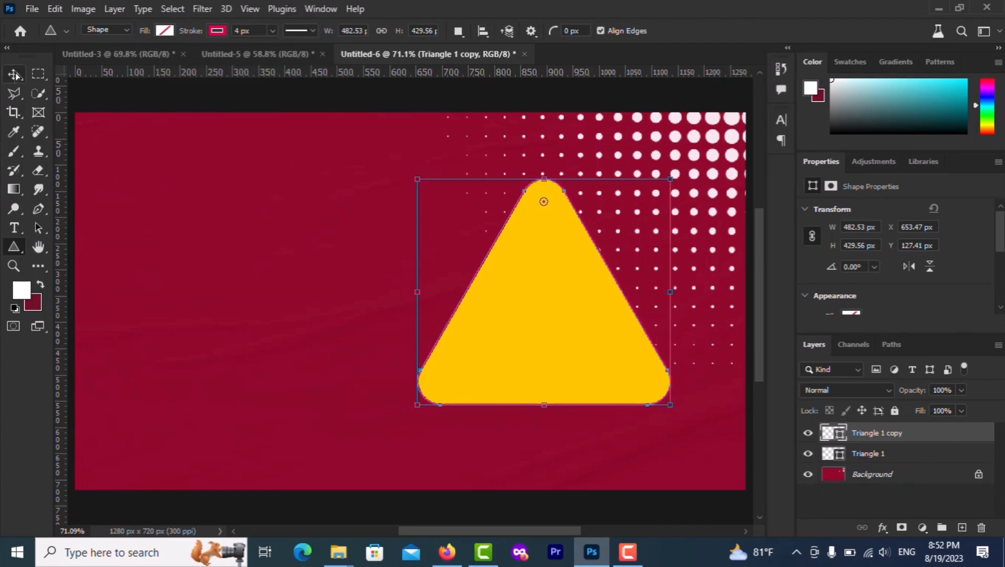
{"action": "left_click", "coordinate": [14, 74]}
{"action": "left_click_drag", "start_coordinate": [673, 179], "coordinate": [691, 159]}
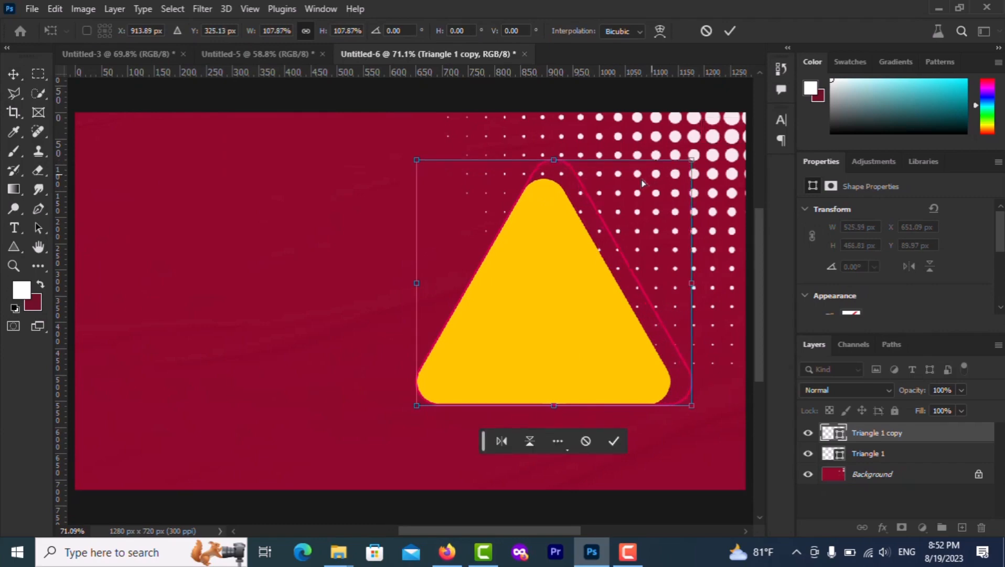
{"action": "left_click_drag", "start_coordinate": [591, 208], "coordinate": [579, 213]}
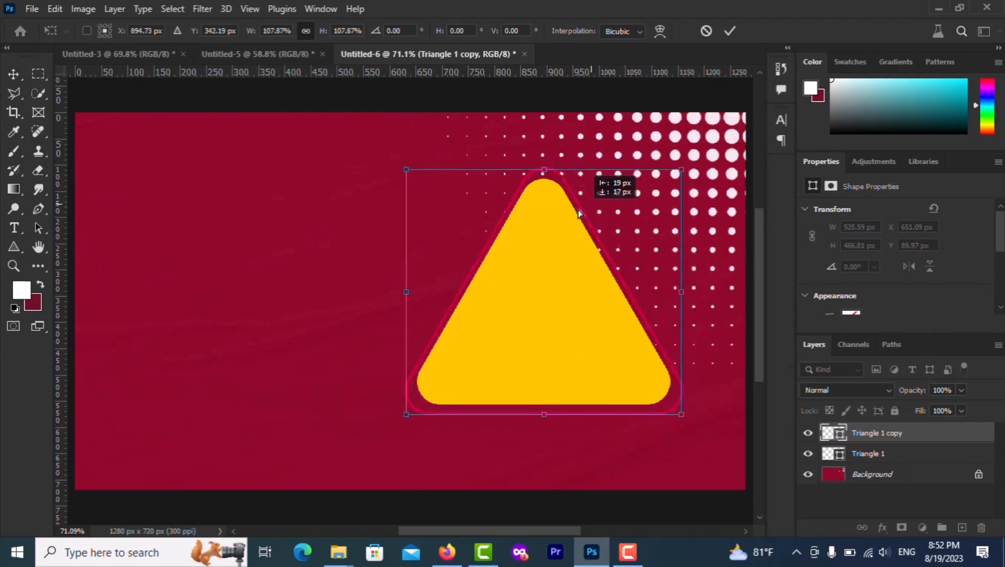
{"action": "key", "text": "Up"}
{"action": "key", "text": "Up"}
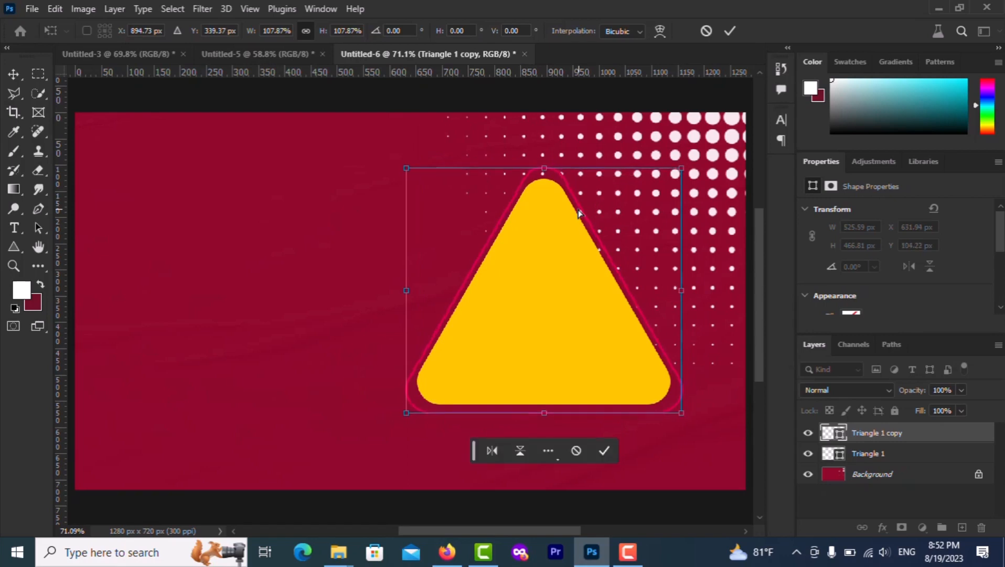
{"action": "key", "text": "Up"}
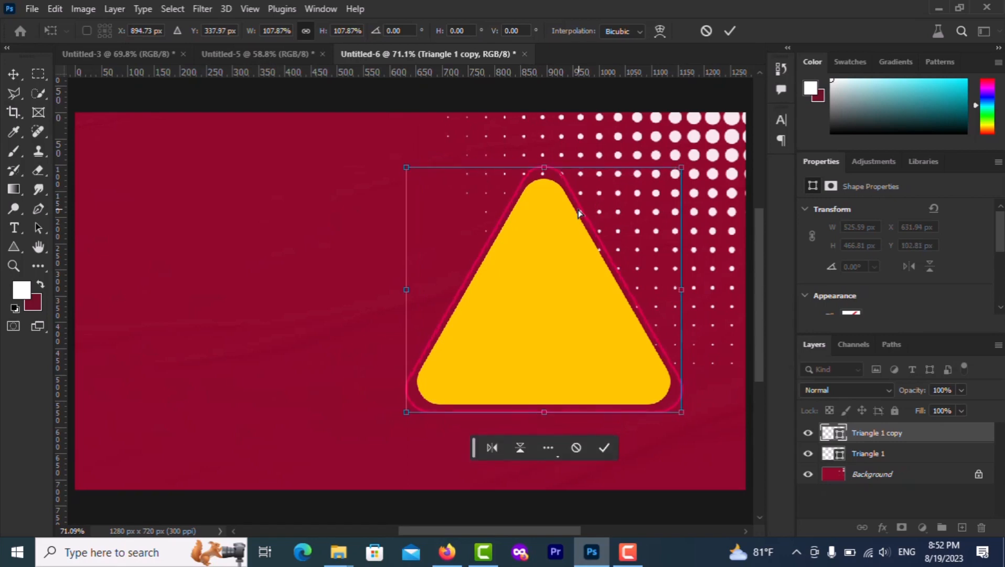
{"action": "left_click", "coordinate": [732, 35]}
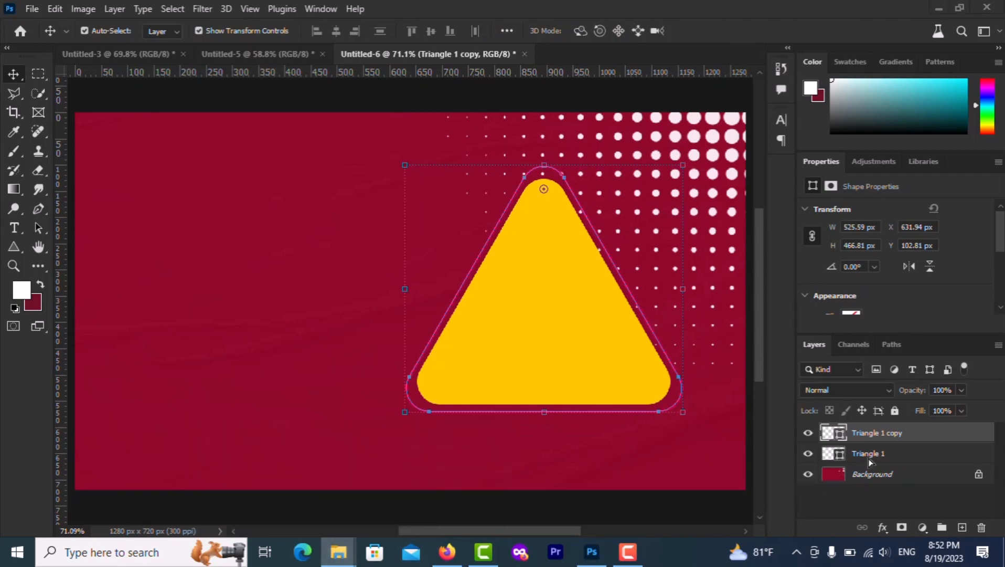
{"action": "left_click", "coordinate": [824, 453]}
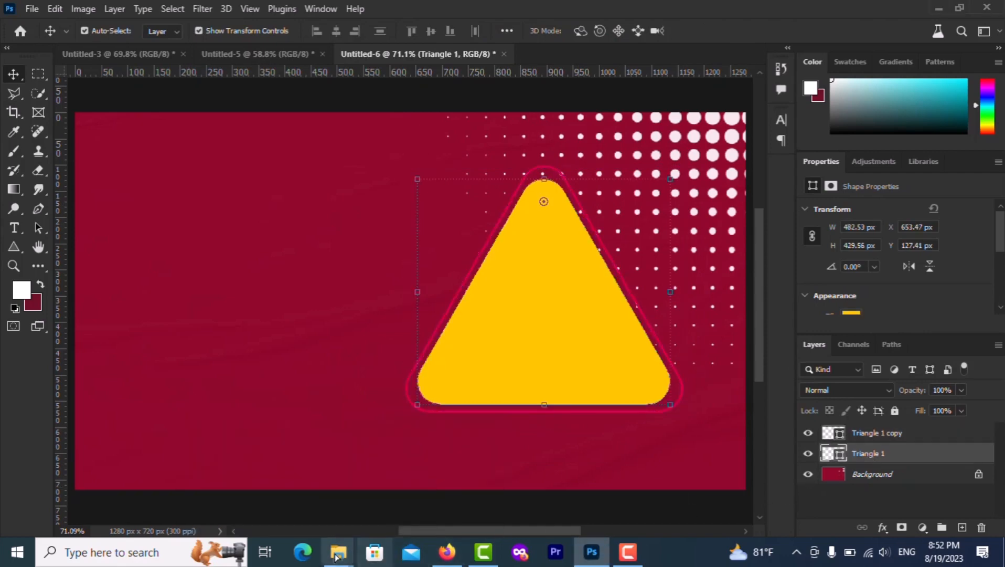
Drag the portrait photo from the digital markiting folder onto the Photoshop canvas
{"action": "mouse_move", "coordinate": [338, 551]}
{"action": "left_click", "coordinate": [284, 507]}
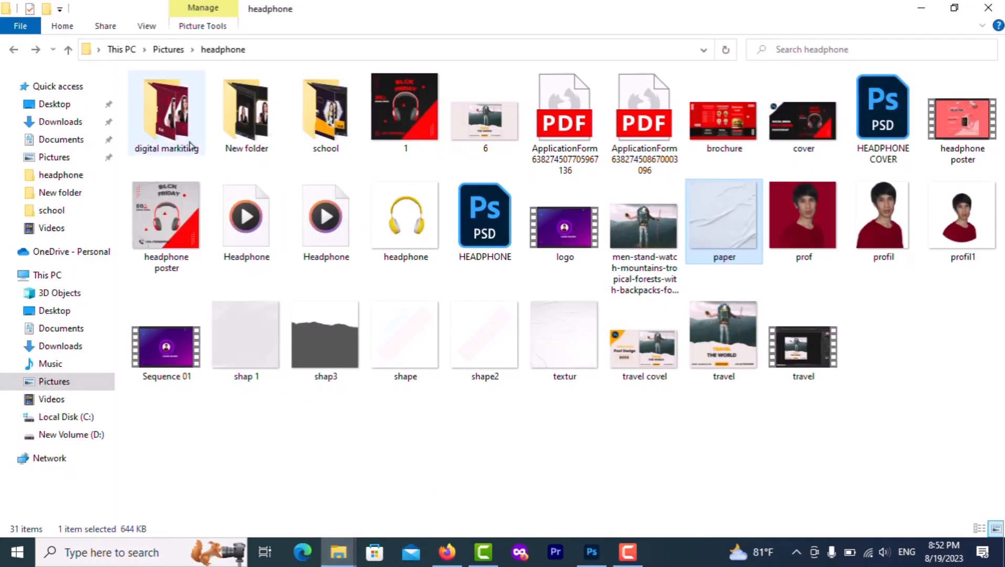
{"action": "double_click", "coordinate": [166, 140]}
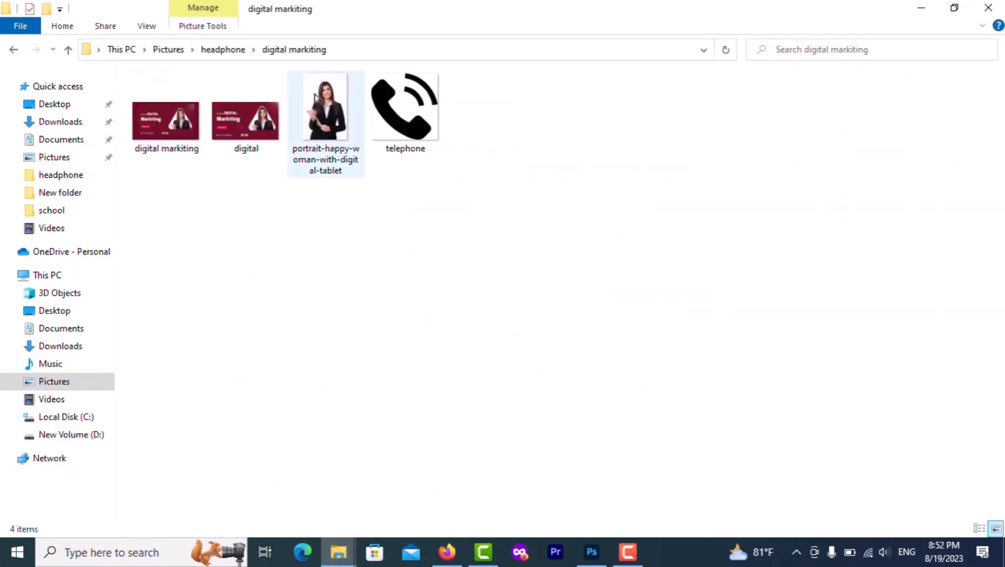
{"action": "left_click_drag", "start_coordinate": [325, 123], "coordinate": [560, 352]}
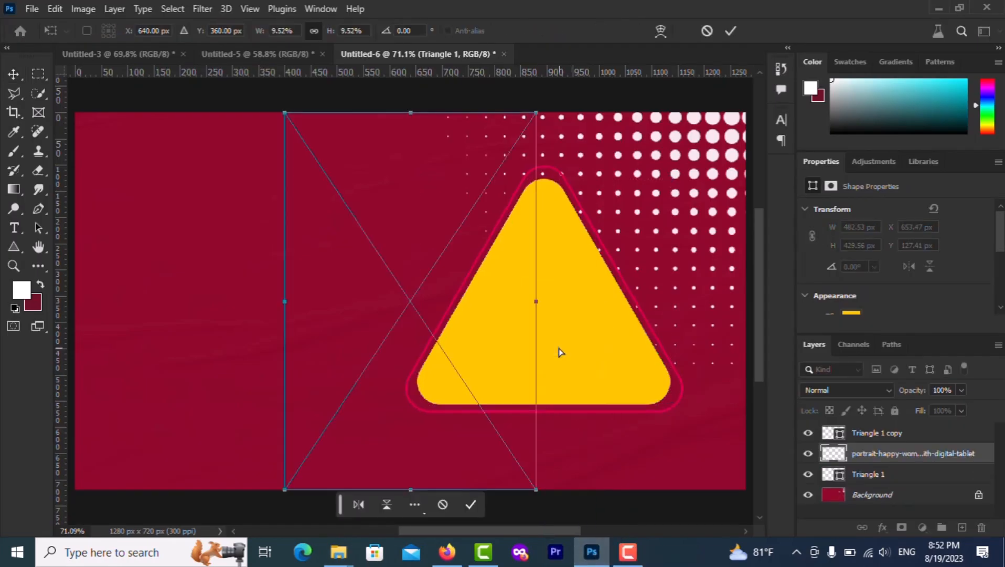
Place the portrait over the triangle and make it a clipping mask to the triangle
{"action": "left_click_drag", "start_coordinate": [419, 233], "coordinate": [554, 242]}
{"action": "key", "text": "Return"}
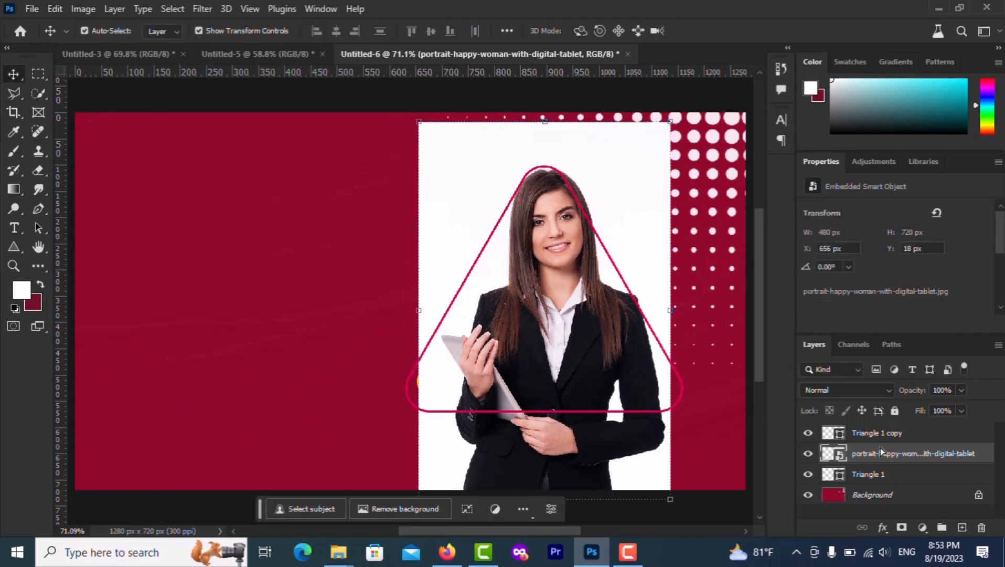
{"action": "right_click", "coordinate": [881, 453]}
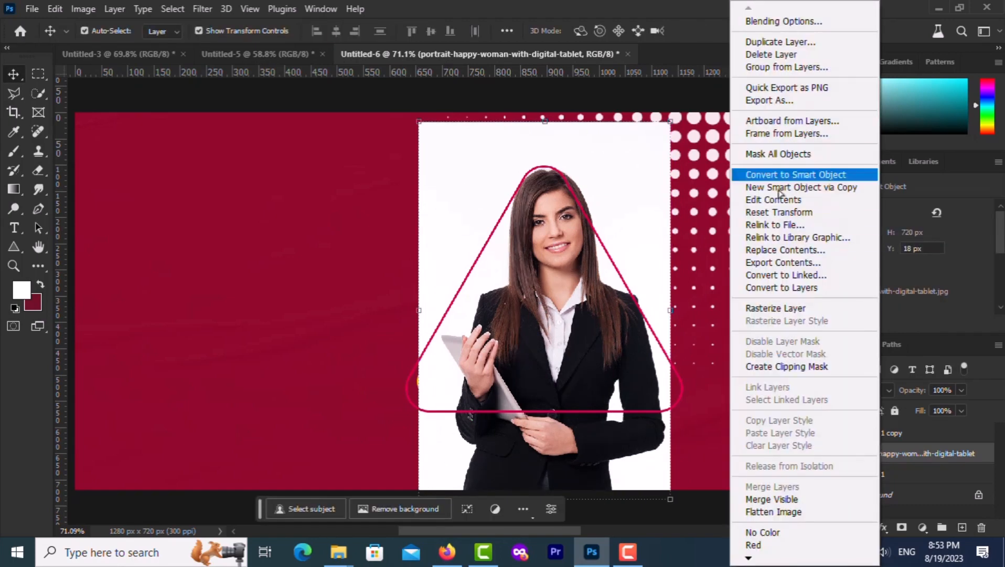
{"action": "left_click", "coordinate": [771, 367]}
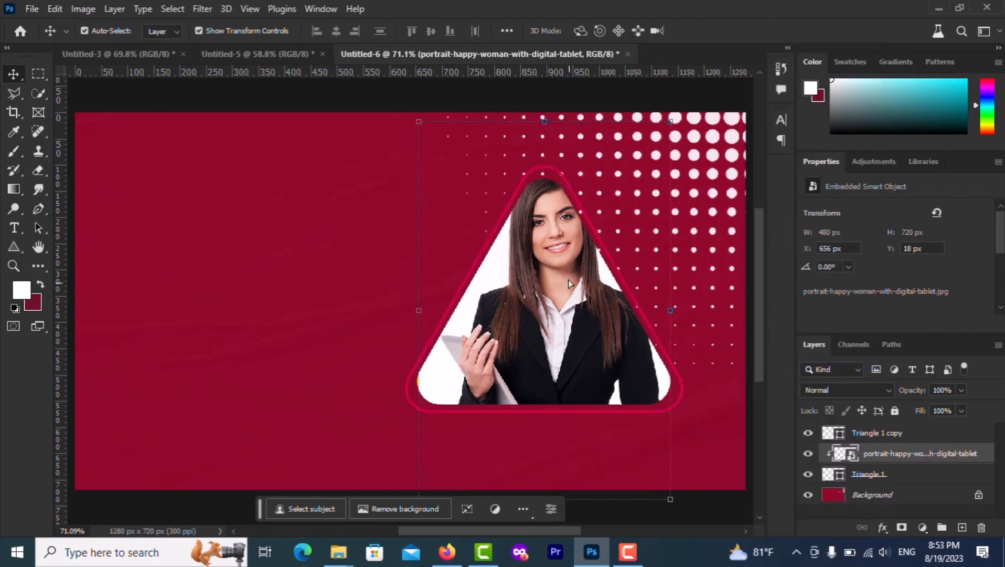
Resize and shift the portrait down so the woman's face fills the triangle frame
{"action": "left_click_drag", "start_coordinate": [565, 257], "coordinate": [565, 280]}
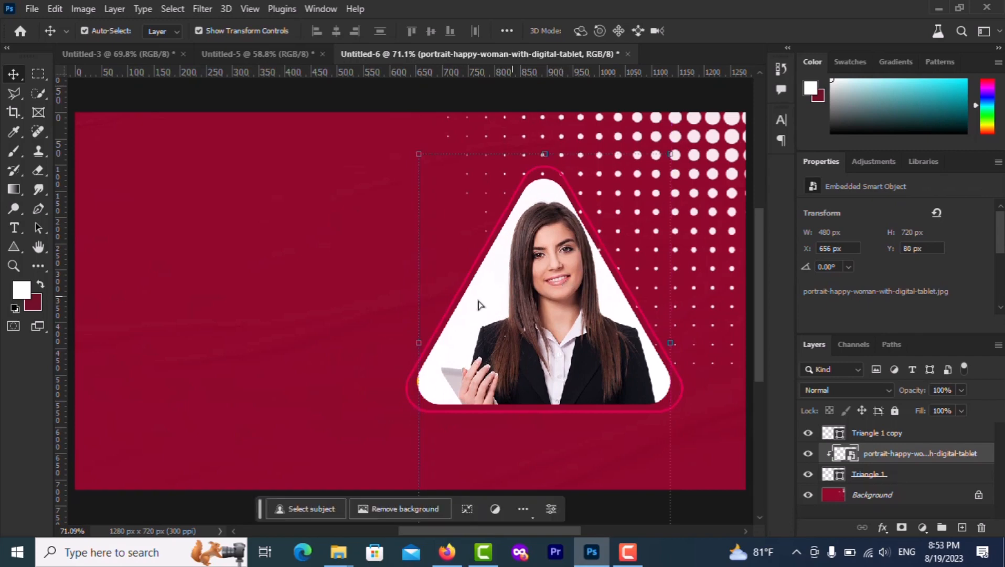
{"action": "left_click_drag", "start_coordinate": [418, 156], "coordinate": [411, 142]}
{"action": "left_click_drag", "start_coordinate": [540, 247], "coordinate": [550, 255]}
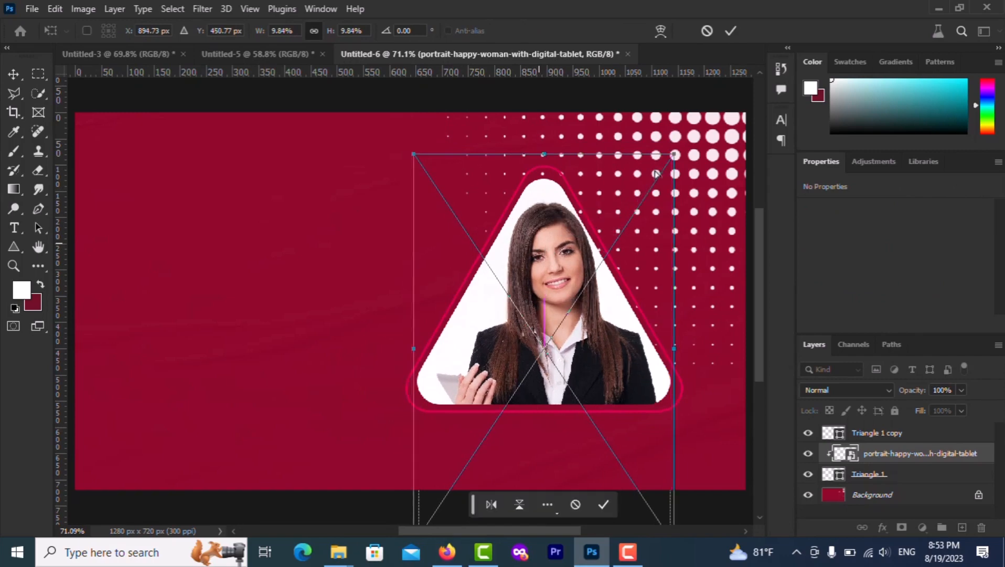
{"action": "left_click", "coordinate": [732, 37]}
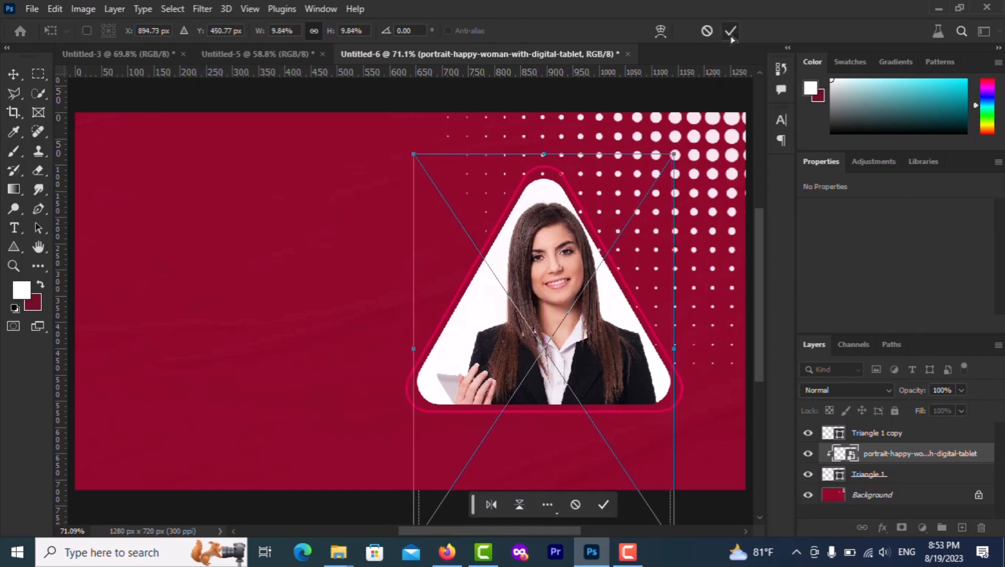
{"action": "left_click", "coordinate": [283, 313]}
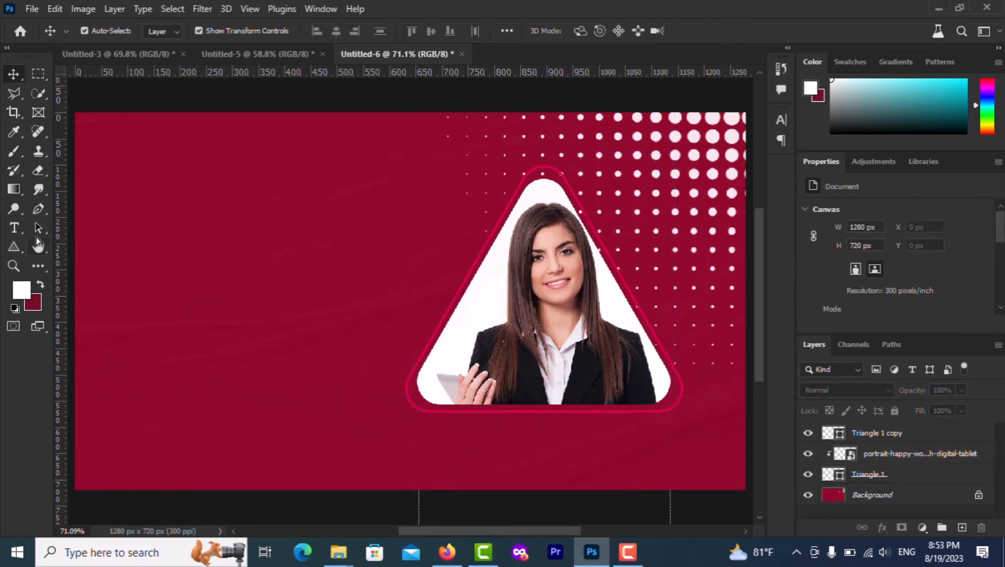
Draw a 200 × 83 px rectangle with 40 px rounded corners and a pink stroke
{"action": "left_click", "coordinate": [20, 249]}
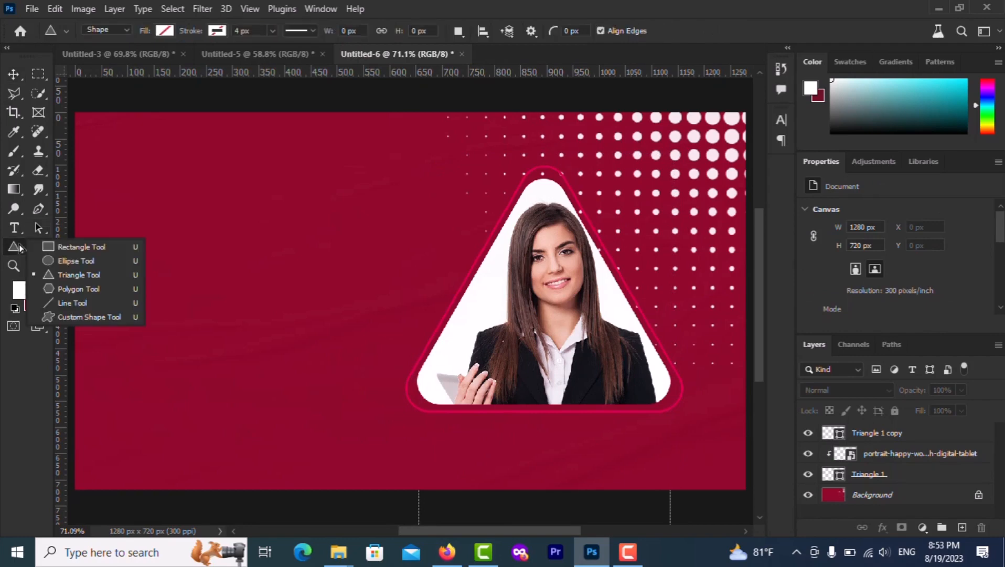
{"action": "left_click", "coordinate": [51, 247]}
{"action": "left_click_drag", "start_coordinate": [397, 234], "coordinate": [500, 279]}
{"action": "scroll", "coordinate": [459, 266], "scroll_direction": "up", "scroll_amount": 3}
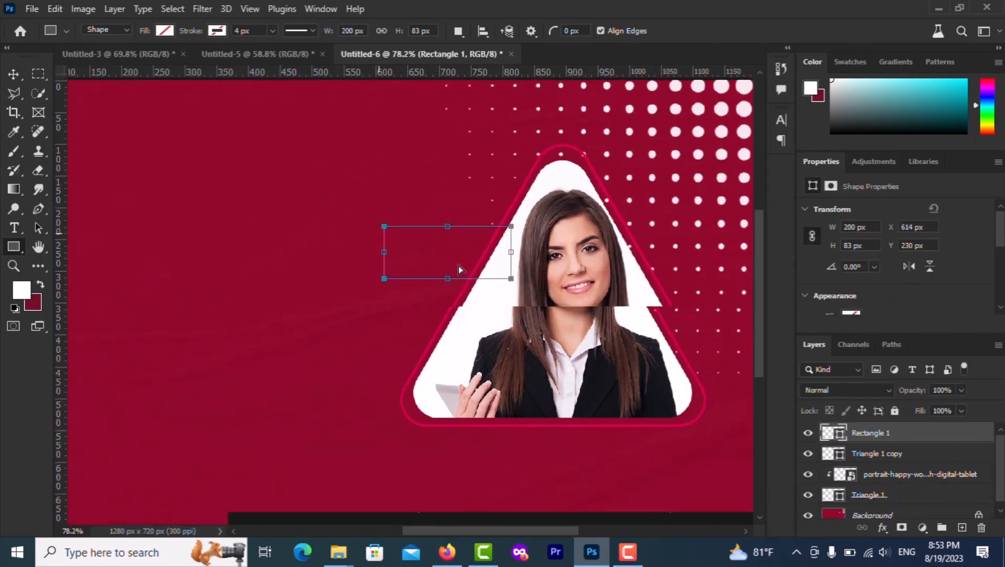
{"action": "left_click_drag", "start_coordinate": [385, 237], "coordinate": [394, 246]}
{"action": "left_click_drag", "start_coordinate": [399, 248], "coordinate": [398, 250]}
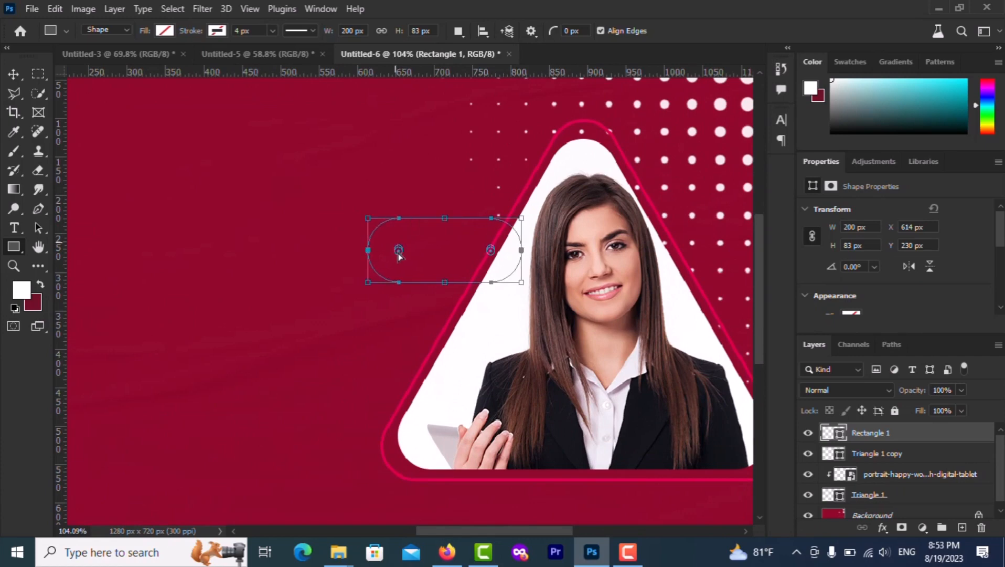
{"action": "left_click", "coordinate": [217, 31]}
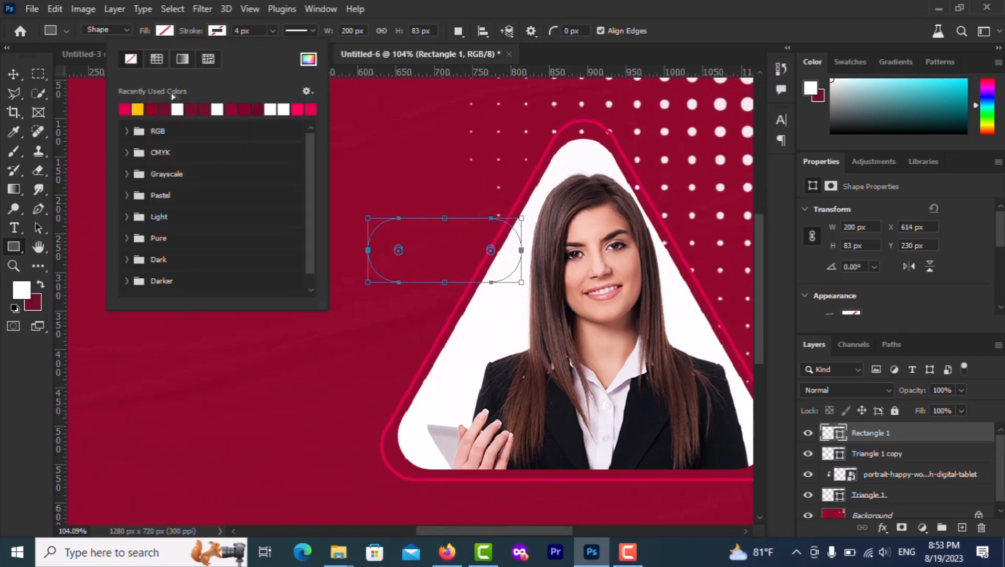
{"action": "left_click", "coordinate": [124, 111]}
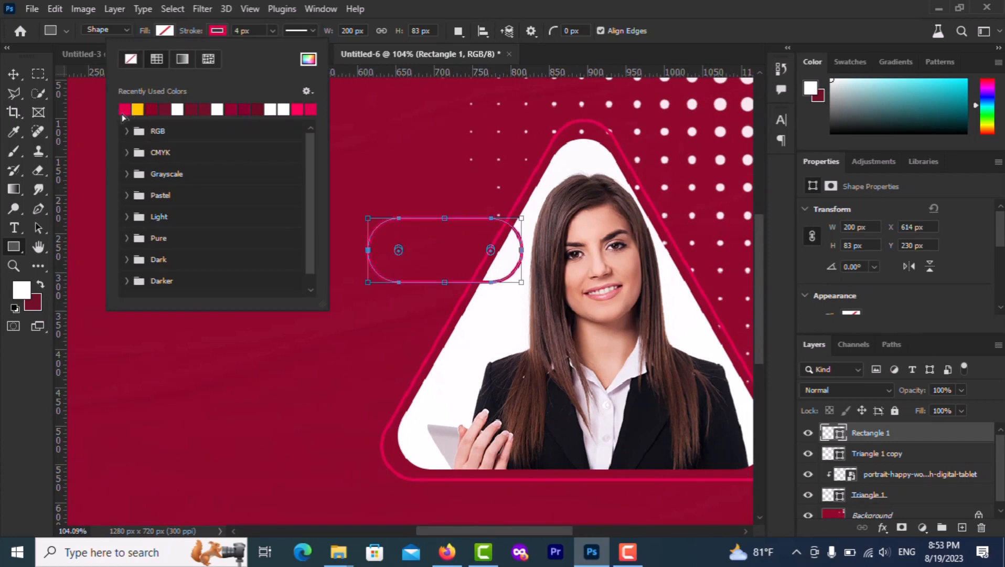
Move the pill layer below Triangle 1, fit the banner on screen, and drag a copy rightward
{"action": "left_click", "coordinate": [8, 77]}
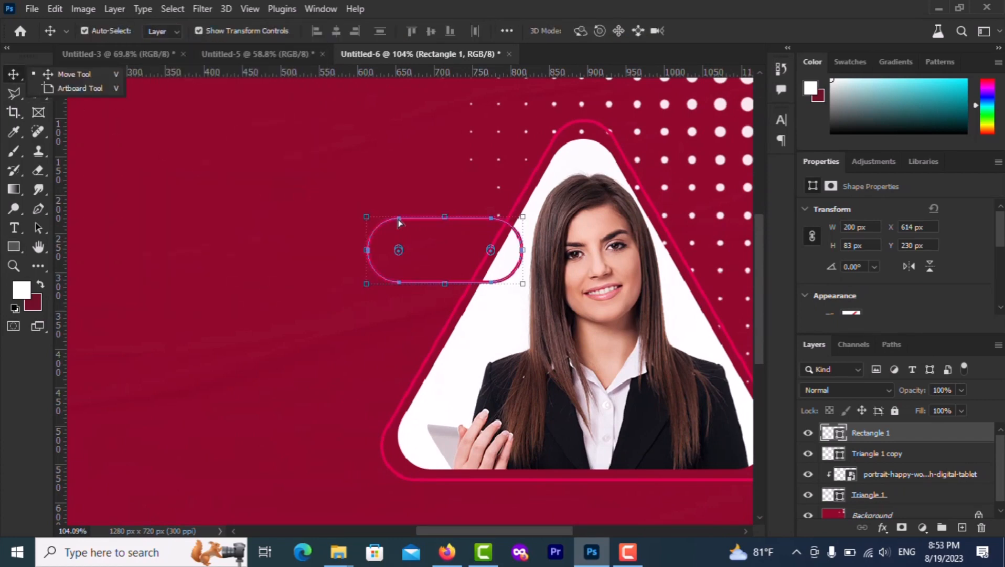
{"action": "left_click_drag", "start_coordinate": [894, 435], "coordinate": [809, 466]}
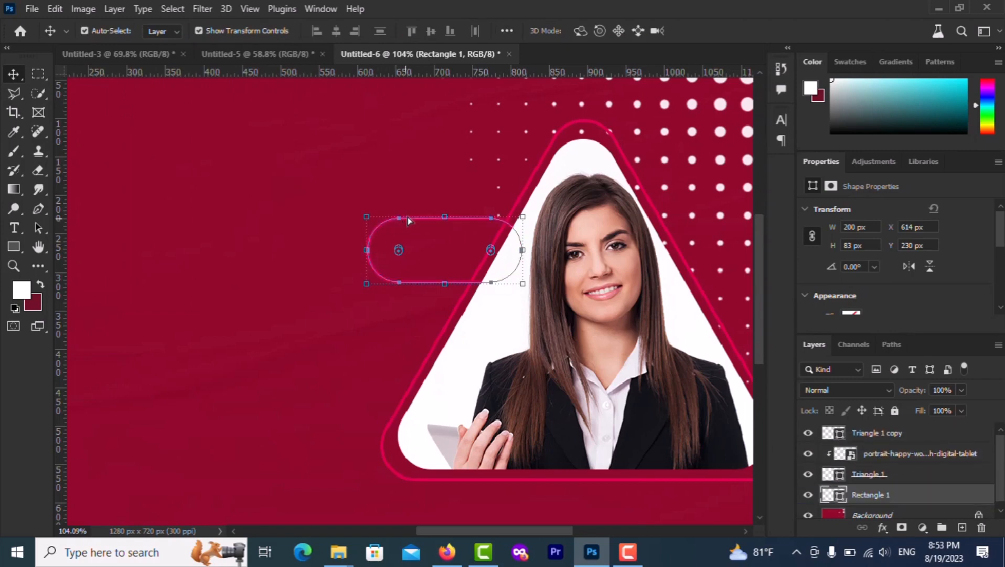
{"action": "left_click_drag", "start_coordinate": [407, 223], "coordinate": [431, 195]}
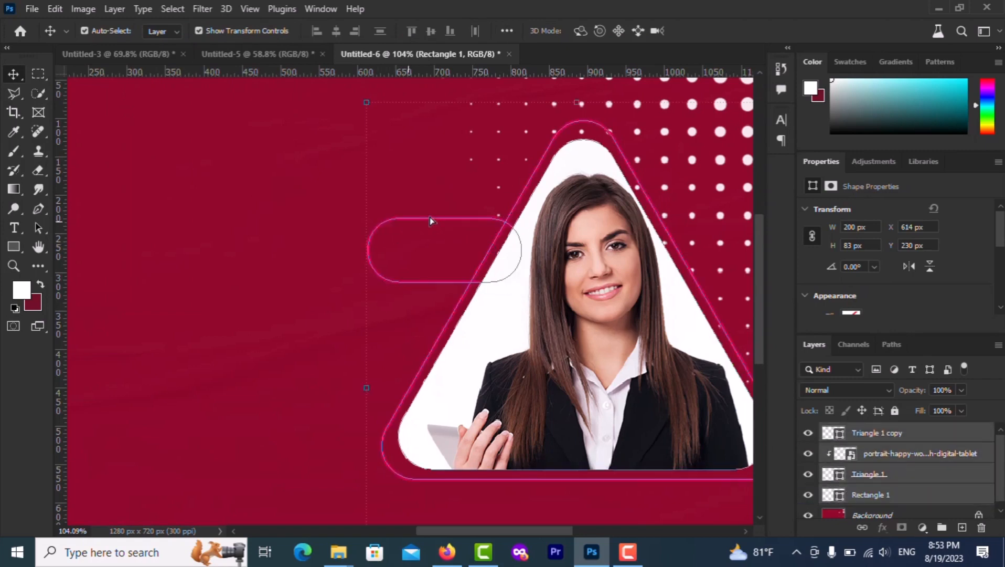
{"action": "left_click", "coordinate": [308, 240]}
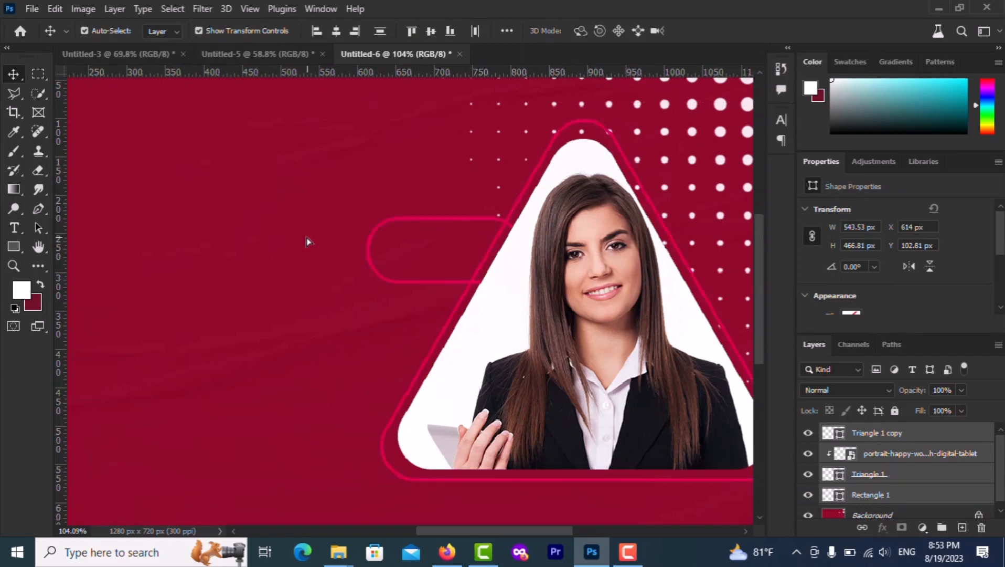
{"action": "key", "text": "ctrl+0"}
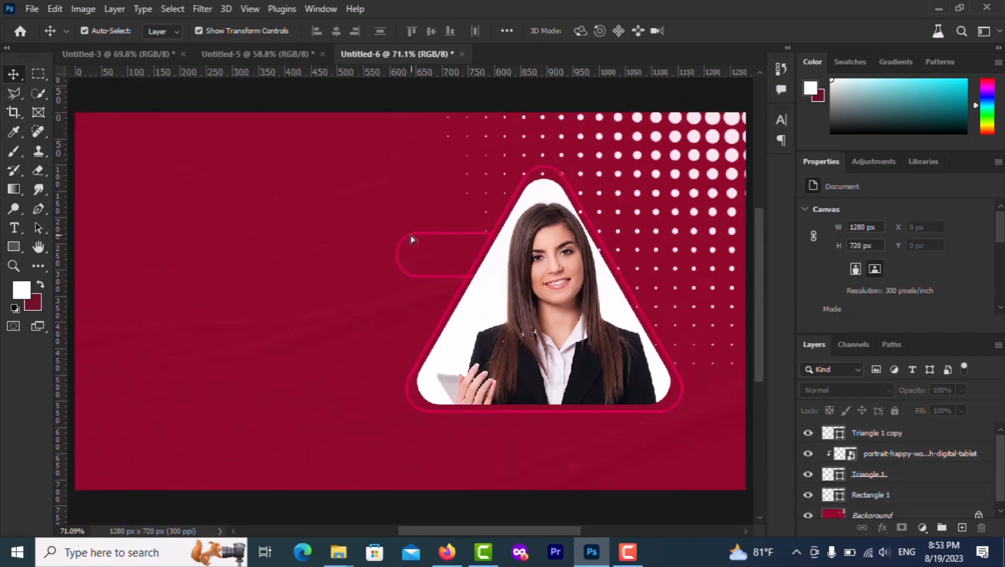
{"action": "left_click_drag", "start_coordinate": [411, 239], "coordinate": [430, 276]}
Undo the stray portrait copy and add another pill outline copy at the triangle's upper left
{"action": "key", "text": "ctrl+z"}
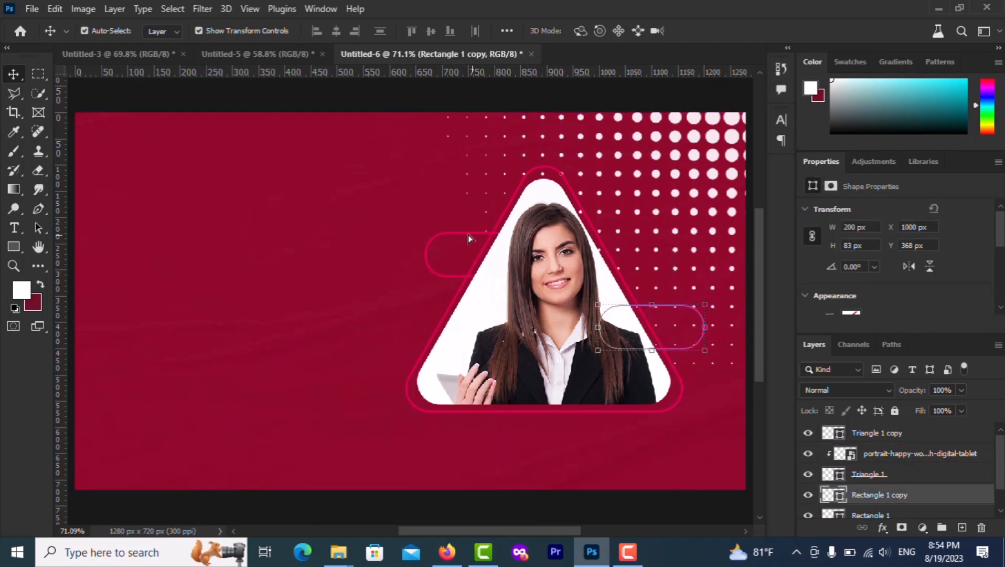
{"action": "left_click", "coordinate": [458, 235]}
{"action": "left_click_drag", "start_coordinate": [458, 239], "coordinate": [330, 192]}
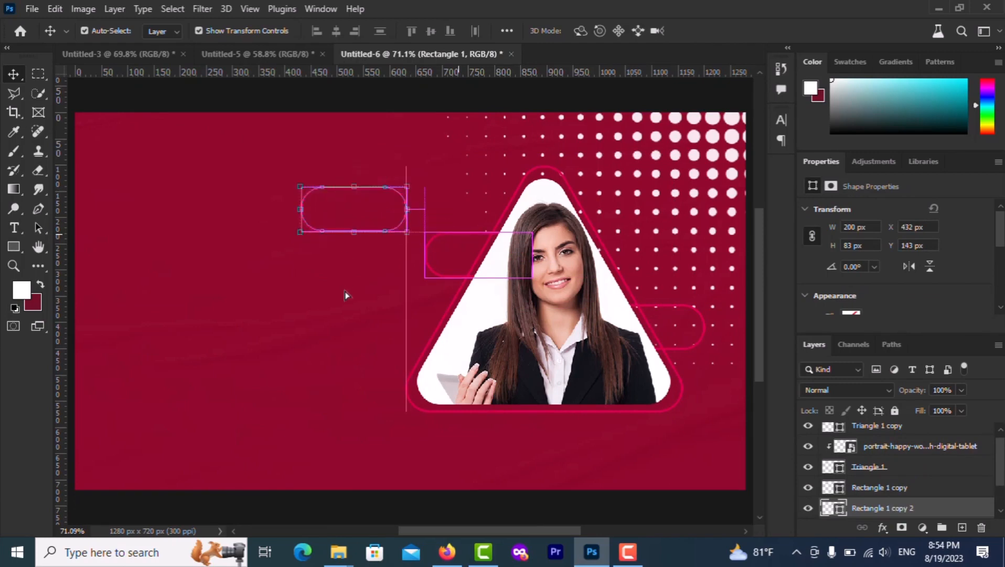
{"action": "left_click", "coordinate": [347, 295]}
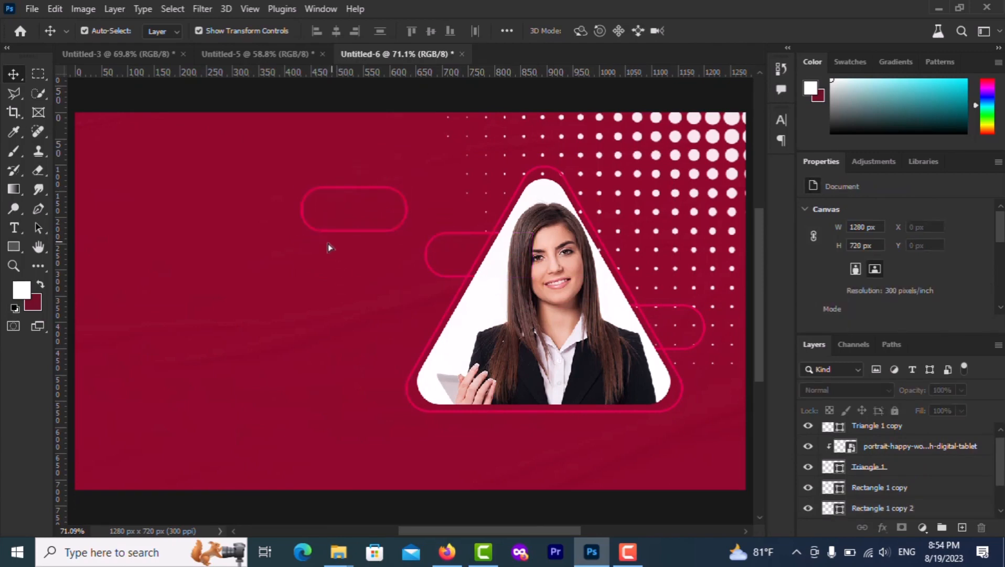
{"action": "left_click_drag", "start_coordinate": [13, 247], "coordinate": [96, 282]}
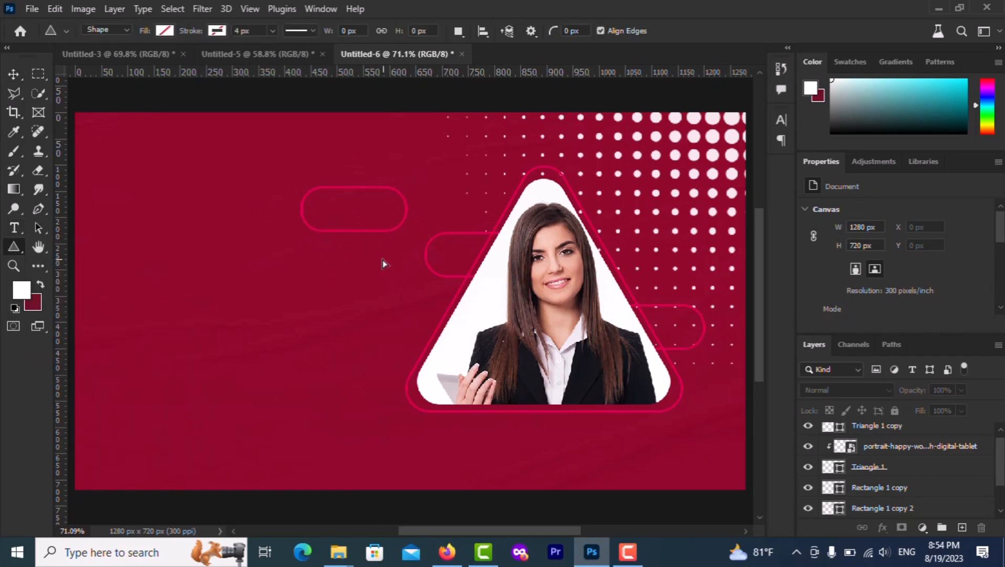
Draw a small pink triangle left of the portrait and duplicate it downward into three
{"action": "left_click_drag", "start_coordinate": [382, 259], "coordinate": [415, 321]}
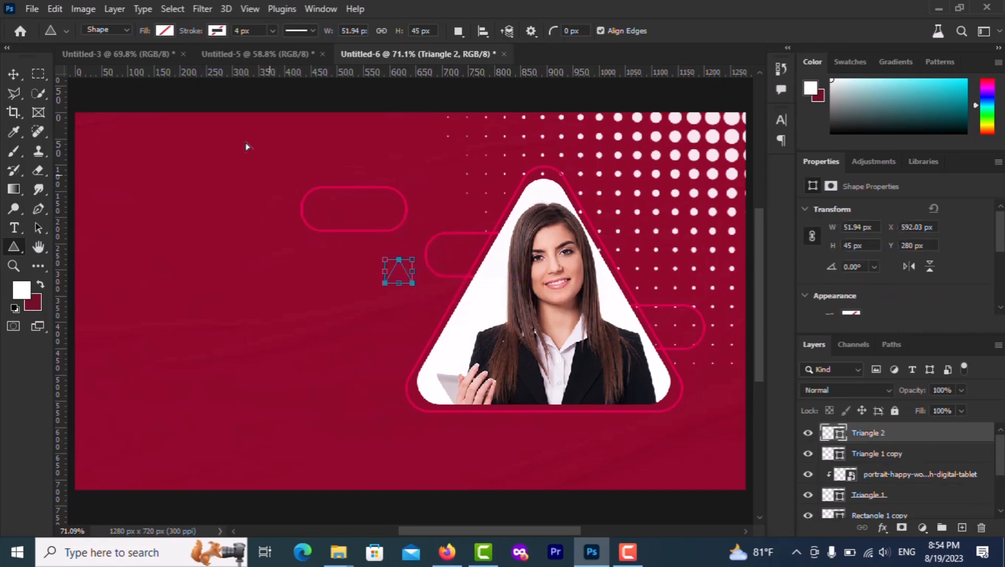
{"action": "left_click", "coordinate": [164, 31]}
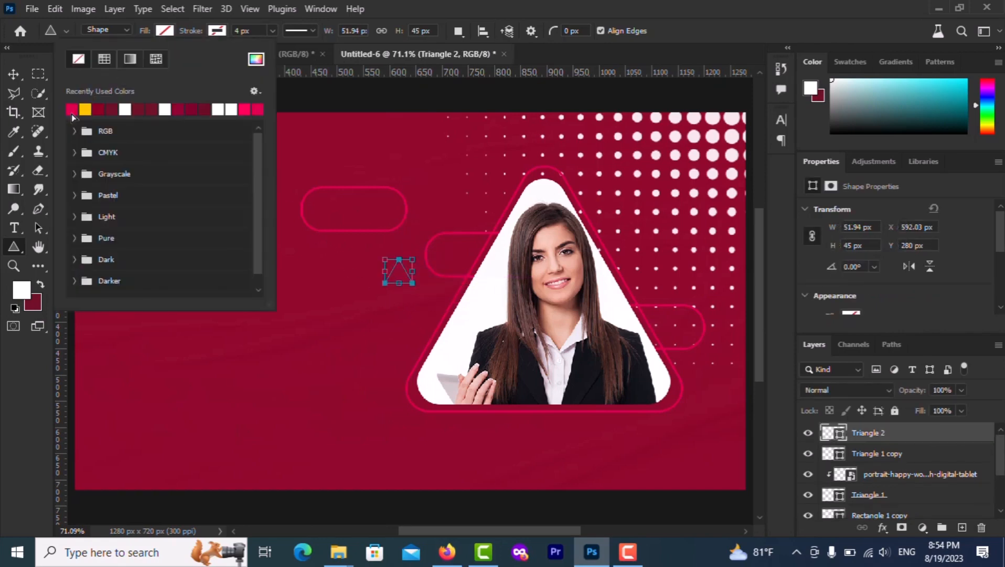
{"action": "left_click", "coordinate": [72, 114]}
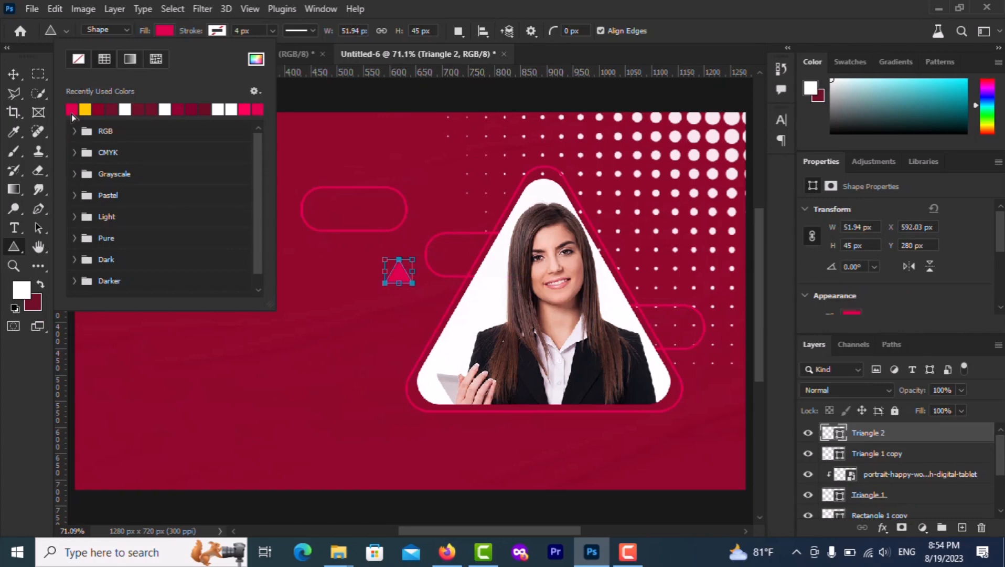
{"action": "left_click", "coordinate": [14, 74]}
{"action": "scroll", "coordinate": [398, 326], "scroll_direction": "up", "scroll_amount": 5}
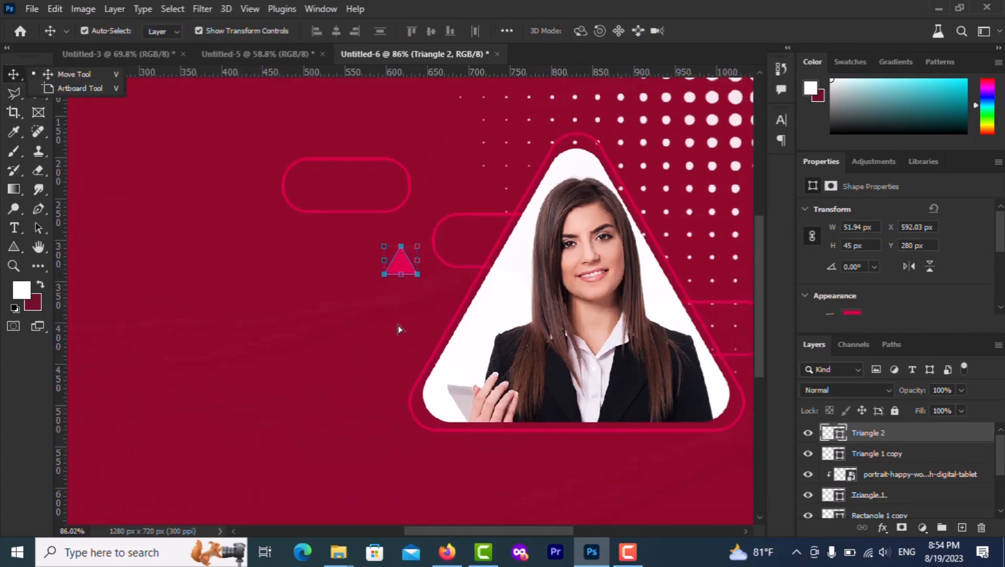
{"action": "left_click", "coordinate": [397, 236]}
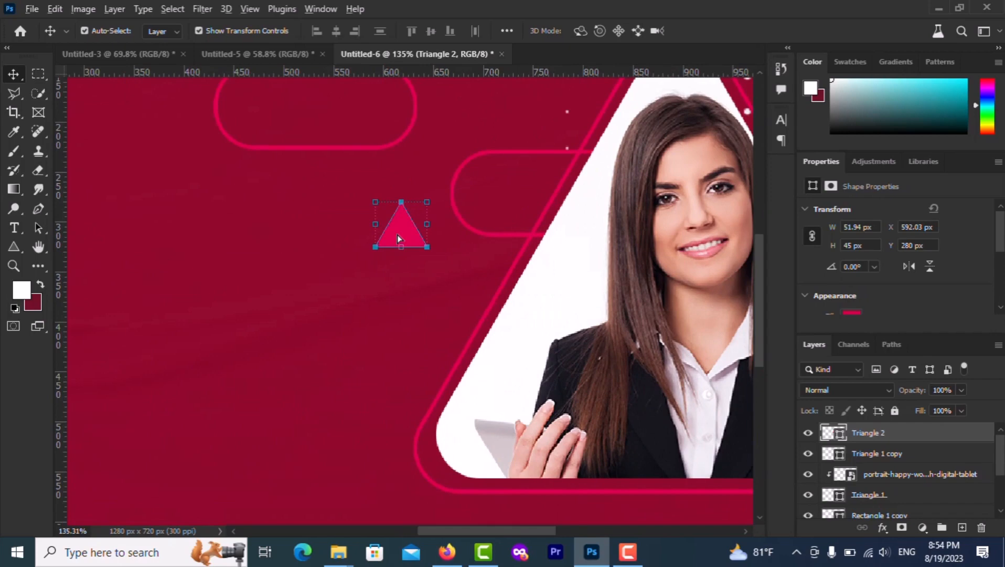
{"action": "left_click_drag", "start_coordinate": [397, 235], "coordinate": [411, 355]}
{"action": "scroll", "coordinate": [395, 282], "scroll_direction": "up", "scroll_amount": 4}
Merge the three triangle layers into one shape and scale the stack to about 75%
{"action": "left_click", "coordinate": [879, 477], "text": "shift"}
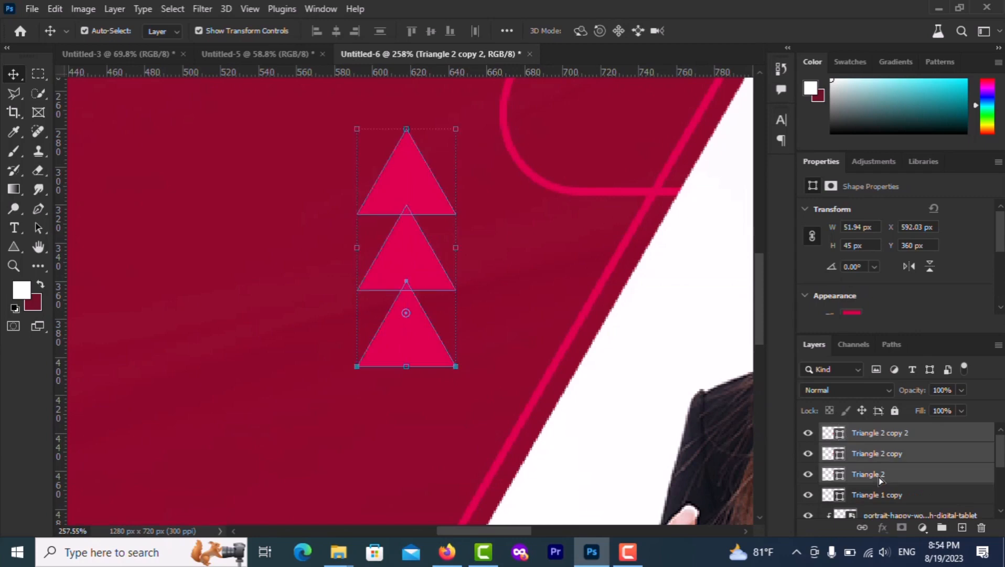
{"action": "right_click", "coordinate": [879, 477]}
{"action": "left_click", "coordinate": [784, 469]}
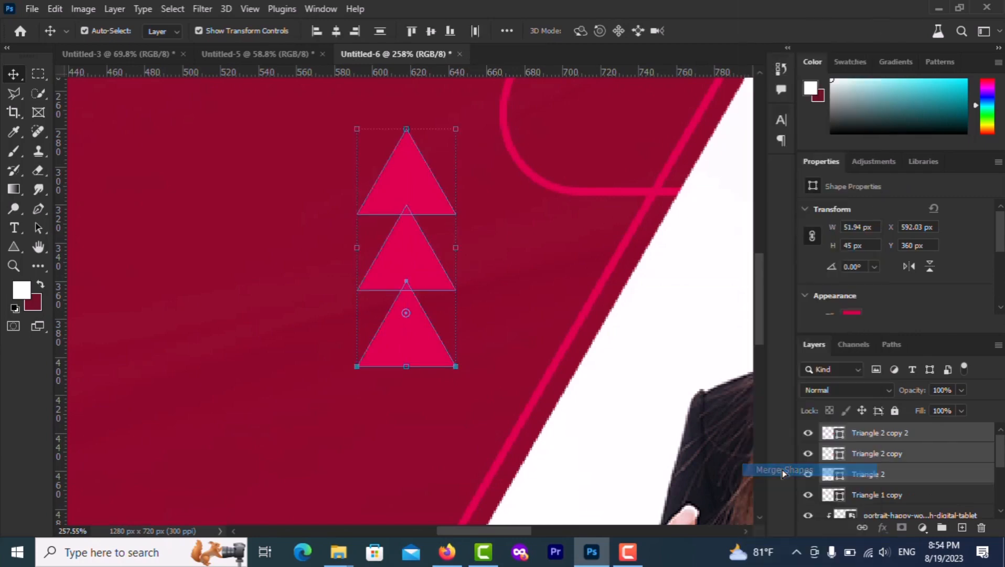
{"action": "key", "text": "ctrl+0"}
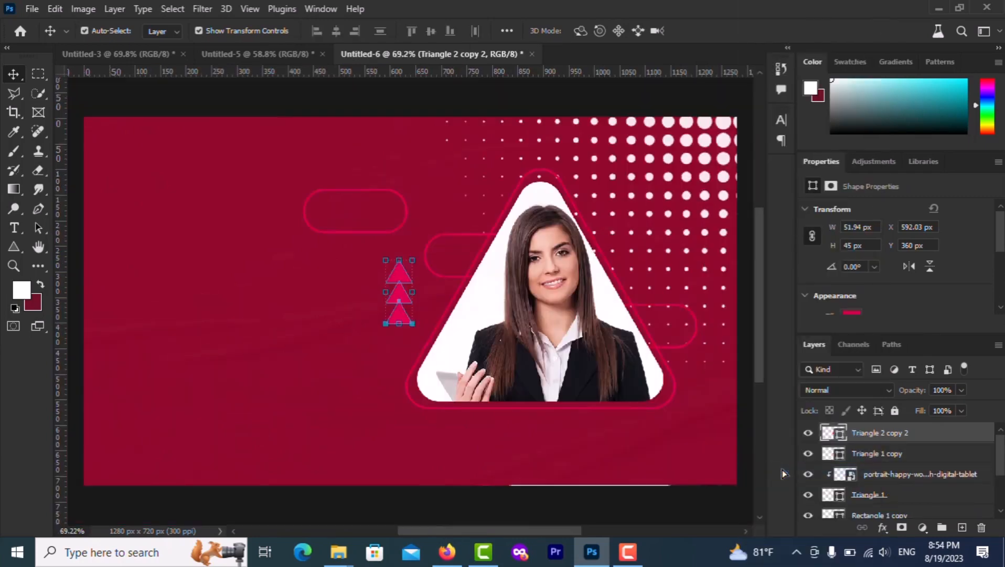
{"action": "key", "text": "ctrl+t"}
{"action": "left_click_drag", "start_coordinate": [387, 324], "coordinate": [408, 305]}
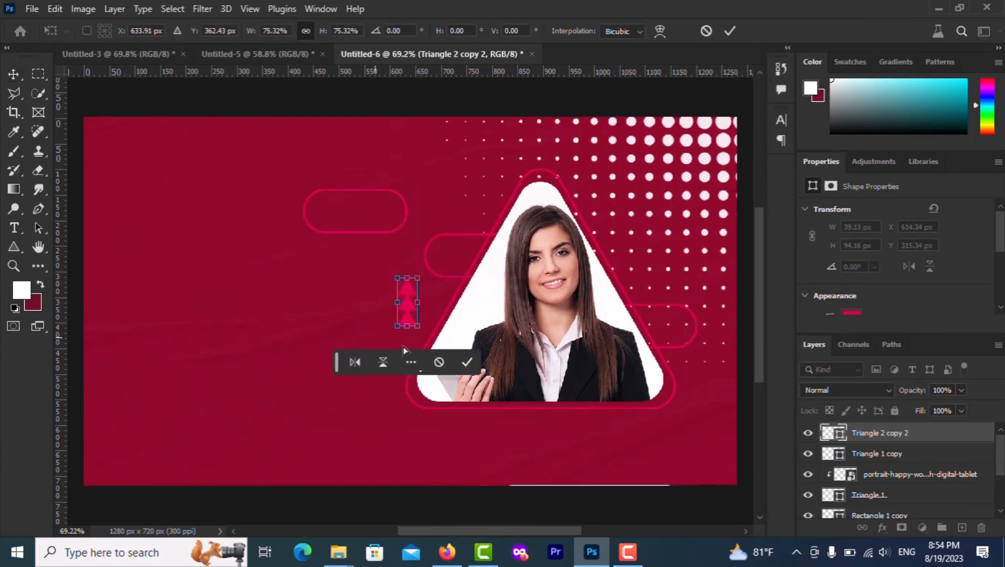
{"action": "left_click", "coordinate": [467, 361]}
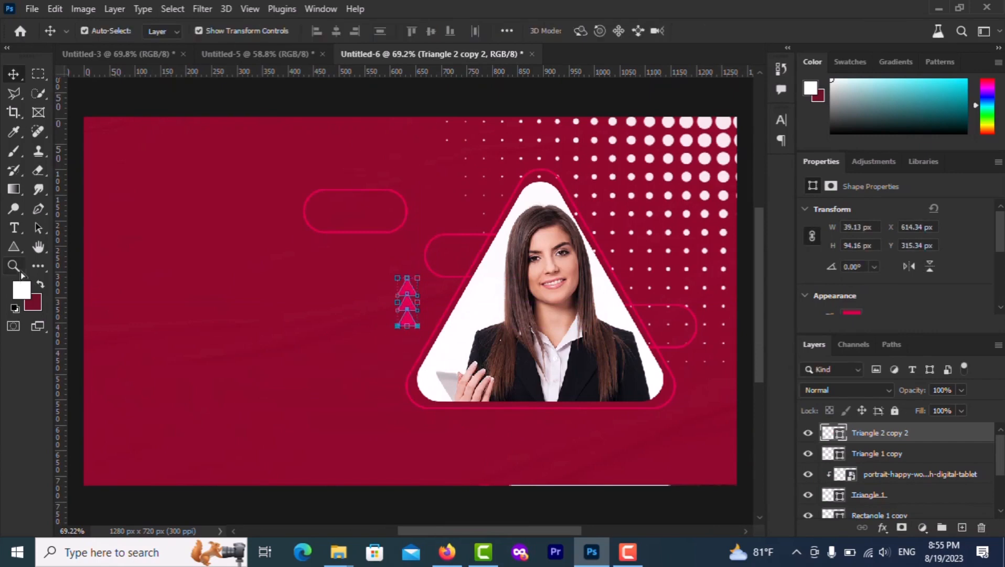
Draw a circle with the Ellipse tool below the portrait frame
{"action": "left_click", "coordinate": [19, 252]}
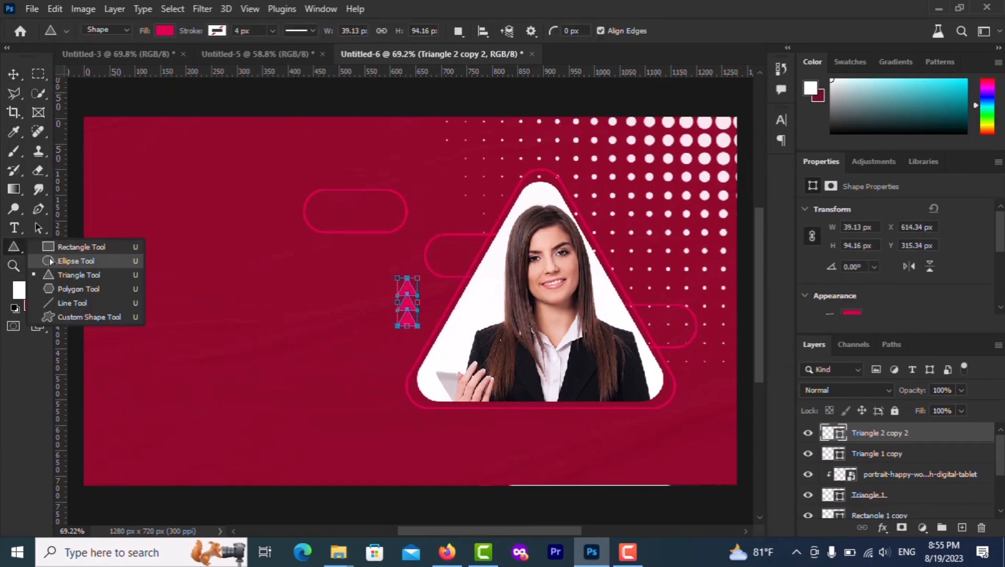
{"action": "left_click", "coordinate": [97, 259]}
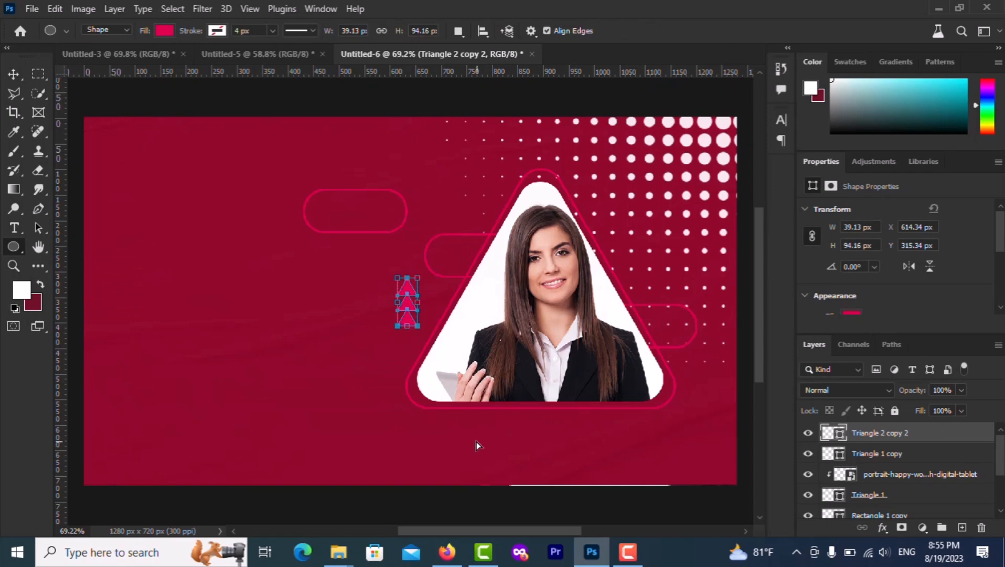
{"action": "left_click_drag", "start_coordinate": [477, 431], "coordinate": [508, 462]}
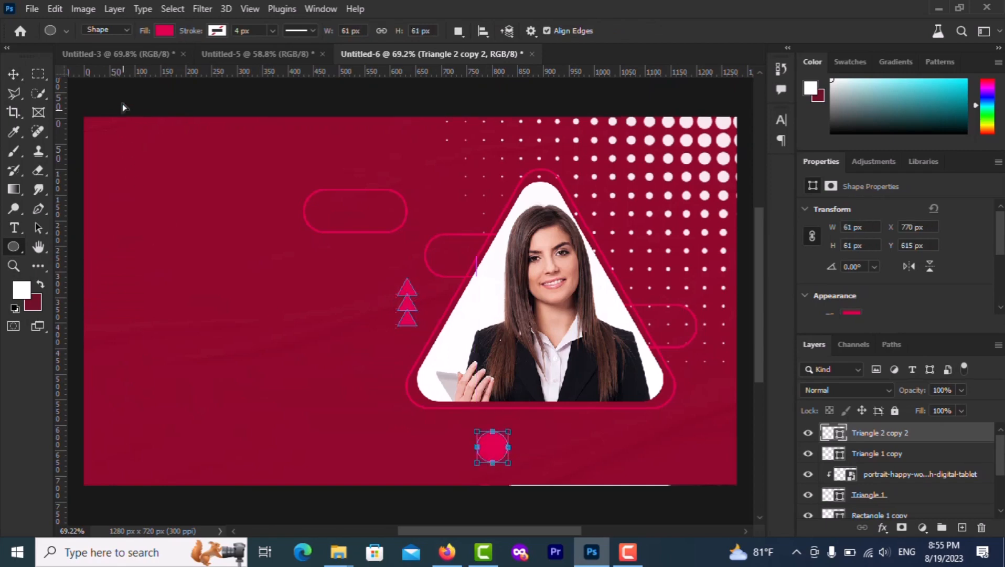
Undo the circle that landed on the triangle layer
{"action": "scroll", "coordinate": [500, 453], "scroll_direction": "up", "scroll_amount": 3}
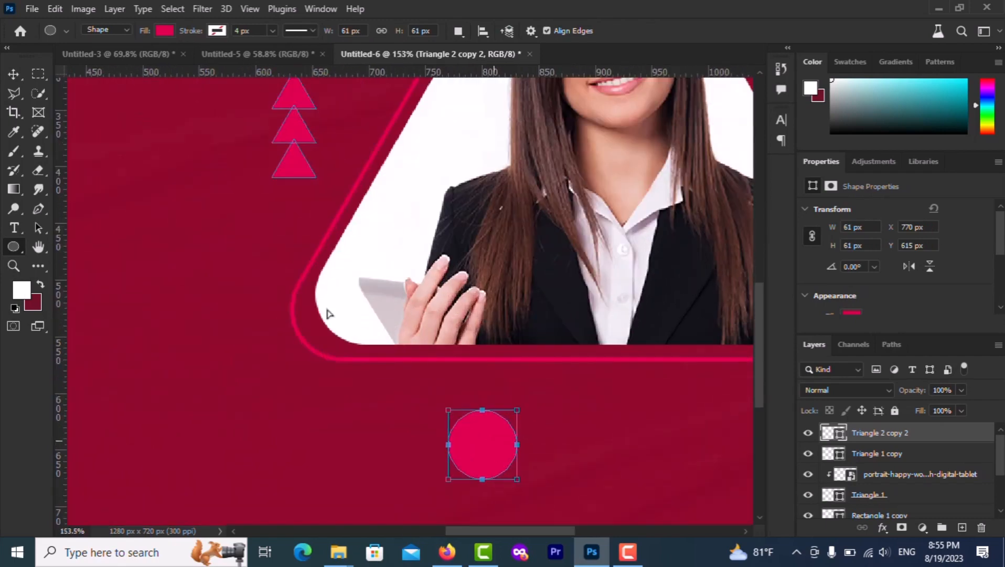
{"action": "left_click", "coordinate": [13, 74]}
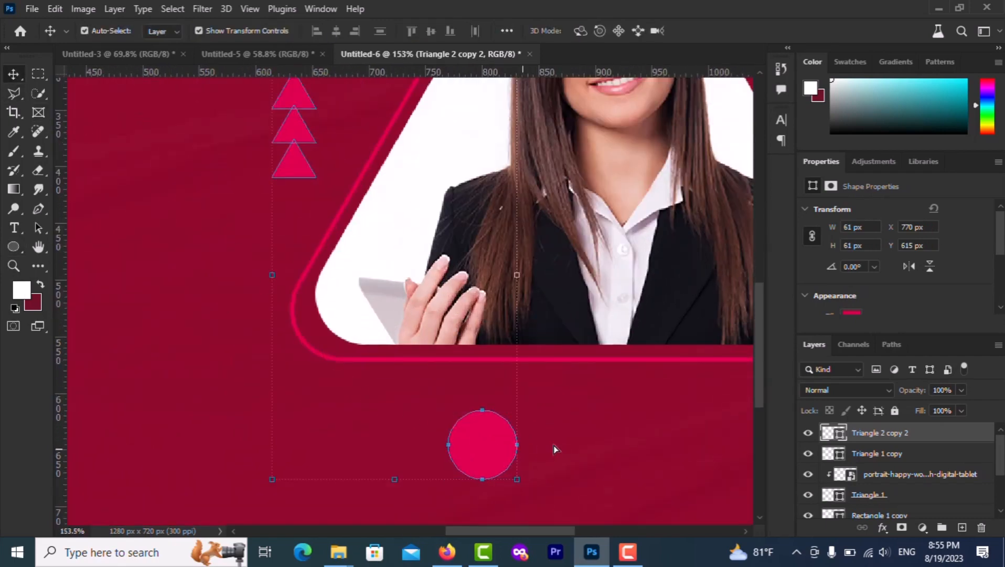
{"action": "left_click", "coordinate": [618, 439]}
{"action": "left_click", "coordinate": [482, 450]}
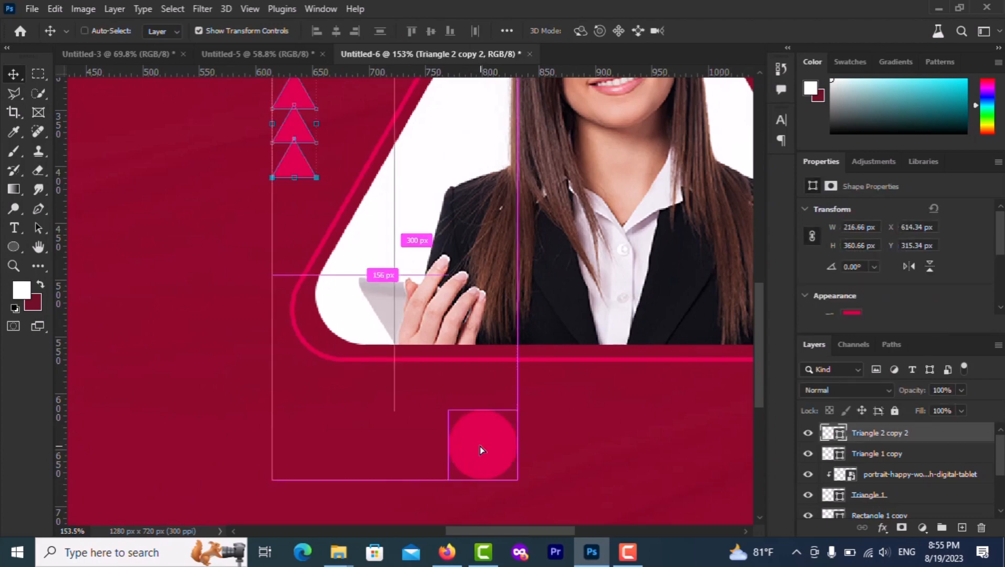
{"action": "key", "text": "ctrl+z"}
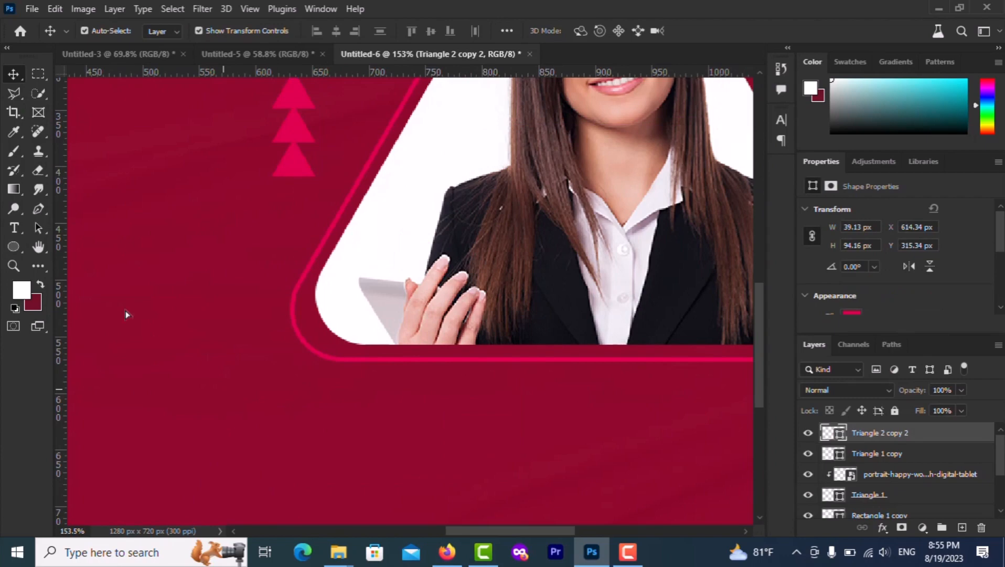
Draw a small pink circle below the portrait frame
{"action": "left_click", "coordinate": [14, 247]}
{"action": "left_click_drag", "start_coordinate": [486, 415], "coordinate": [544, 474]}
{"action": "key", "text": "super"}
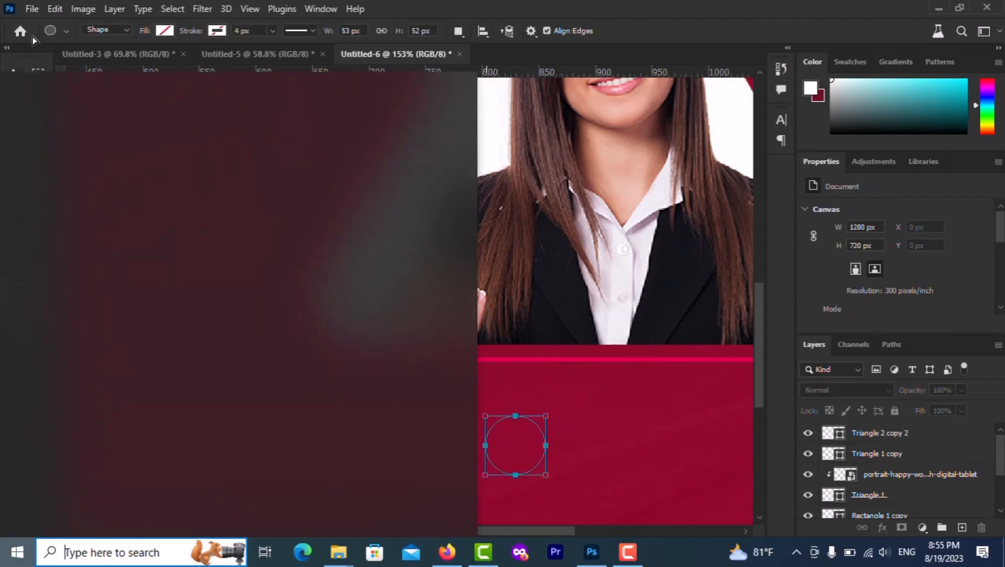
{"action": "key", "text": "super"}
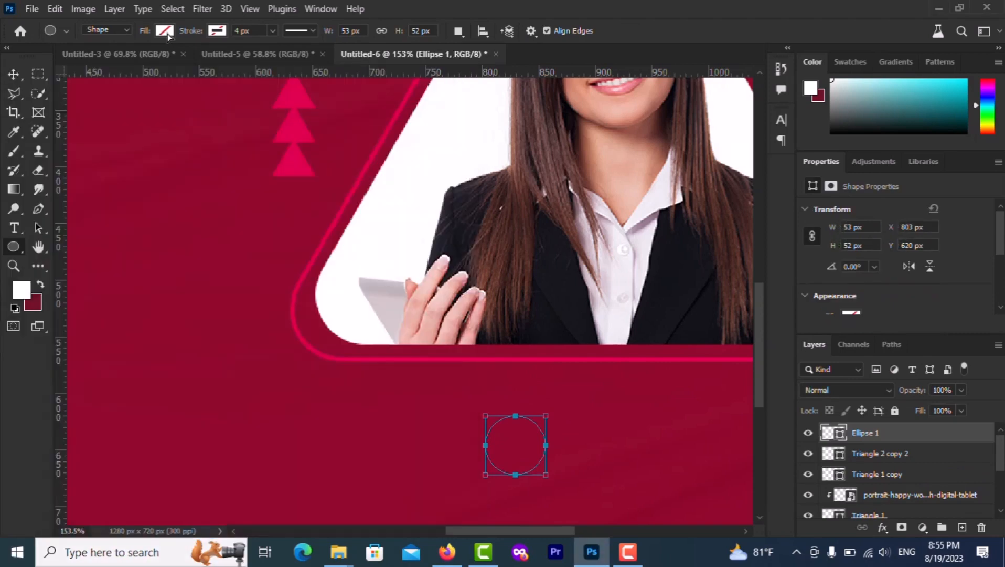
{"action": "left_click", "coordinate": [166, 32]}
{"action": "left_click", "coordinate": [75, 111]}
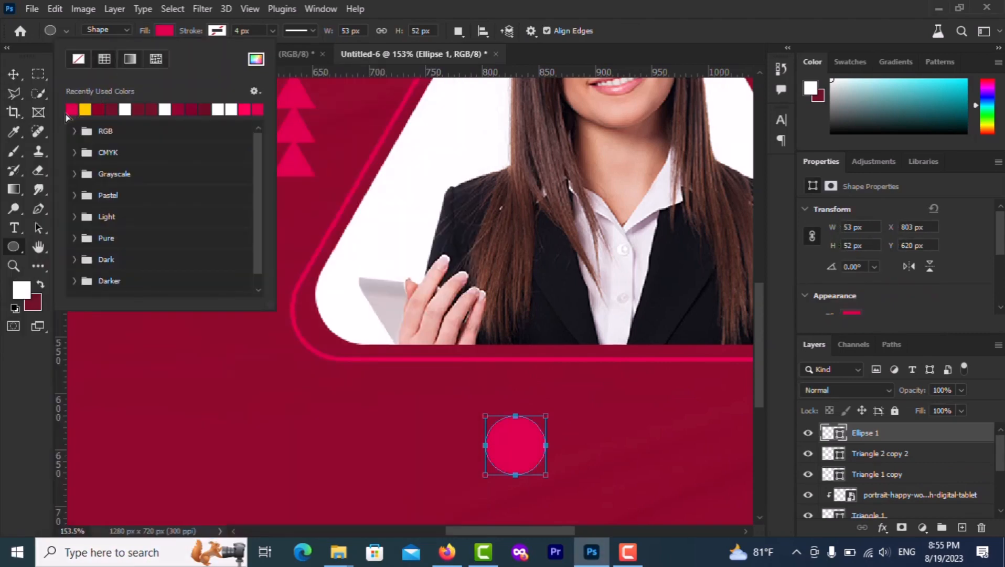
Duplicate the circle into a row of four and merge them into one shape layer
{"action": "left_click", "coordinate": [13, 73]}
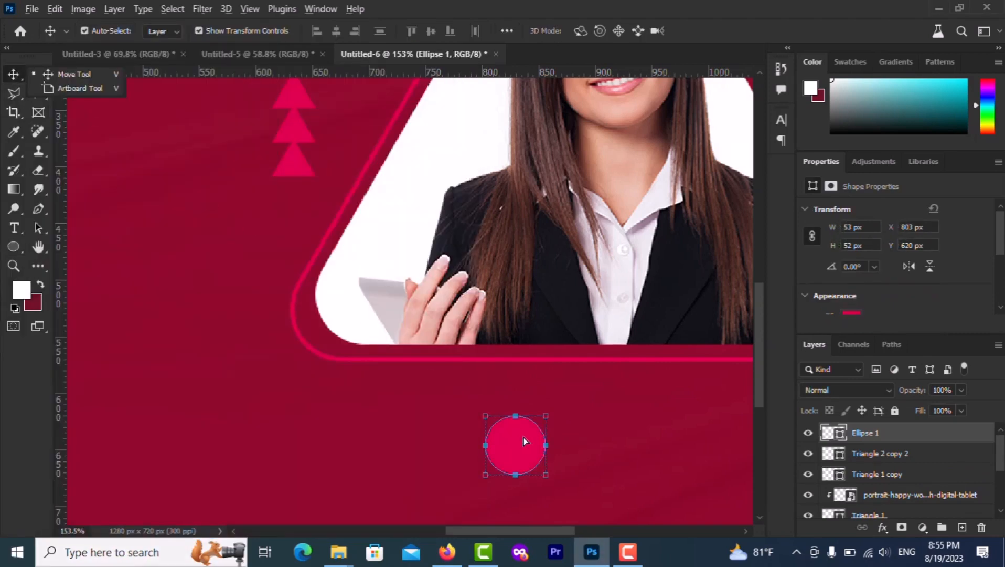
{"action": "left_click_drag", "start_coordinate": [523, 436], "coordinate": [736, 435]}
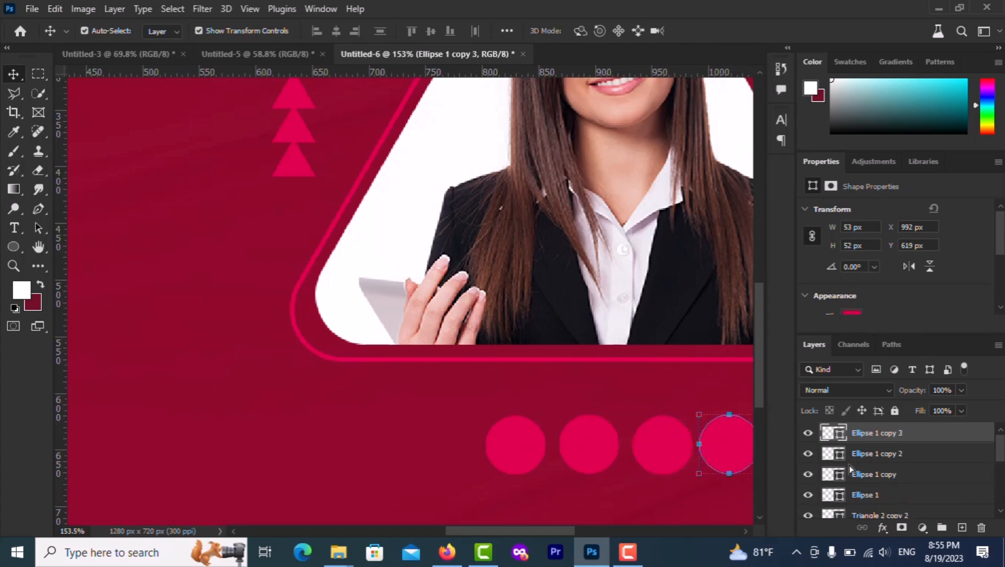
{"action": "left_click", "coordinate": [870, 495], "text": "shift"}
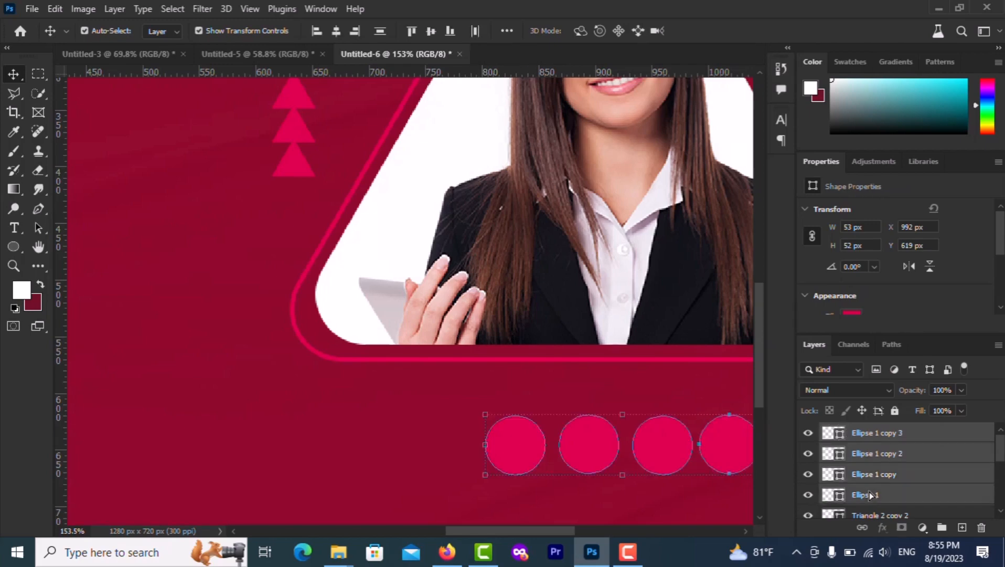
{"action": "right_click", "coordinate": [871, 495]}
{"action": "left_click", "coordinate": [797, 471]}
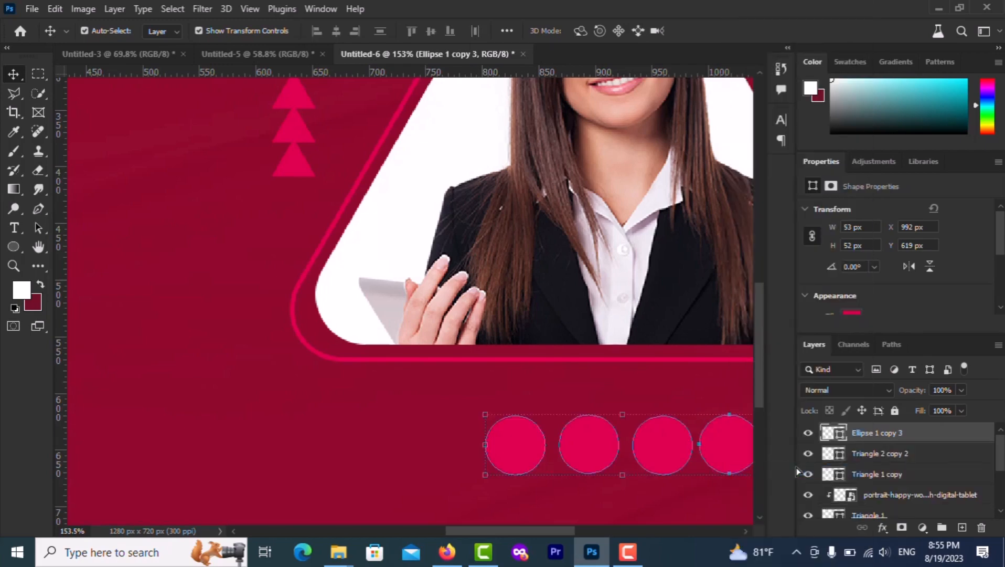
{"action": "key", "text": "ctrl+0"}
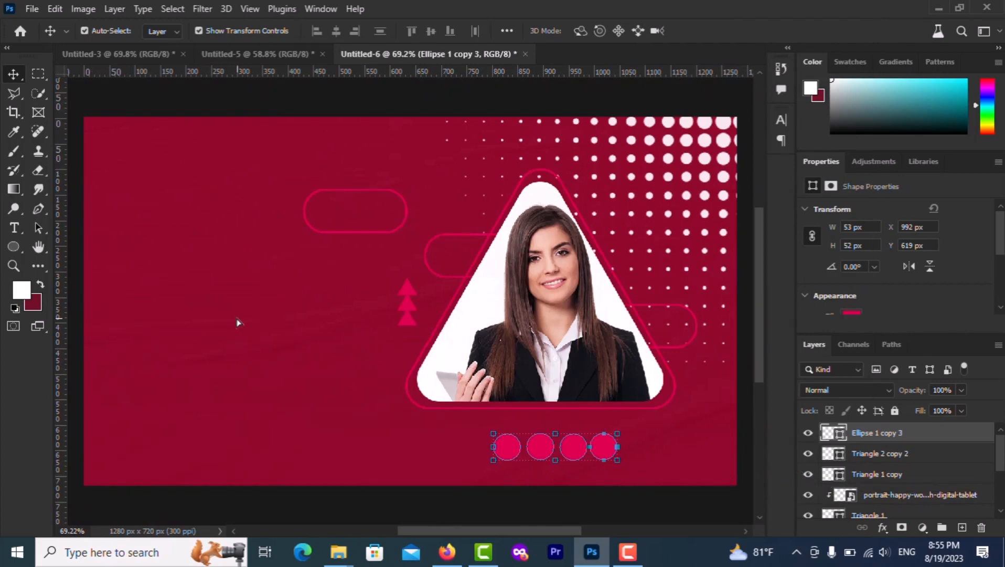
Shrink the row of pink circles slightly with Free Transform
{"action": "left_click", "coordinate": [426, 417]}
{"action": "left_click", "coordinate": [614, 460]}
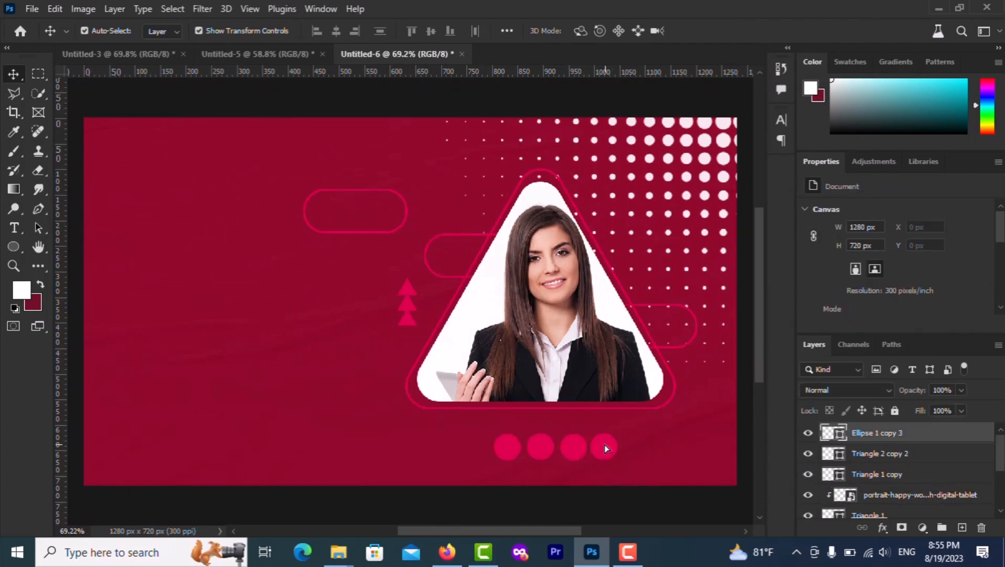
{"action": "left_click_drag", "start_coordinate": [618, 462], "coordinate": [554, 439]}
{"action": "key", "text": "Return"}
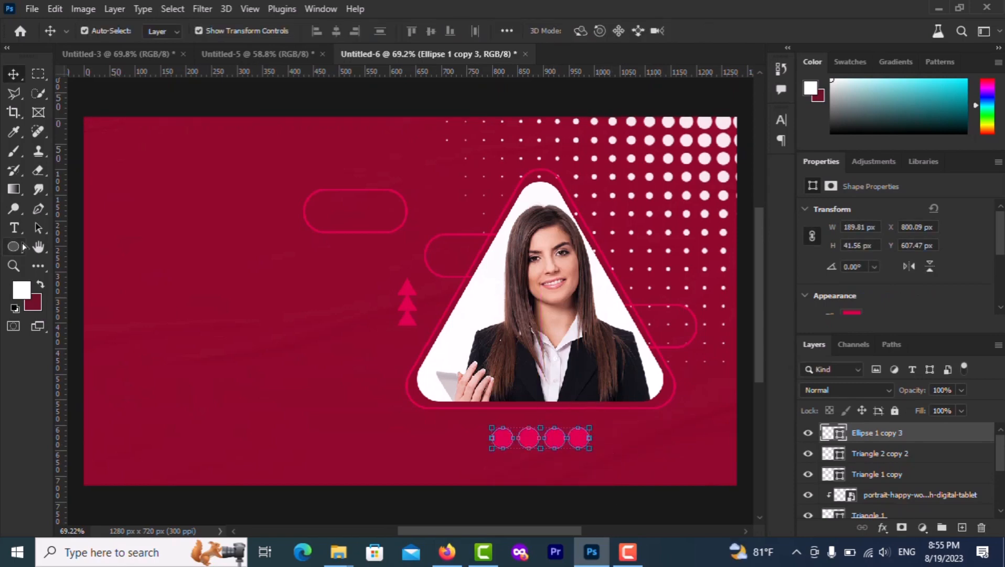
Draw trial circles, including a 69 px one, at the top-left corner, then undo them
{"action": "left_click", "coordinate": [19, 246]}
{"action": "left_click_drag", "start_coordinate": [113, 151], "coordinate": [146, 182]}
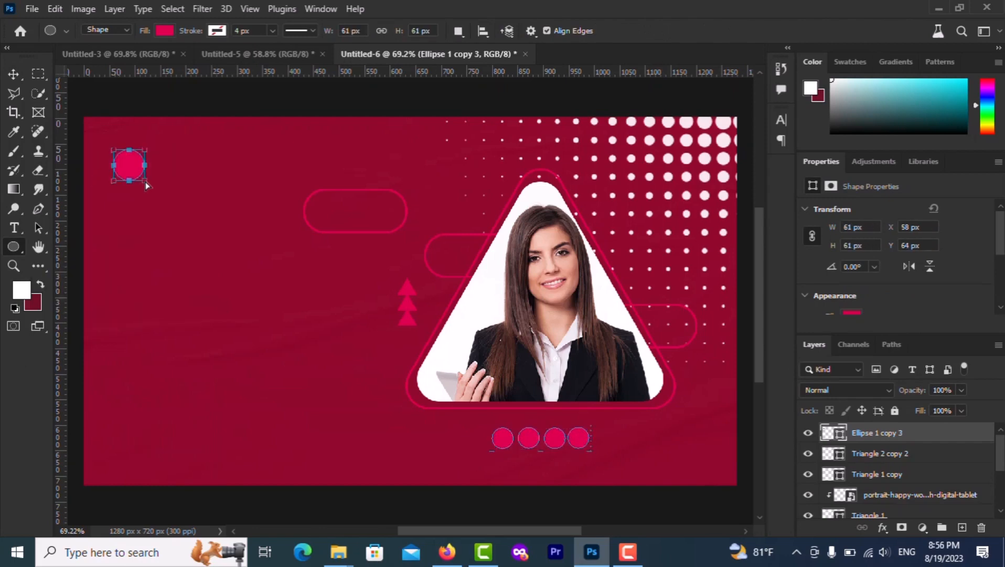
{"action": "key", "text": "ctrl+z"}
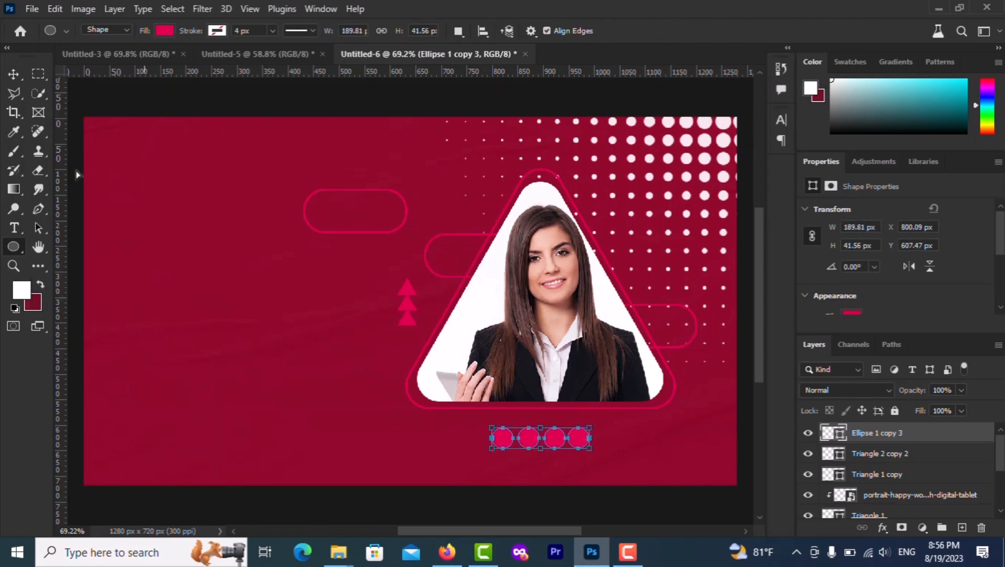
{"action": "left_click", "coordinate": [14, 73]}
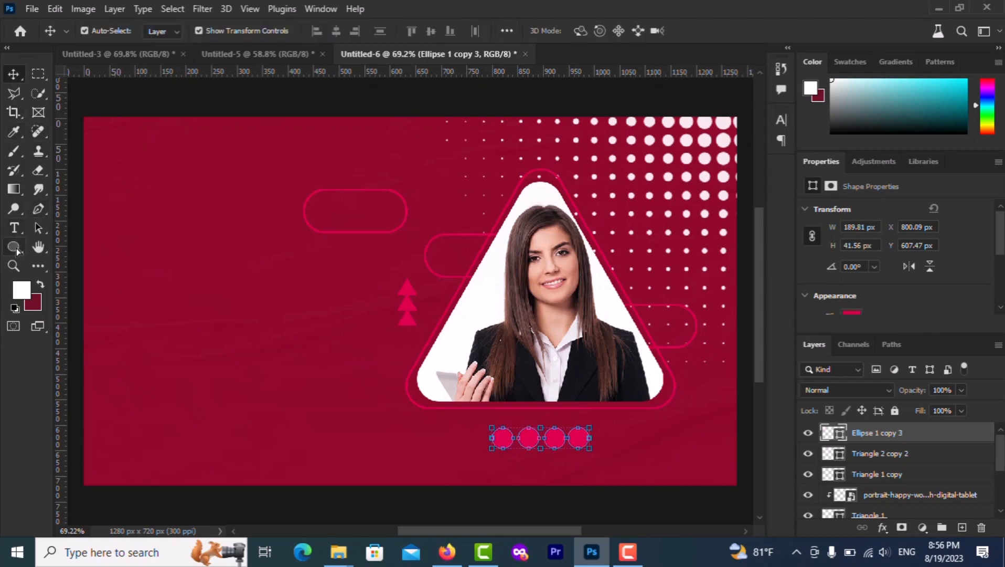
{"action": "left_click_drag", "start_coordinate": [122, 155], "coordinate": [158, 193]}
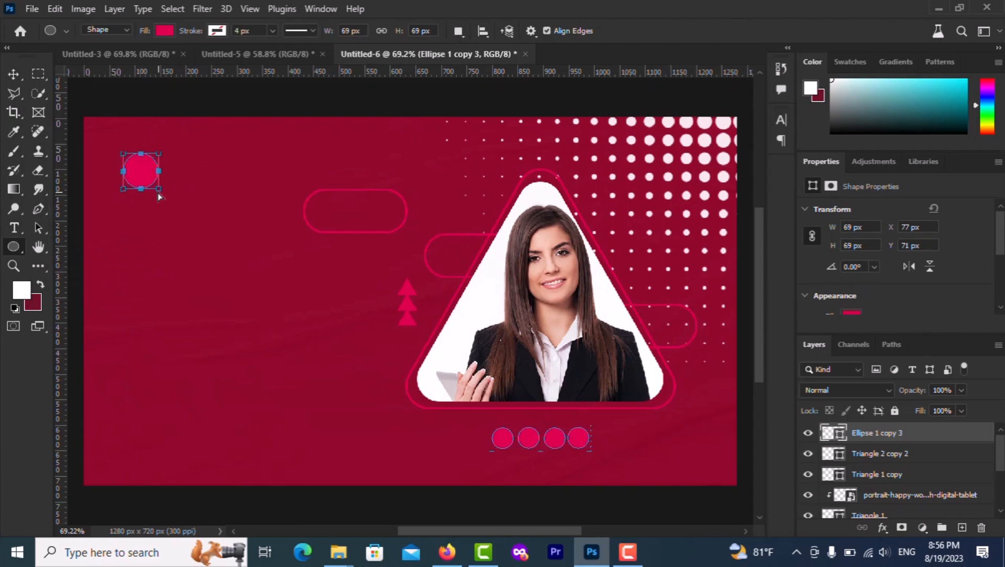
{"action": "left_click", "coordinate": [15, 76]}
{"action": "scroll", "coordinate": [130, 206], "scroll_direction": "up", "scroll_amount": 3}
{"action": "left_click", "coordinate": [16, 76]}
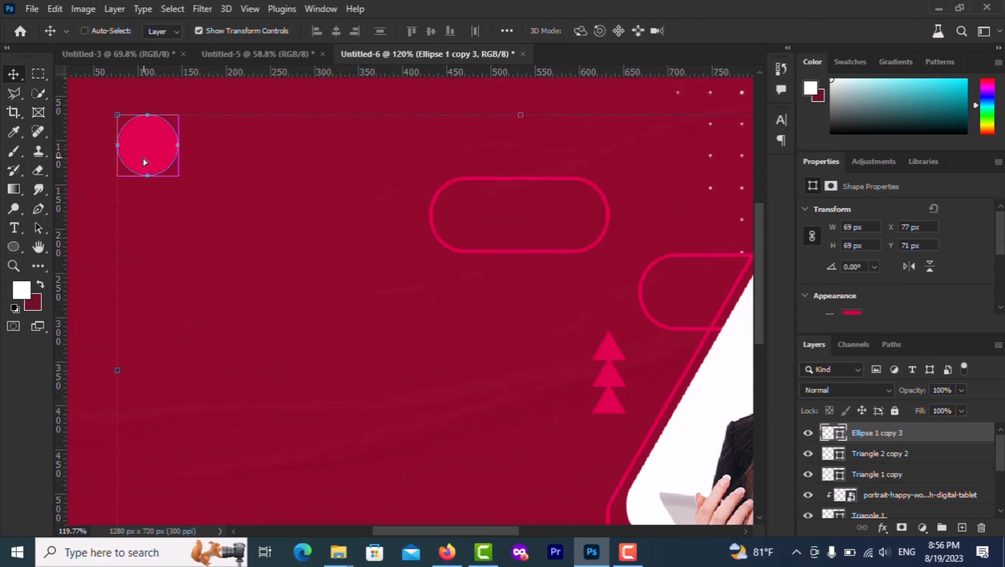
{"action": "key", "text": "ctrl+z"}
{"action": "left_click", "coordinate": [160, 195]}
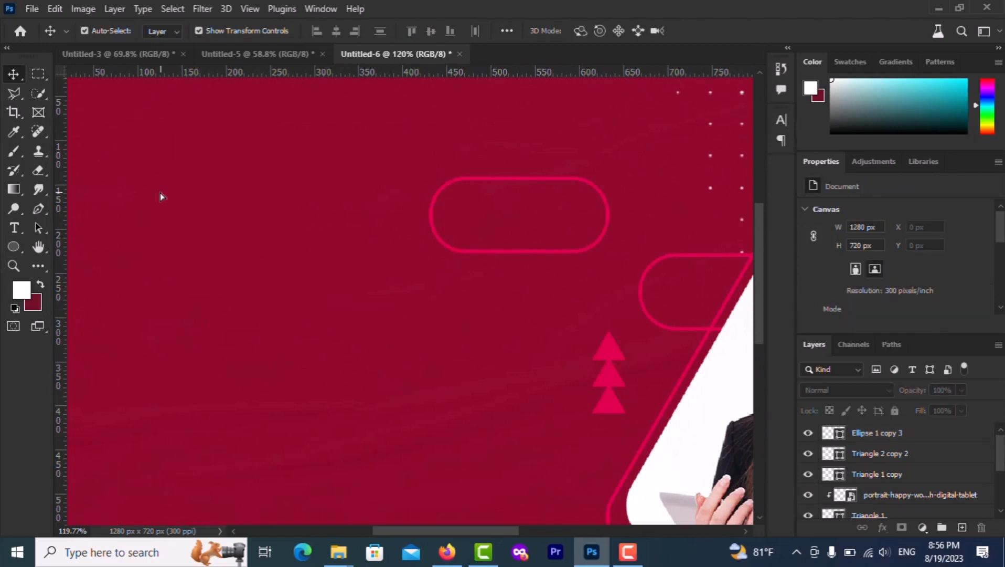
Draw a 76 px pink circle near the top-left corner and nudge it toward the top edge
{"action": "left_click", "coordinate": [13, 246]}
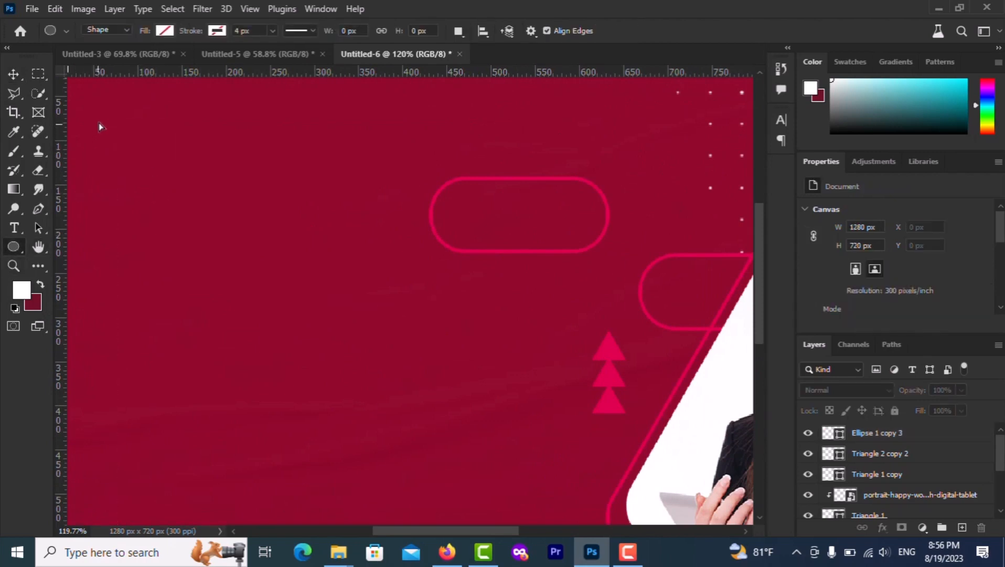
{"action": "left_click_drag", "start_coordinate": [107, 115], "coordinate": [182, 185]}
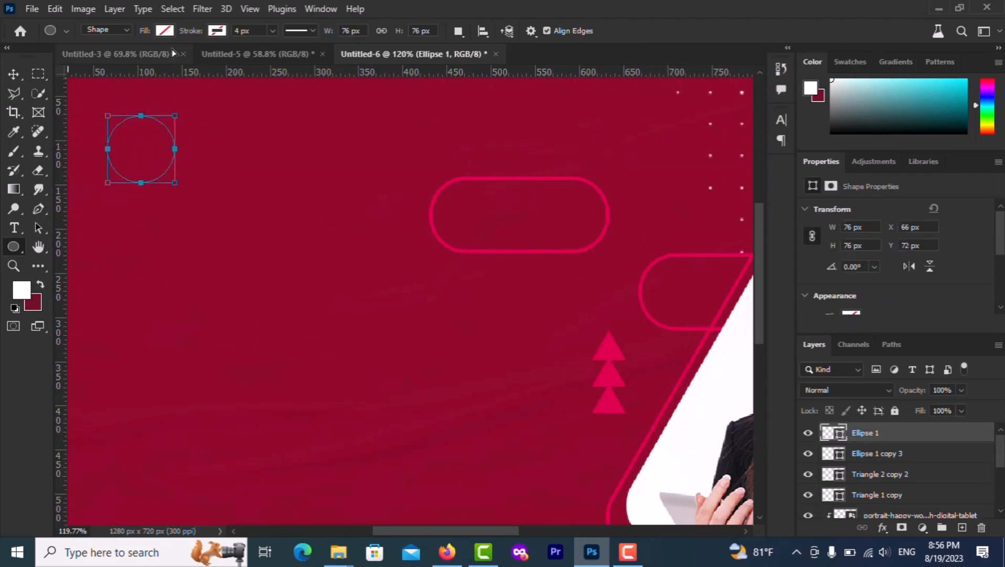
{"action": "left_click", "coordinate": [164, 30]}
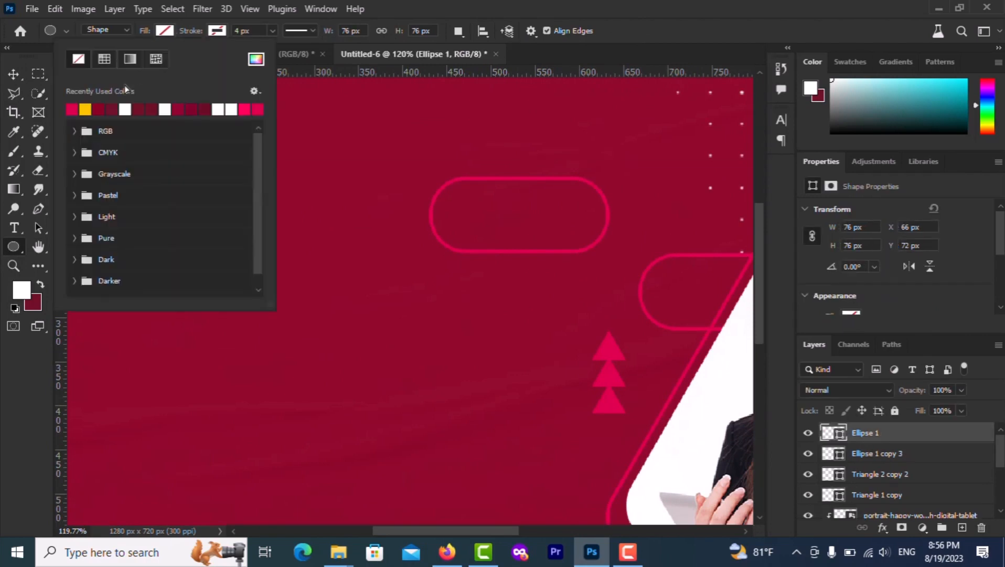
{"action": "left_click", "coordinate": [70, 111]}
{"action": "left_click", "coordinate": [175, 193]}
{"action": "key", "text": "v"}
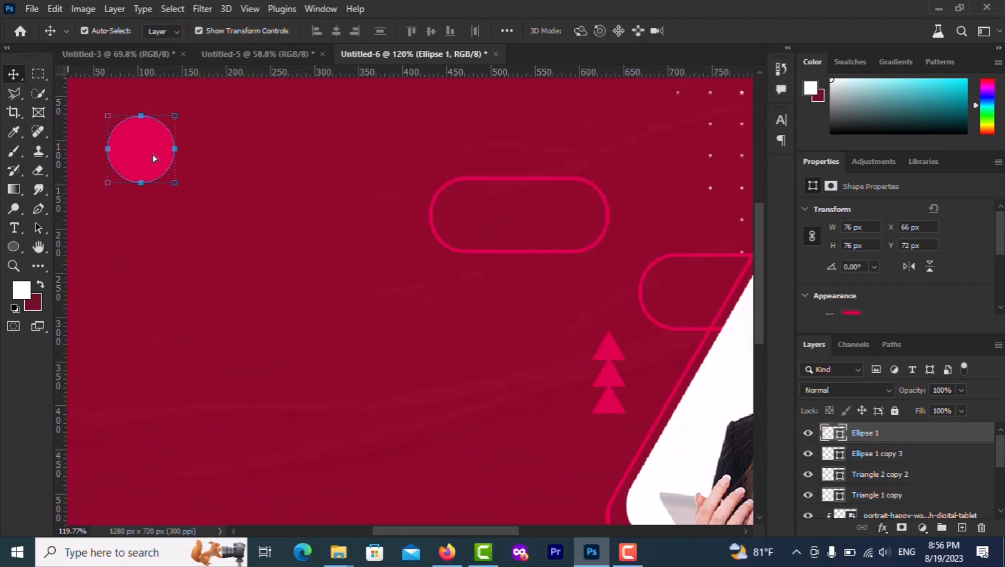
{"action": "left_click_drag", "start_coordinate": [153, 157], "coordinate": [154, 130]}
Duplicate the circle into a vertical column of four and merge them into one shape
{"action": "key", "text": "super"}
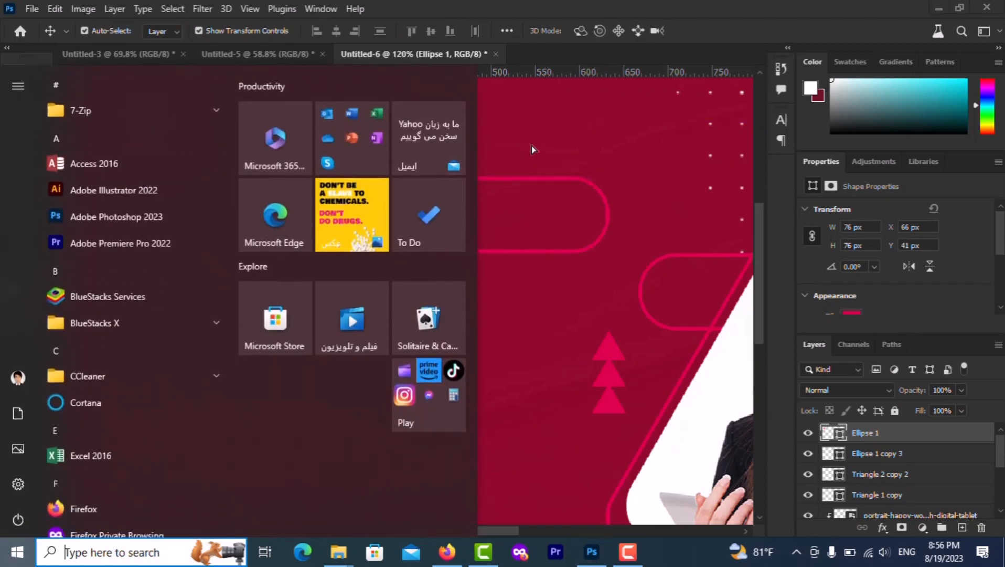
{"action": "key", "text": "super"}
{"action": "left_click_drag", "start_coordinate": [147, 135], "coordinate": [142, 365]}
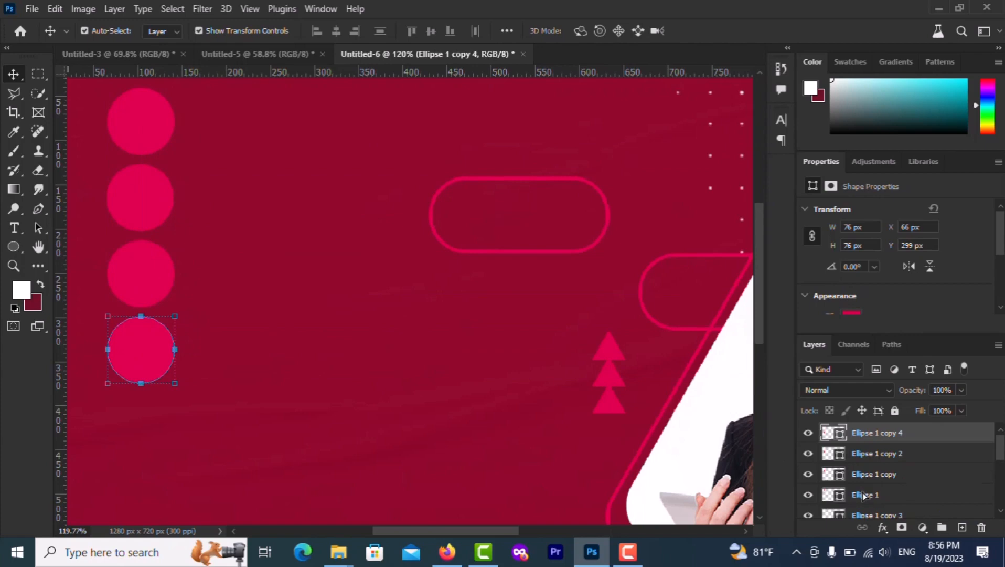
{"action": "left_click", "coordinate": [863, 495], "text": "shift"}
{"action": "right_click", "coordinate": [863, 494]}
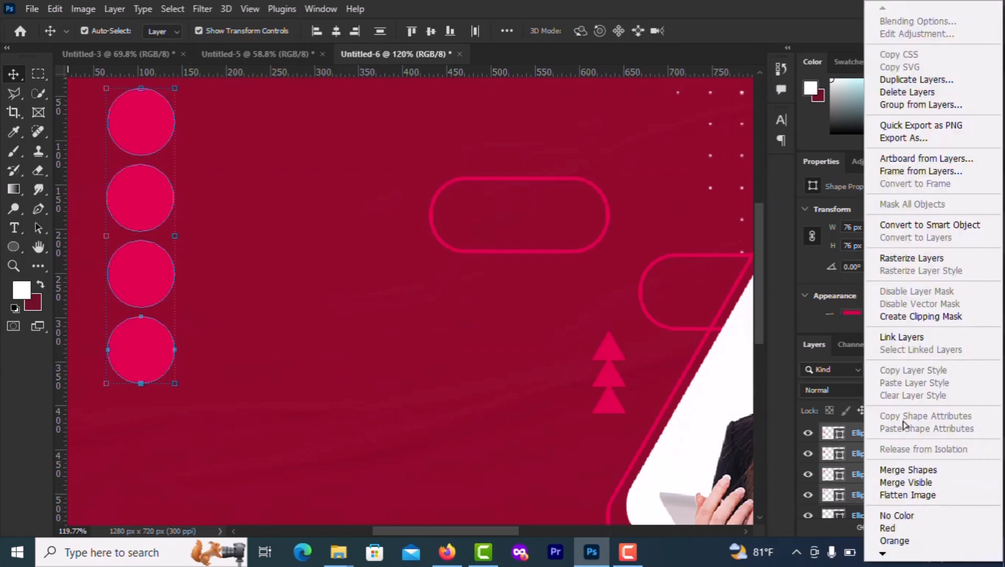
{"action": "left_click", "coordinate": [908, 470]}
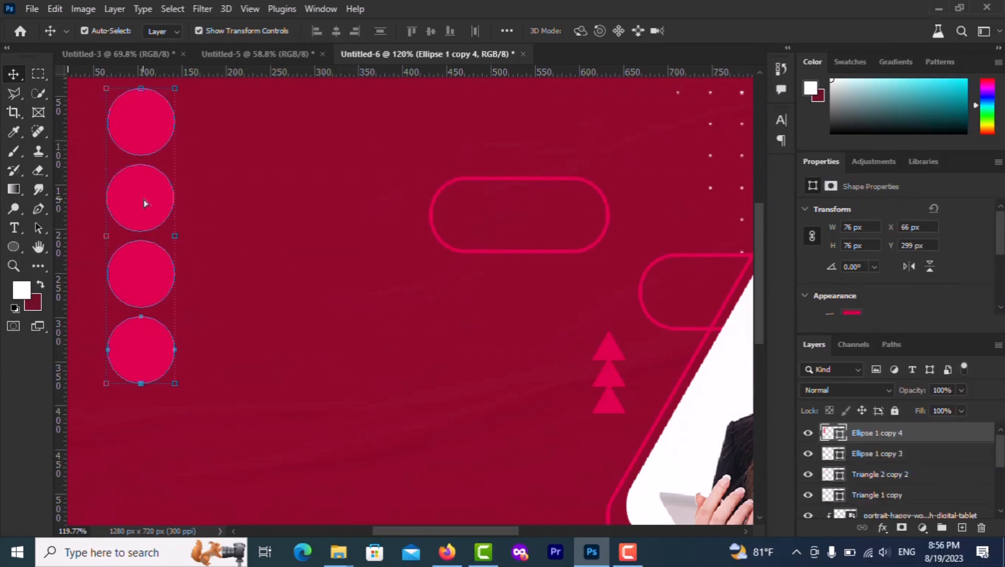
Copy the circle column to its right and merge both columns into one shape
{"action": "left_click_drag", "start_coordinate": [146, 203], "coordinate": [220, 206]}
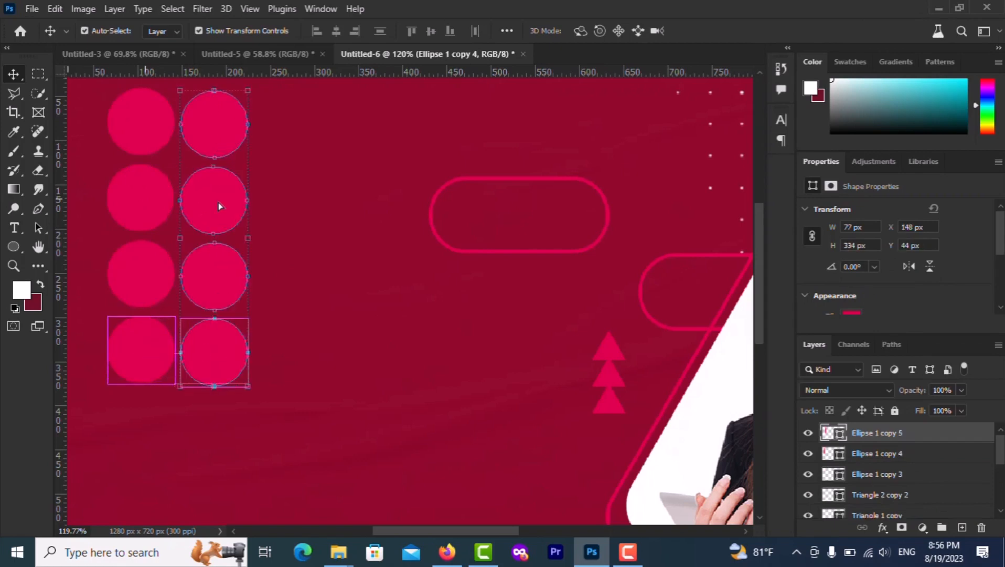
{"action": "left_click", "coordinate": [867, 456], "text": "shift"}
{"action": "right_click", "coordinate": [867, 456]}
{"action": "left_click", "coordinate": [888, 474]}
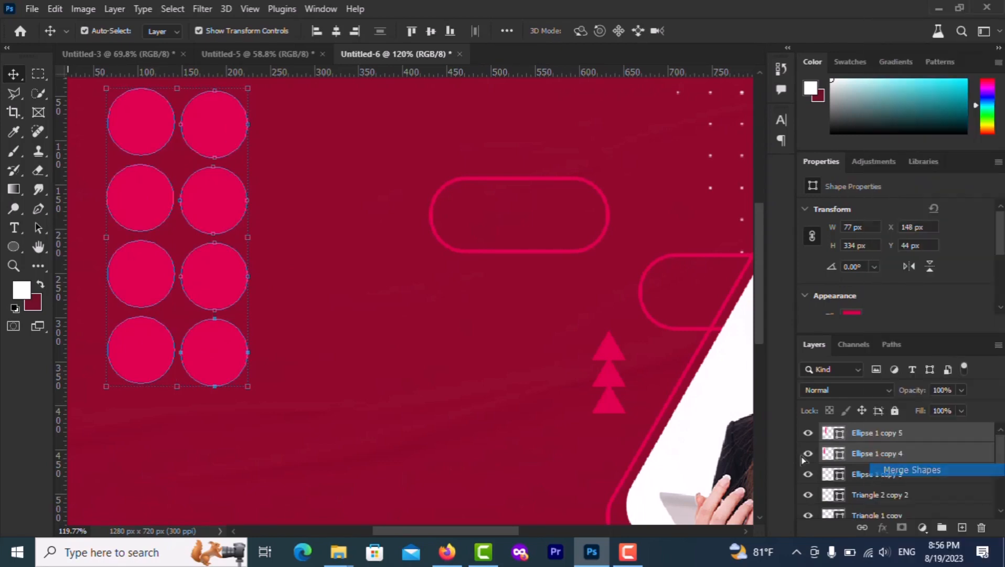
Scale the dot grid to about 33.3% and place it in the top-left corner
{"action": "key", "text": "ctrl+0"}
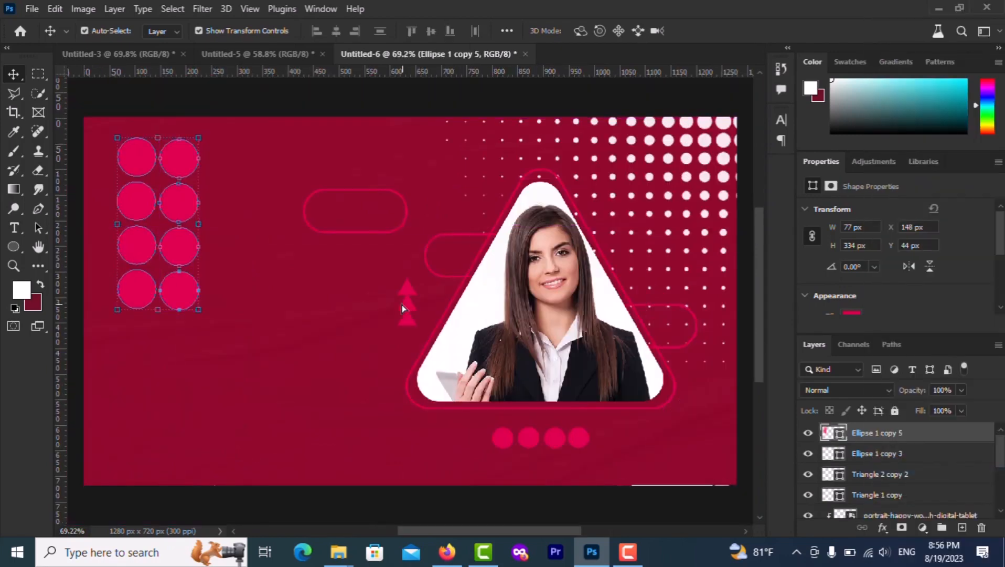
{"action": "left_click_drag", "start_coordinate": [198, 311], "coordinate": [118, 213]}
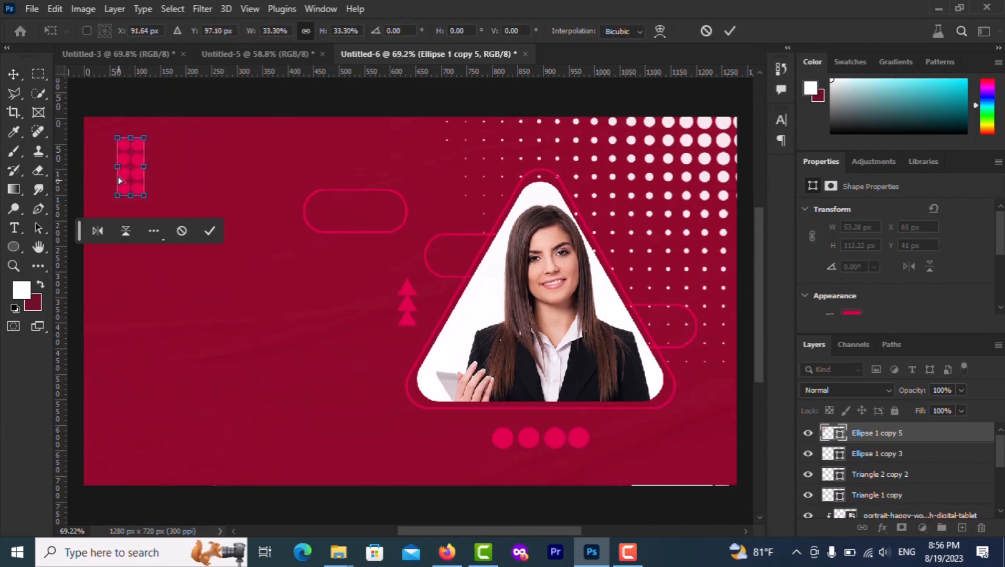
{"action": "mouse_move", "coordinate": [124, 162]}
{"action": "left_mouse_down"}
{"action": "mouse_move", "coordinate": [106, 149]}
{"action": "mouse_move", "coordinate": [112, 156]}
{"action": "left_mouse_up"}
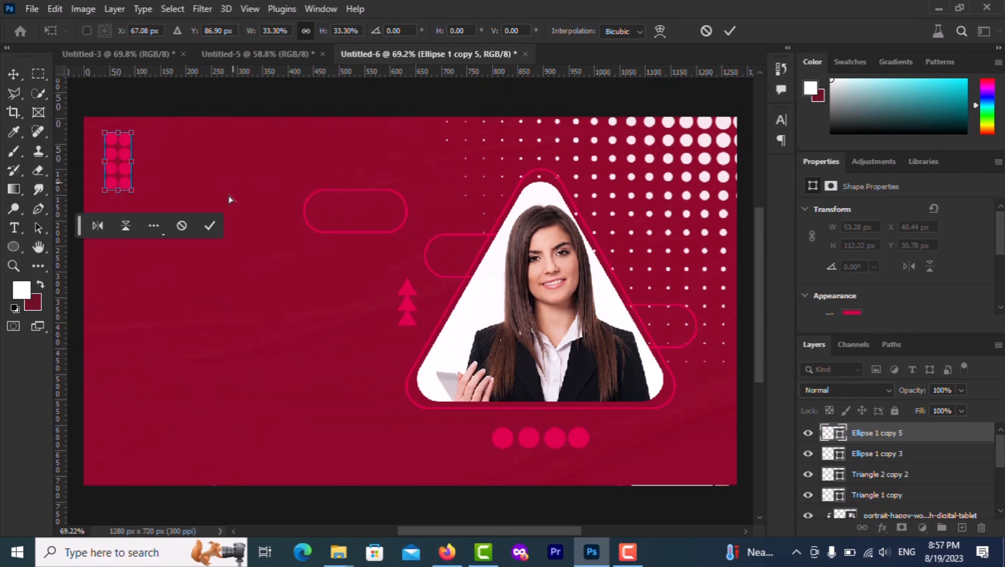
{"action": "left_click", "coordinate": [211, 227]}
{"action": "left_click", "coordinate": [143, 297]}
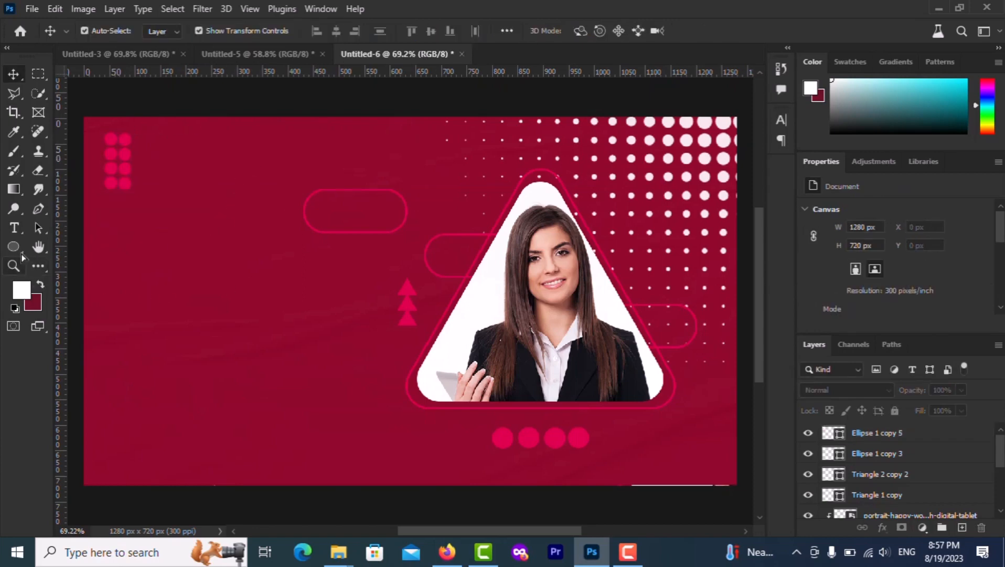
{"action": "left_click", "coordinate": [14, 227]}
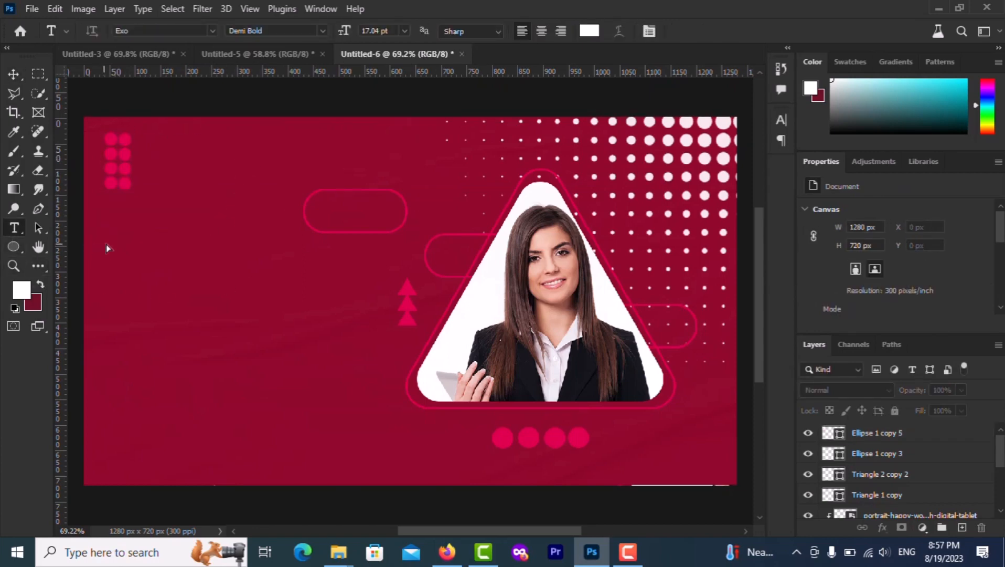
Type the two-line headline 'Crative Digital' / 'Markiting' left of the portrait
{"action": "left_click", "coordinate": [135, 265]}
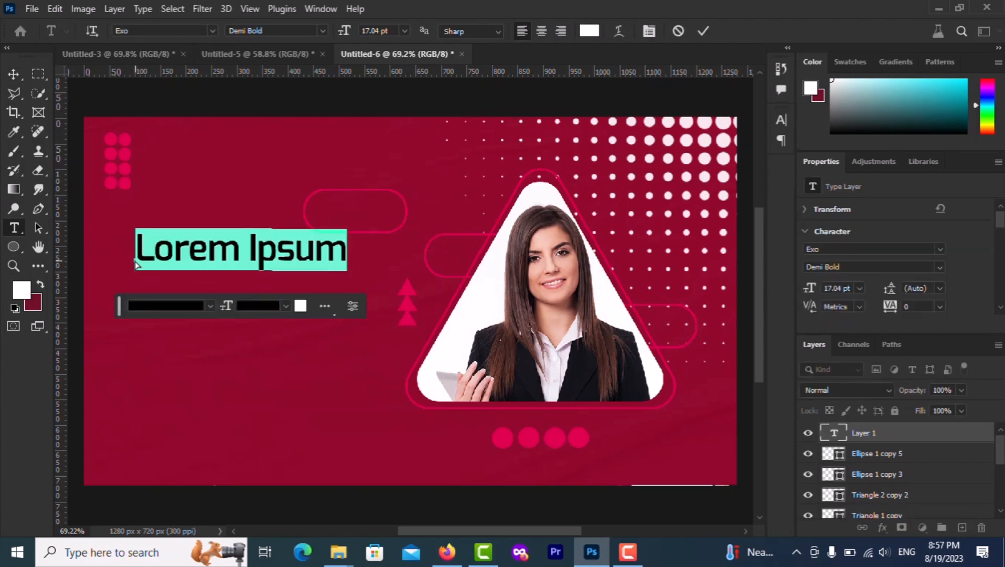
{"action": "type", "text": "C"}
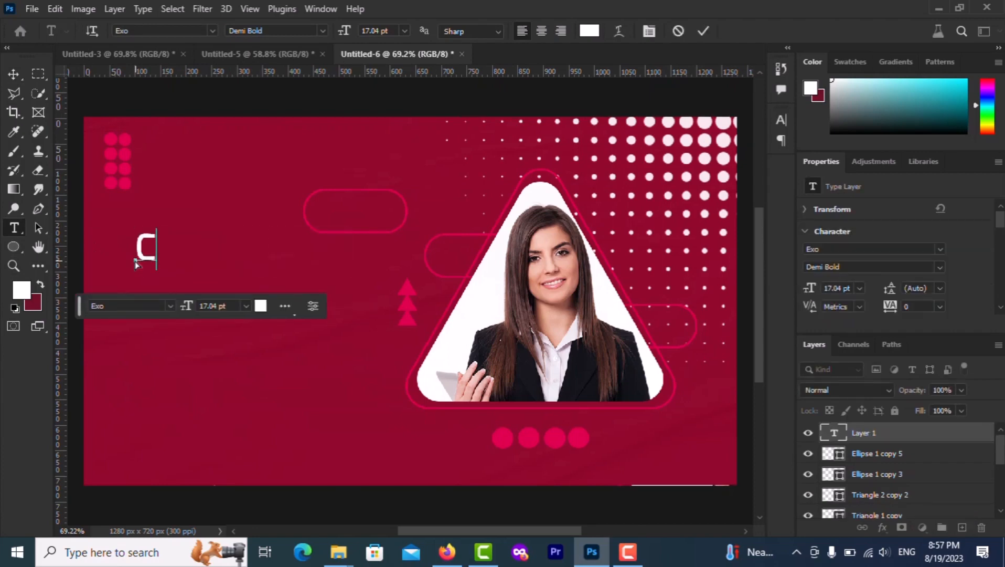
{"action": "type", "text": "rati"}
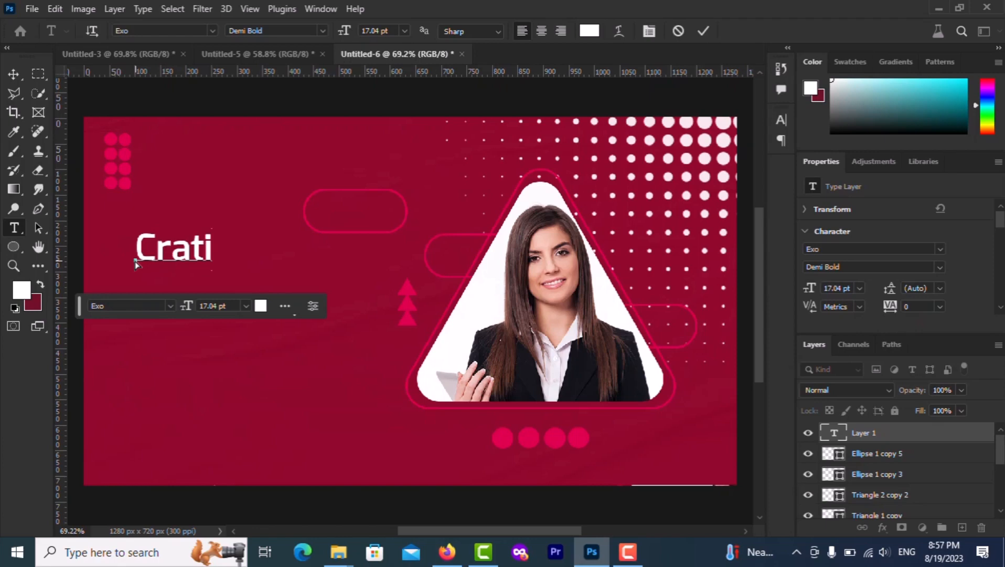
{"action": "type", "text": "vr"}
{"action": "key", "text": "BackSpace"}
{"action": "type", "text": "e"}
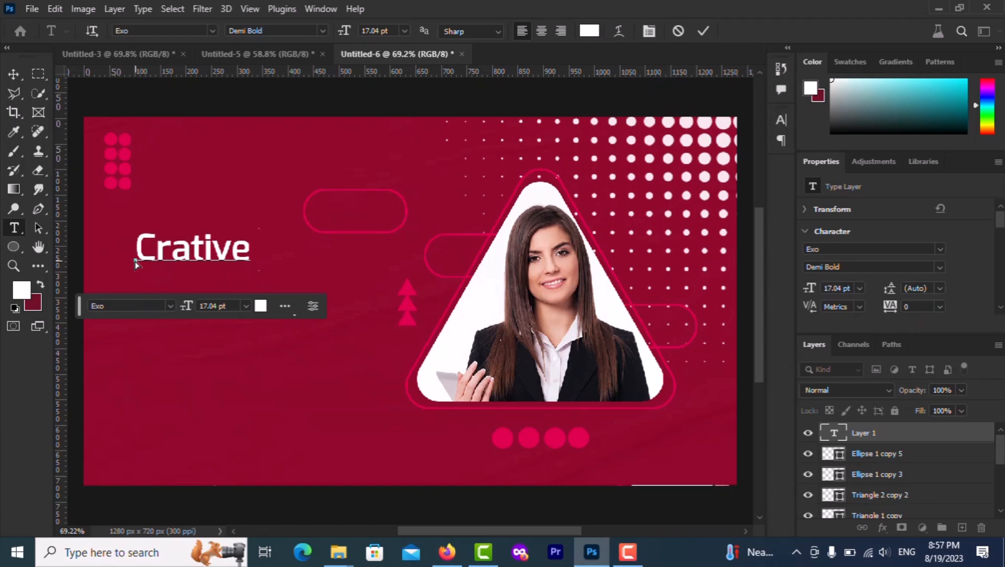
{"action": "type", "text": " Di"}
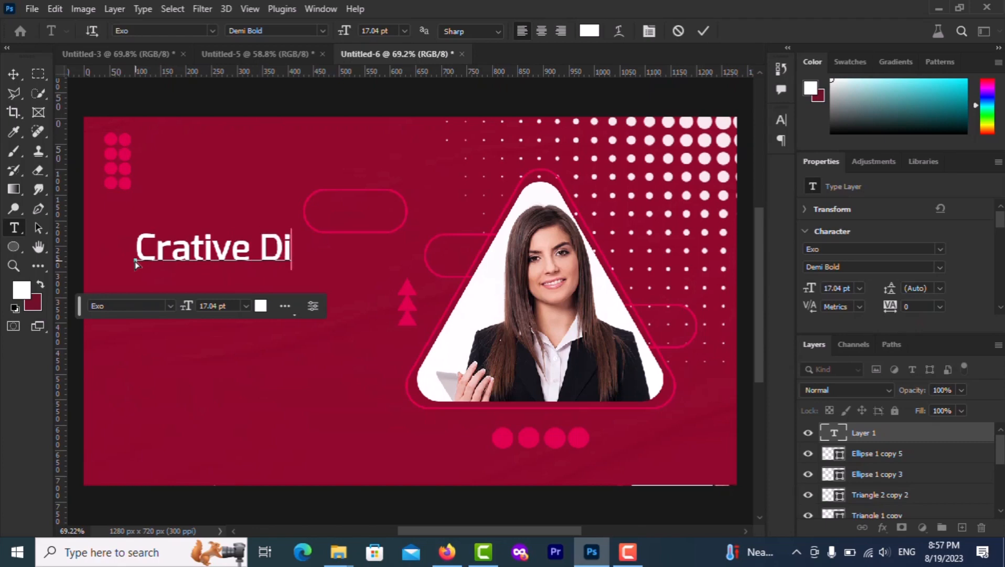
{"action": "type", "text": "gital"}
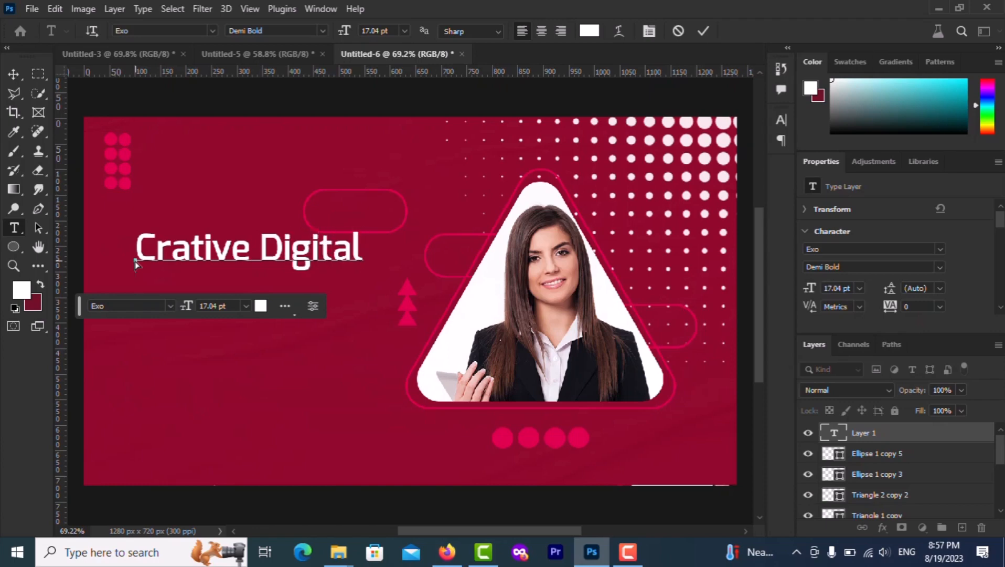
{"action": "key", "text": "Return"}
{"action": "type", "text": "Markiting"}
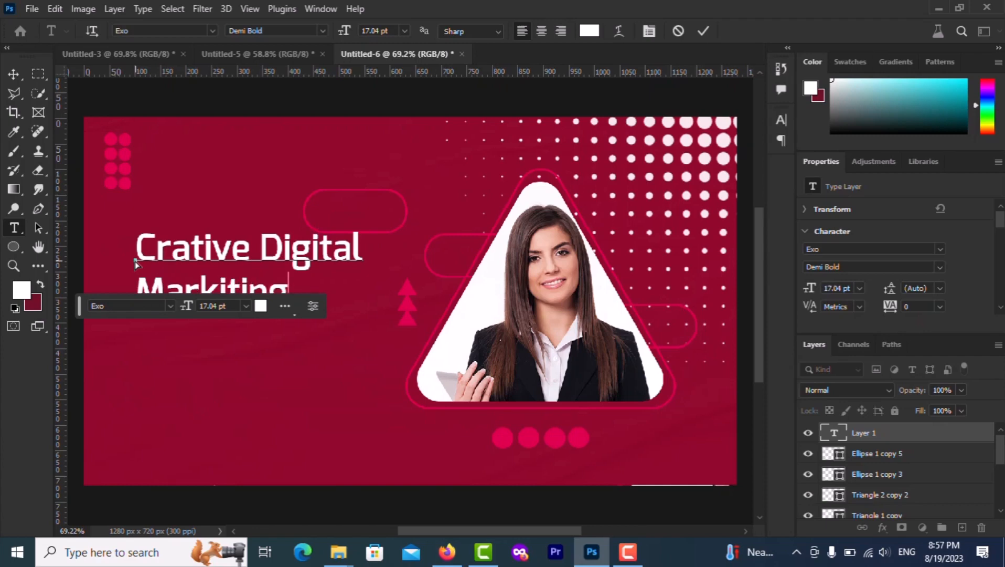
Enlarge the word 'Markiting' to 28 pt and commit the headline
{"action": "double_click", "coordinate": [229, 286]}
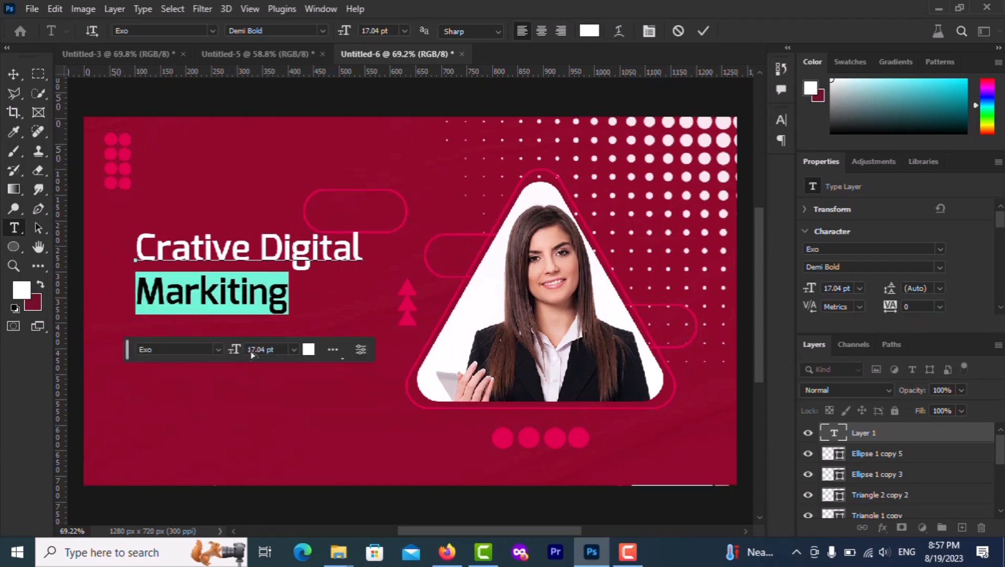
{"action": "scroll", "coordinate": [251, 349], "scroll_direction": "up", "scroll_amount": 8}
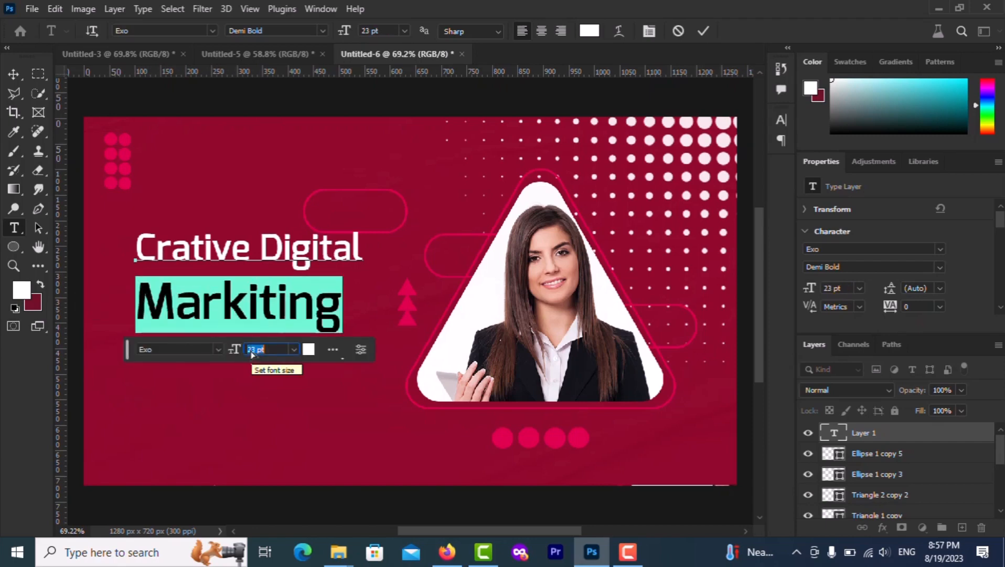
{"action": "scroll", "coordinate": [251, 349], "scroll_direction": "up", "scroll_amount": 2}
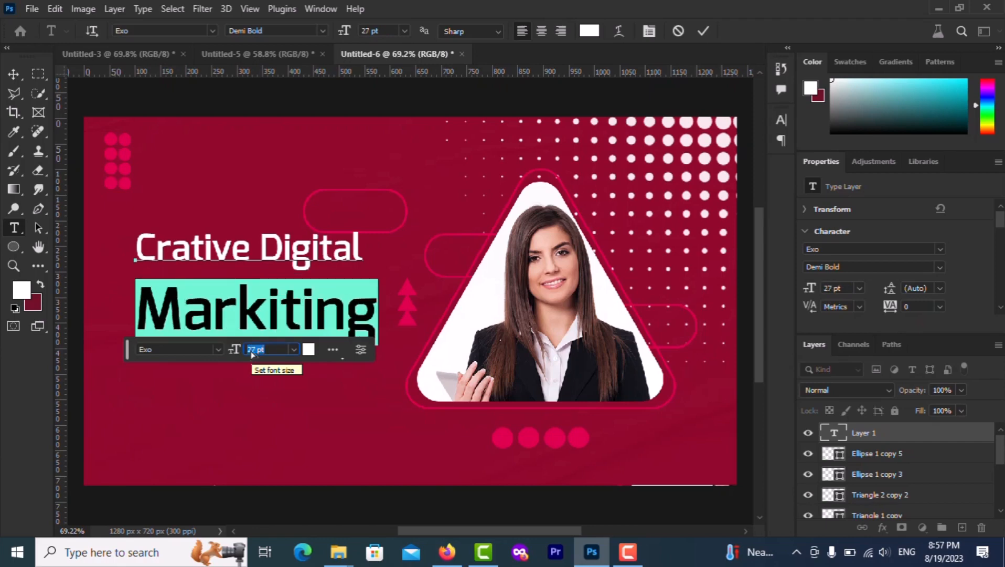
{"action": "scroll", "coordinate": [252, 349], "scroll_direction": "up", "scroll_amount": 1}
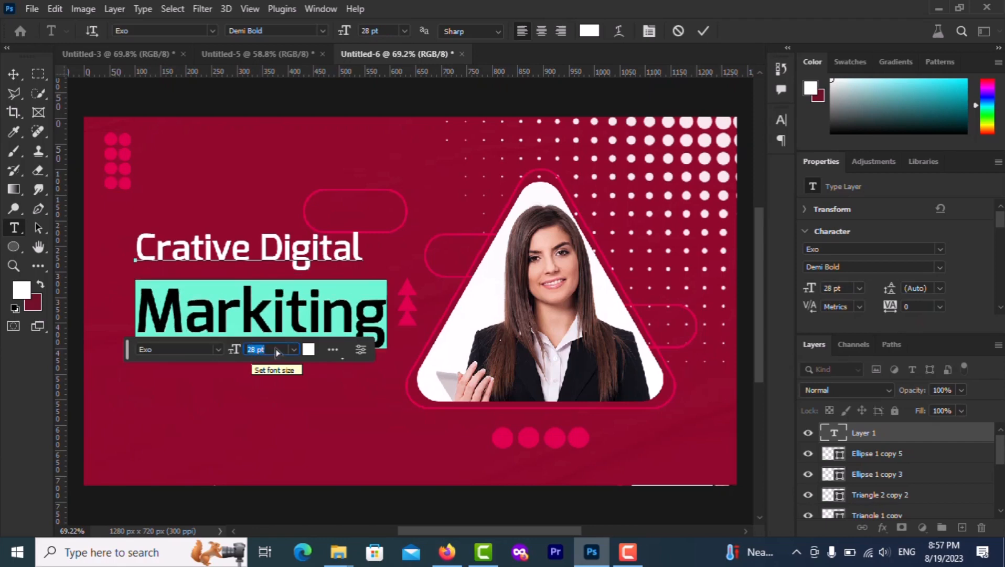
{"action": "left_click", "coordinate": [703, 32]}
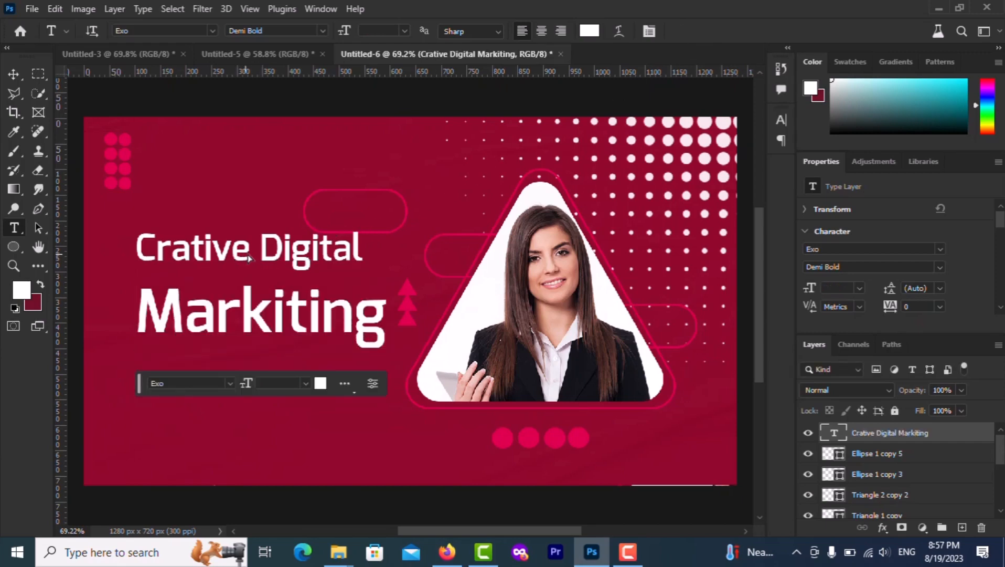
Make the word 'Crative' fully saturated yellow and reduce it to 12 pt
{"action": "left_click_drag", "start_coordinate": [250, 257], "coordinate": [135, 257]}
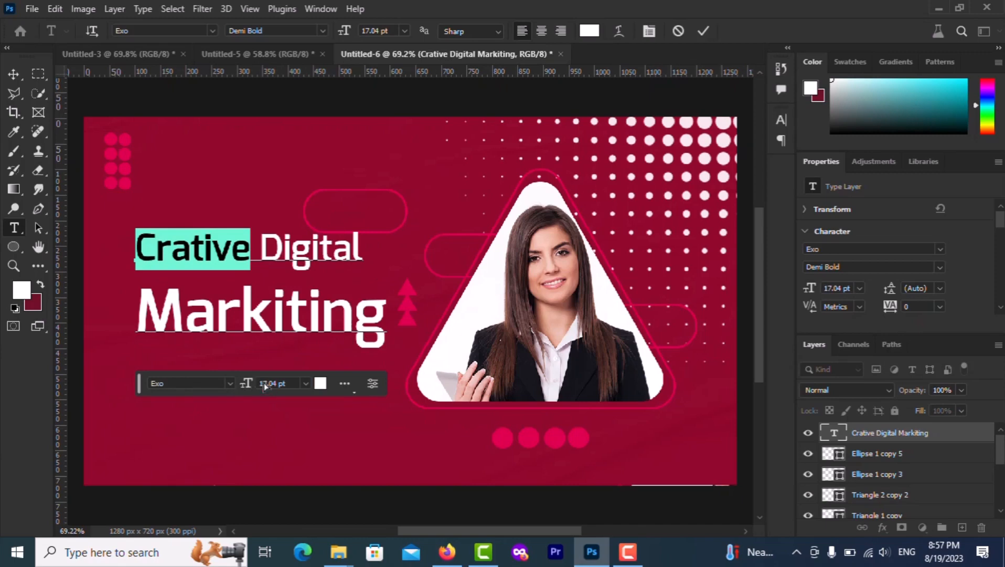
{"action": "scroll", "coordinate": [265, 384], "scroll_direction": "down", "scroll_amount": 1}
{"action": "scroll", "coordinate": [264, 384], "scroll_direction": "up", "scroll_amount": 2}
{"action": "scroll", "coordinate": [265, 385], "scroll_direction": "down", "scroll_amount": 4}
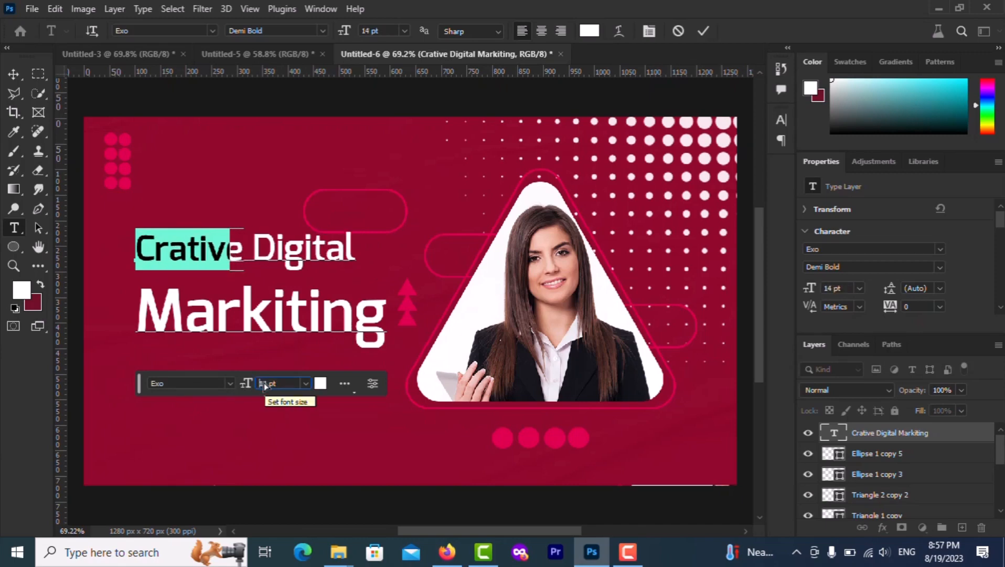
{"action": "scroll", "coordinate": [265, 385], "scroll_direction": "down", "scroll_amount": 2}
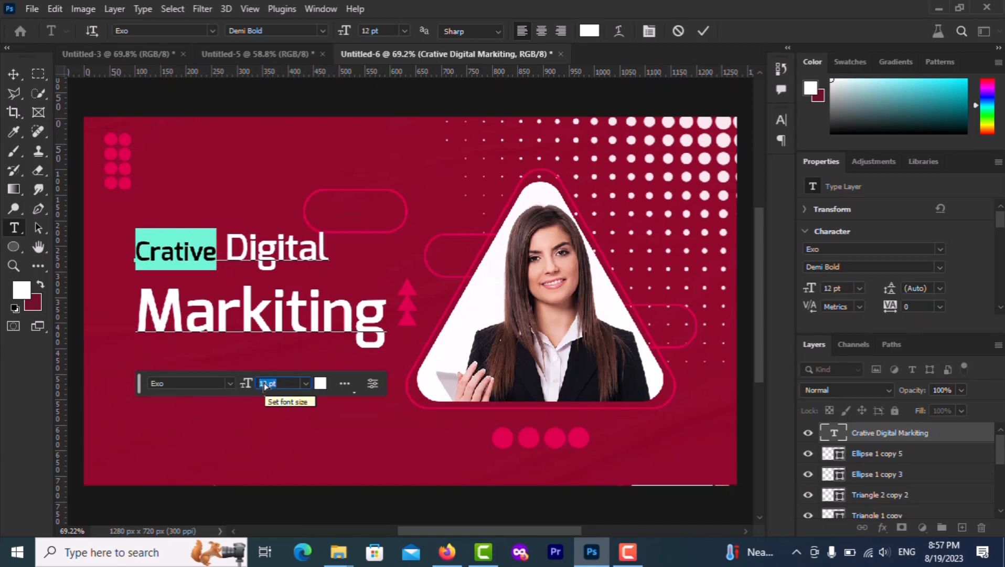
{"action": "left_click", "coordinate": [320, 383]}
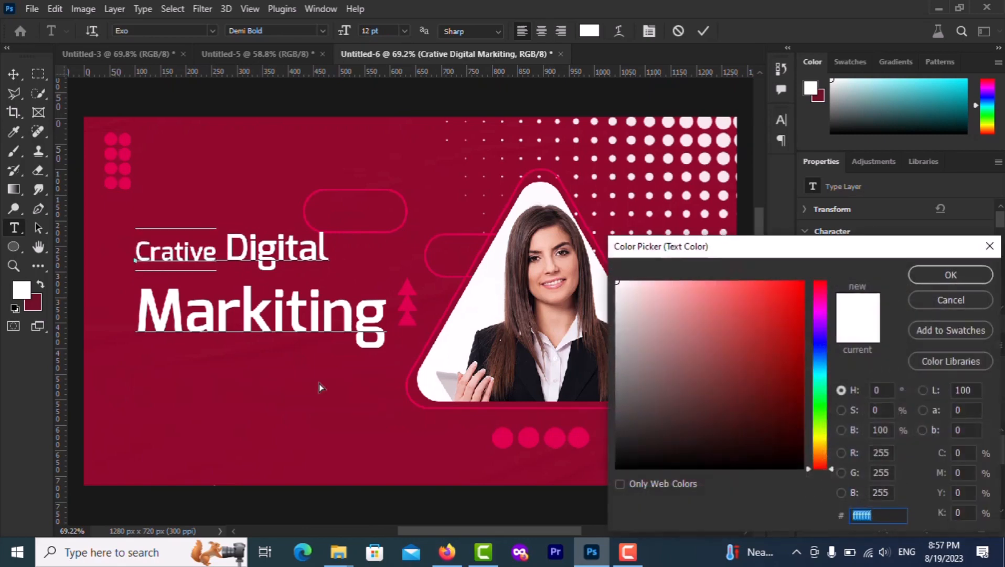
{"action": "left_click", "coordinate": [822, 442]}
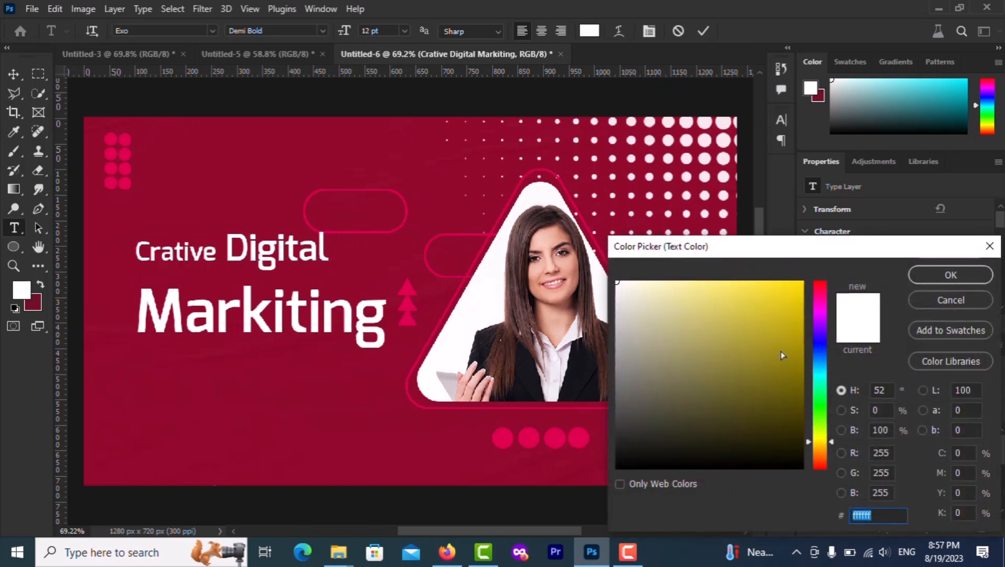
{"action": "left_click_drag", "start_coordinate": [781, 355], "coordinate": [808, 270]}
{"action": "left_click", "coordinate": [924, 271]}
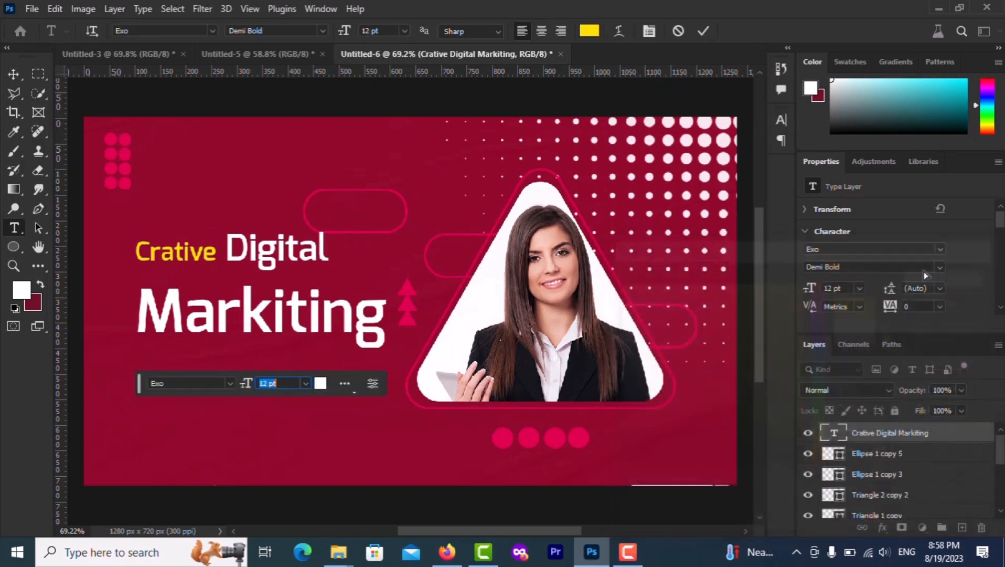
{"action": "left_click", "coordinate": [697, 32]}
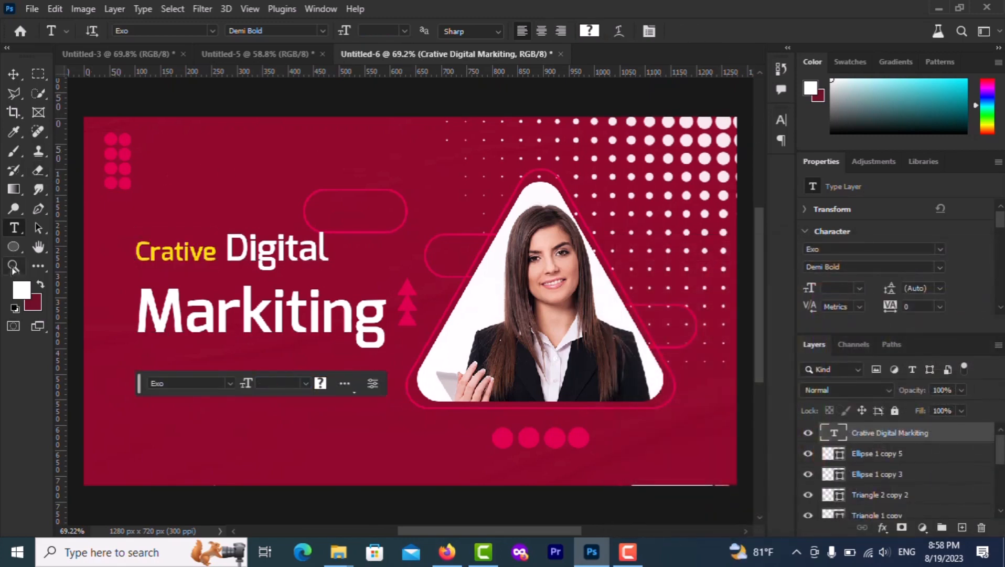
{"action": "left_click", "coordinate": [13, 248]}
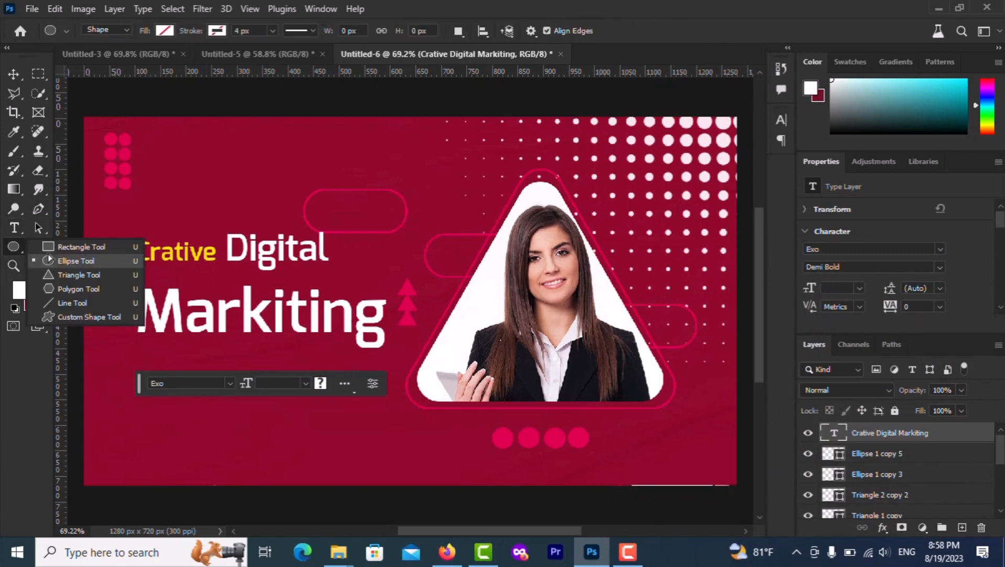
Draw a rectangle below the headline and round its corners into a pill shape
{"action": "left_click", "coordinate": [79, 246]}
{"action": "left_click_drag", "start_coordinate": [143, 363], "coordinate": [324, 389]}
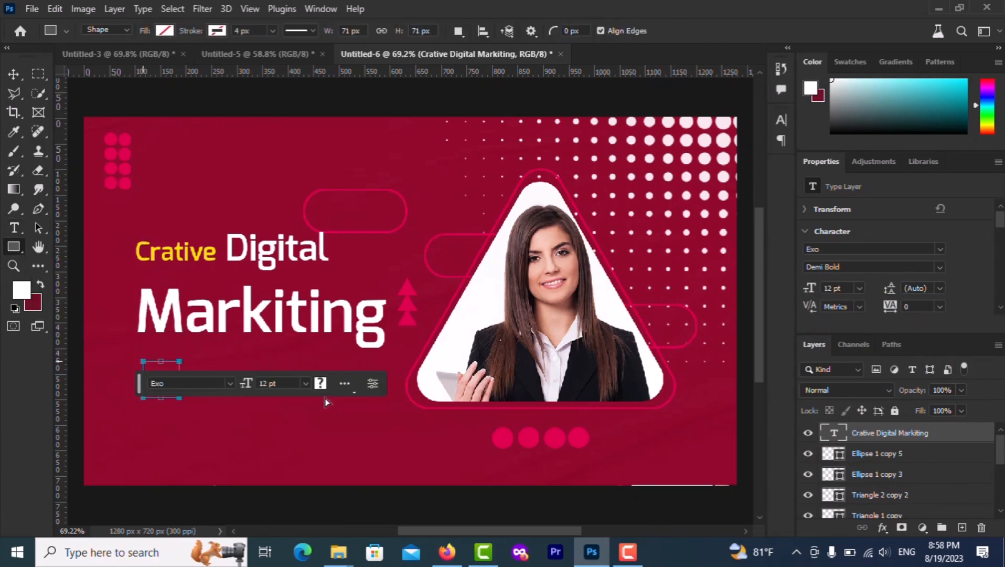
{"action": "key", "text": "ctrl+z"}
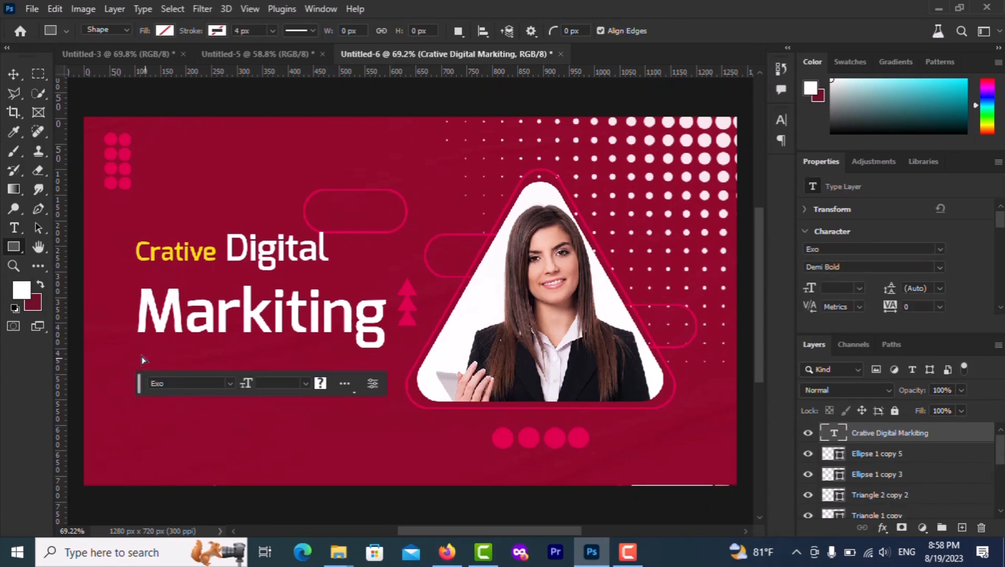
{"action": "left_click_drag", "start_coordinate": [142, 355], "coordinate": [278, 399]}
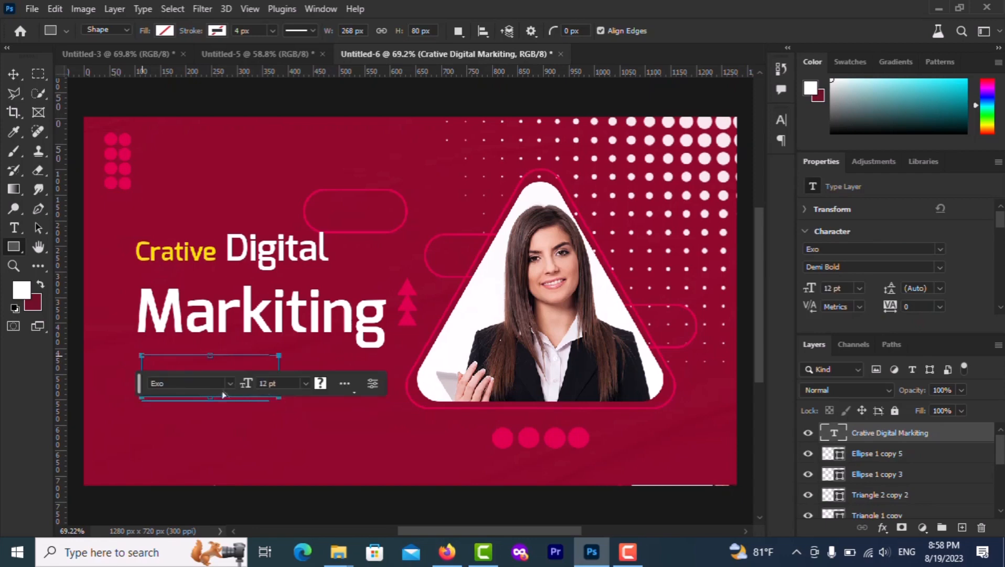
{"action": "scroll", "coordinate": [165, 371], "scroll_direction": "up", "scroll_amount": 5}
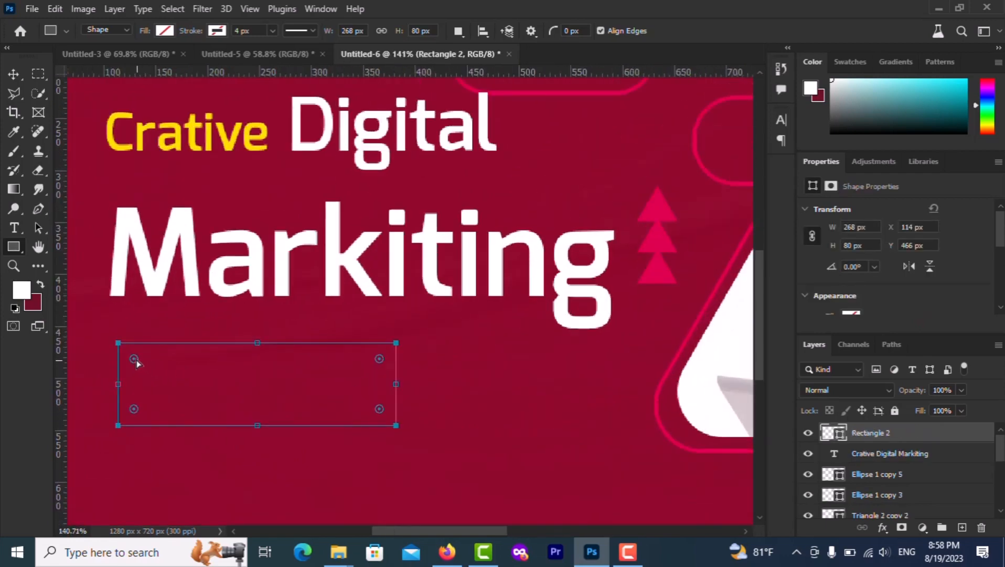
{"action": "left_click_drag", "start_coordinate": [135, 359], "coordinate": [147, 372]}
Fill the rounded rectangle white and shift it left under the headline
{"action": "left_click", "coordinate": [164, 31]}
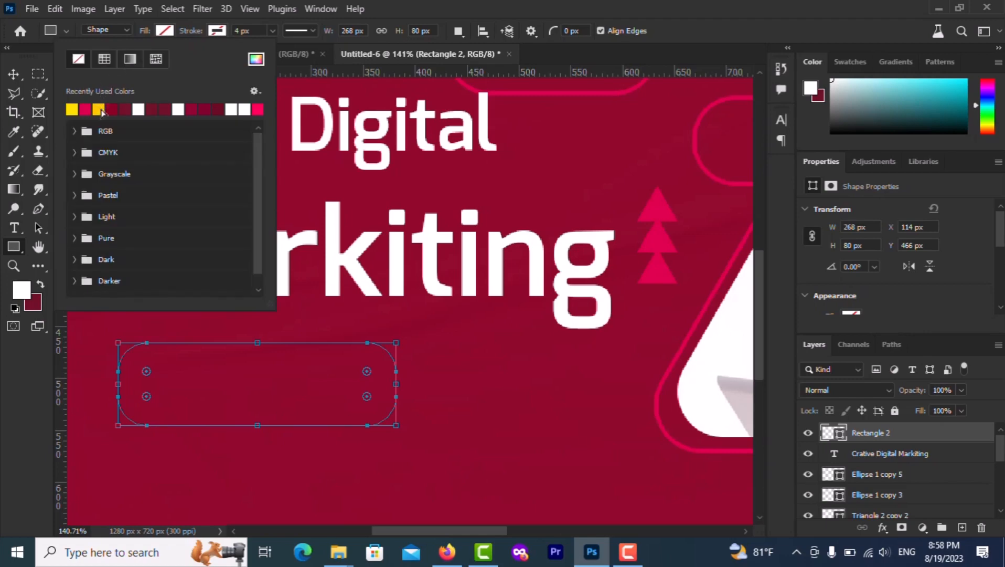
{"action": "left_click", "coordinate": [138, 109]}
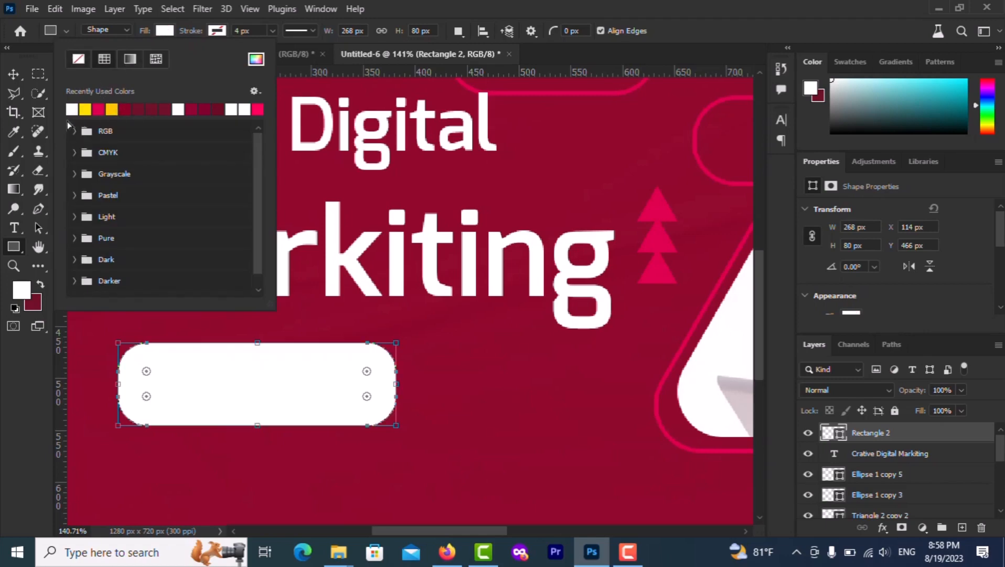
{"action": "left_click", "coordinate": [17, 76]}
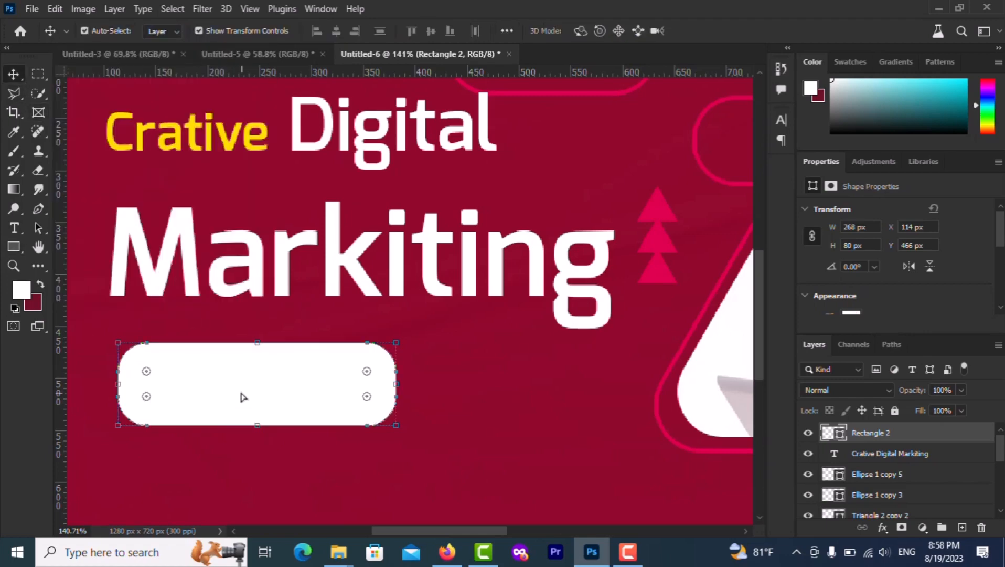
{"action": "left_click_drag", "start_coordinate": [244, 397], "coordinate": [215, 396]}
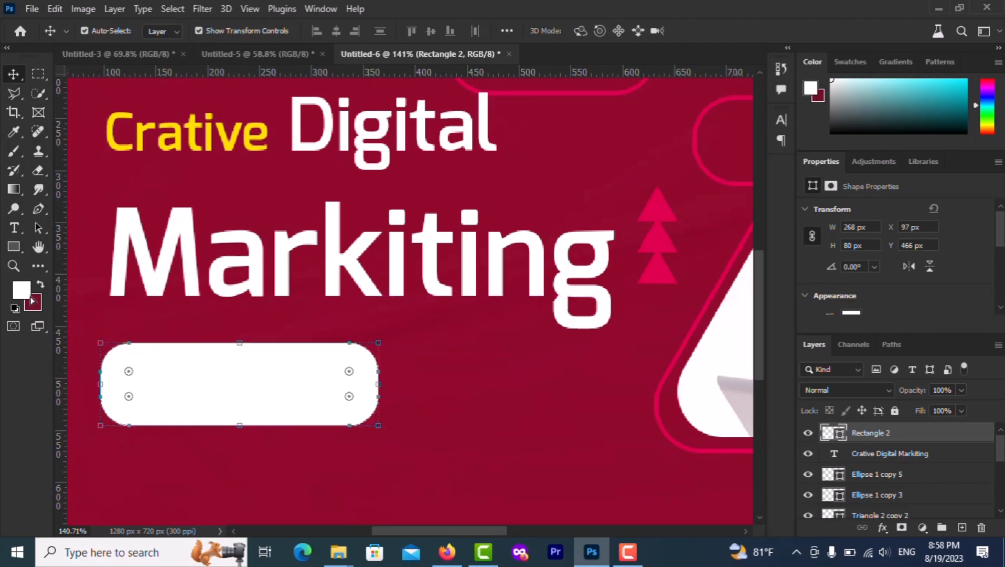
{"action": "left_click", "coordinate": [13, 227]}
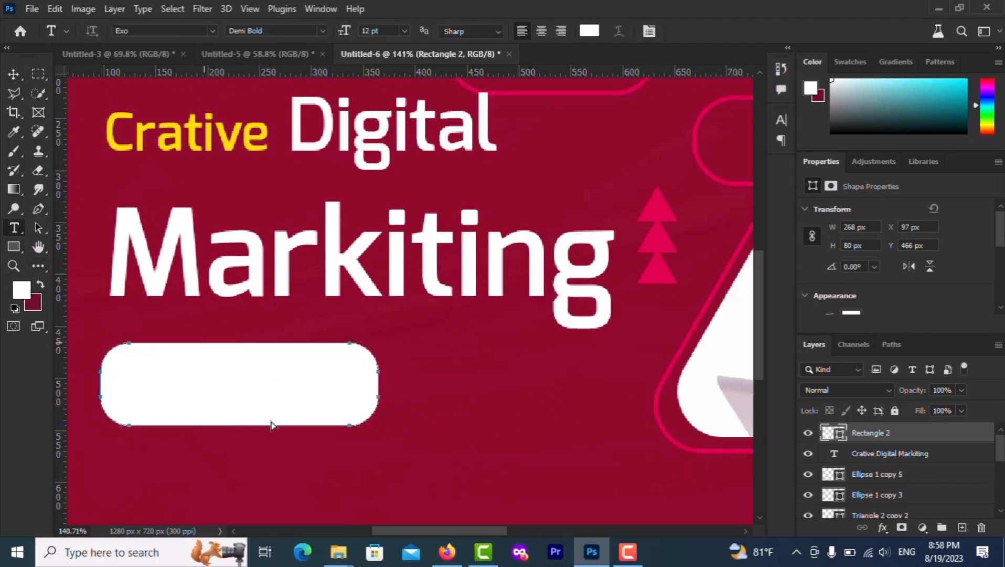
Type 'Contact Us' as a new text layer below the rectangle
{"action": "left_click", "coordinate": [277, 475]}
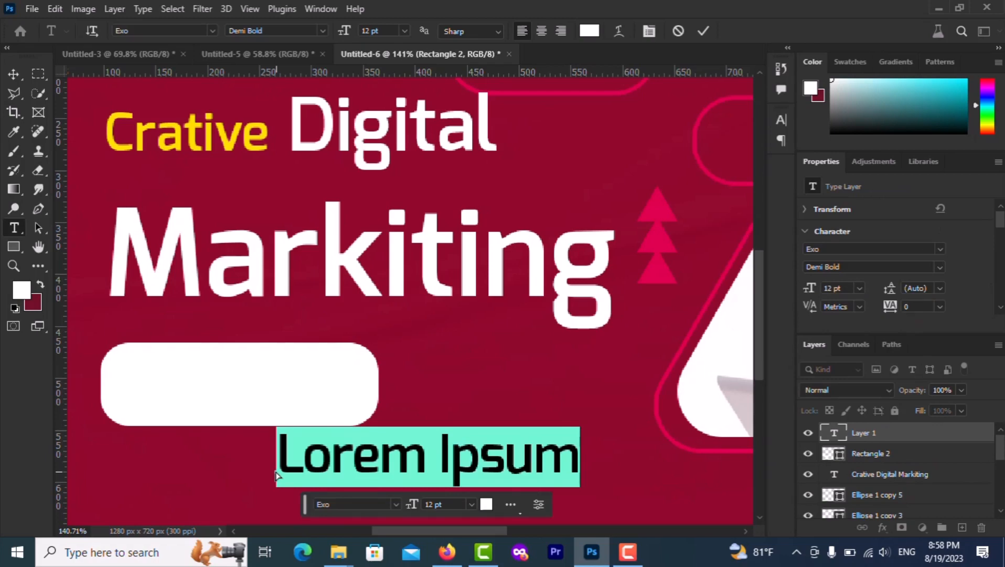
{"action": "type", "text": "Cnta"}
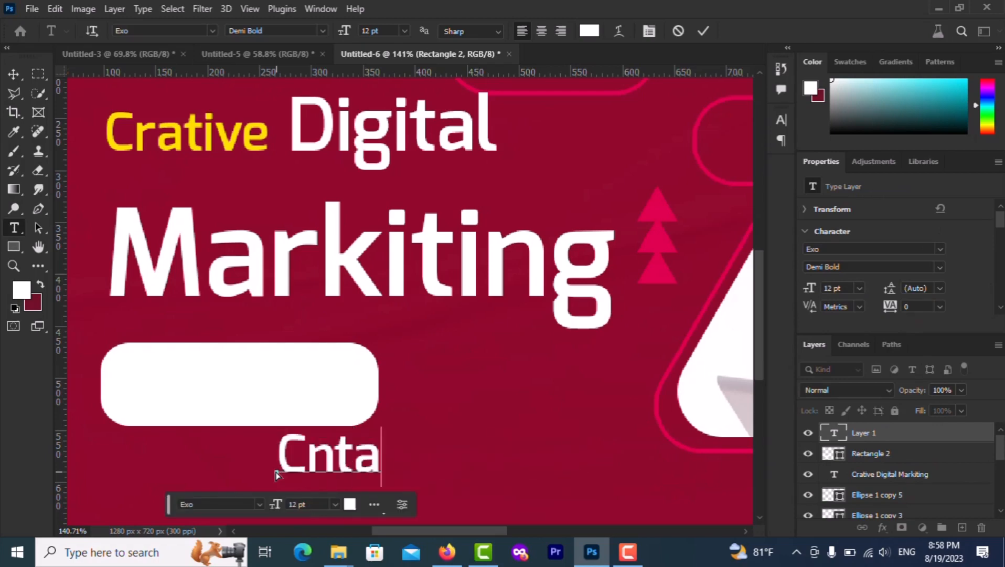
{"action": "key", "text": "BackSpace"}
{"action": "key", "text": "BackSpace"}
{"action": "key", "text": "BackSpace"}
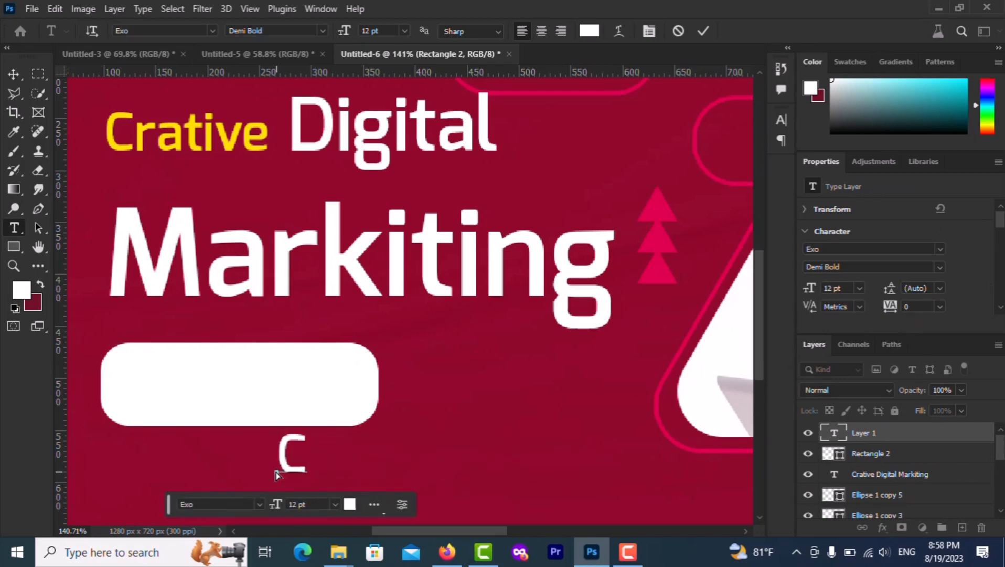
{"action": "type", "text": "ontac"}
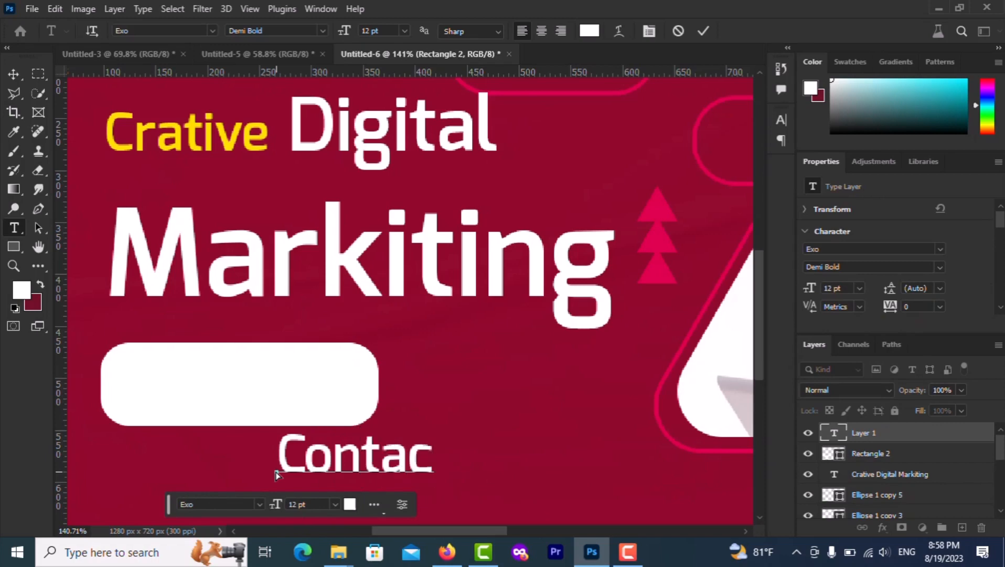
{"action": "type", "text": "t Us"}
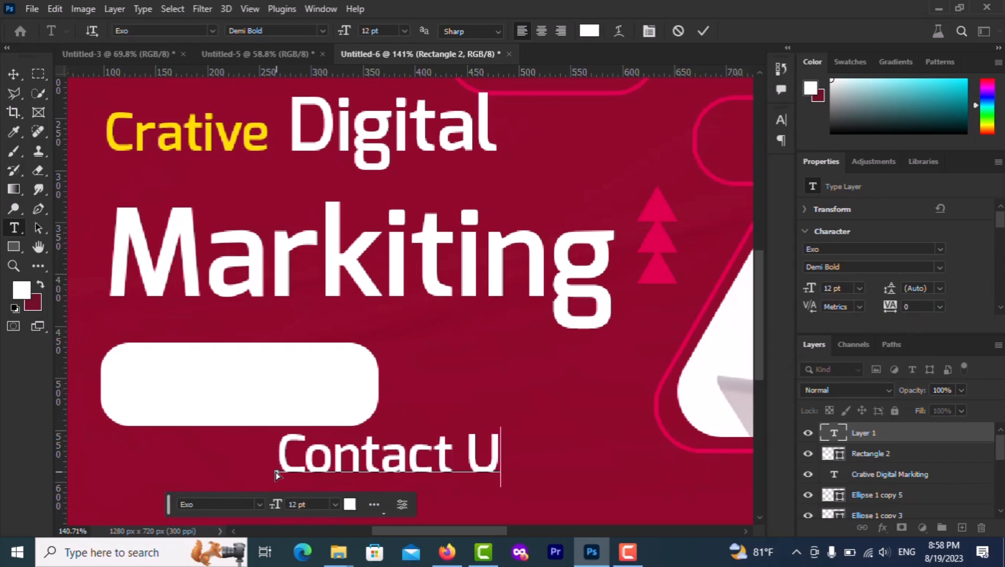
Color the 'Contact Us' text black and move it onto the white rectangle
{"action": "triple_click", "coordinate": [357, 461]}
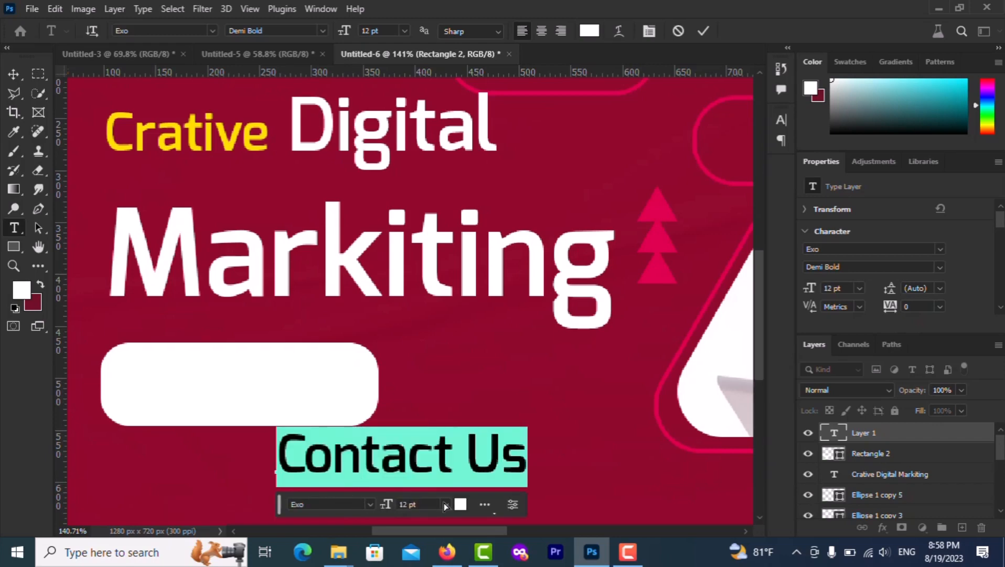
{"action": "left_click", "coordinate": [460, 503]}
{"action": "left_click_drag", "start_coordinate": [656, 399], "coordinate": [642, 467]}
{"action": "left_click", "coordinate": [944, 275]}
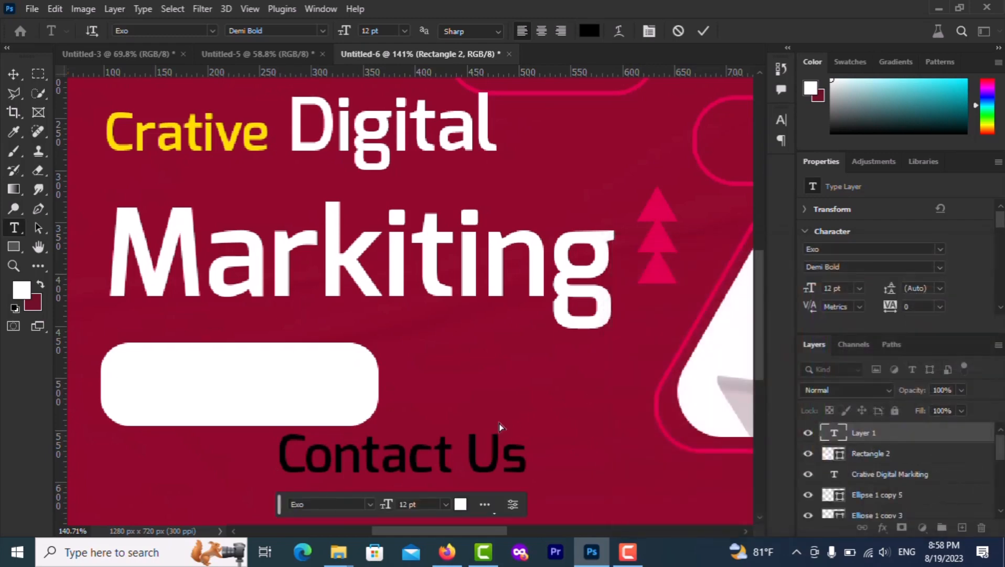
{"action": "left_click", "coordinate": [14, 74]}
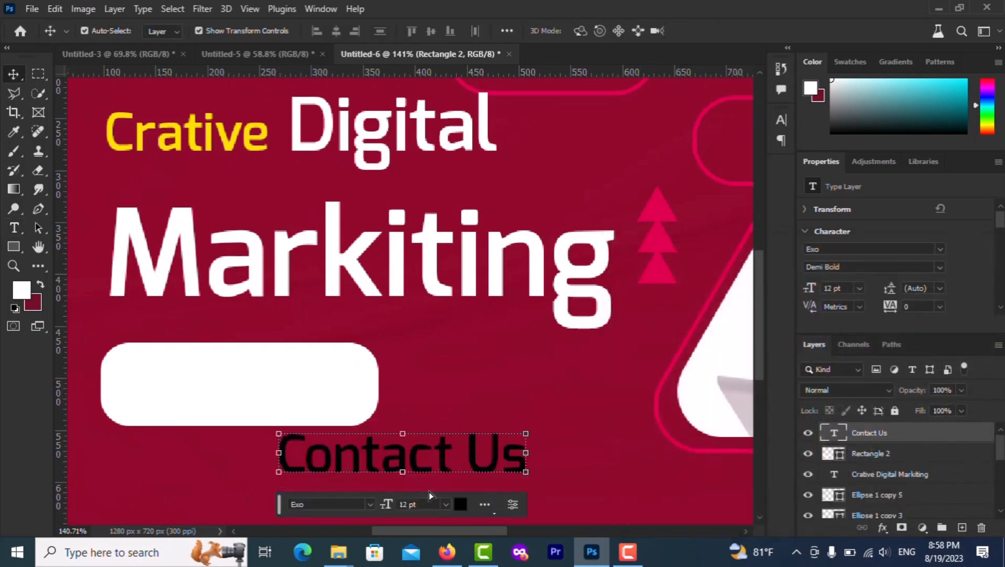
{"action": "left_click_drag", "start_coordinate": [368, 454], "coordinate": [207, 391]}
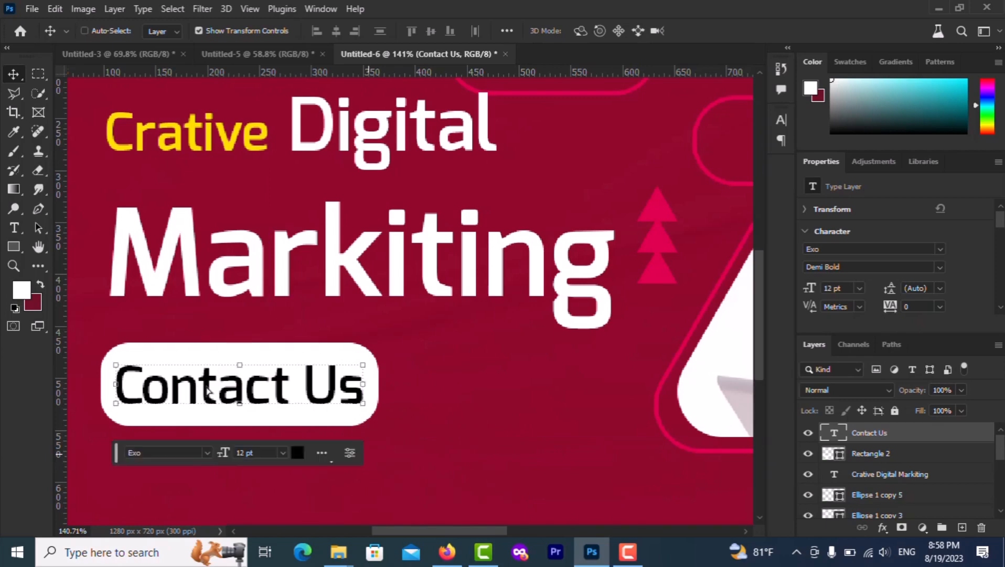
{"action": "key", "text": "ctrl+0"}
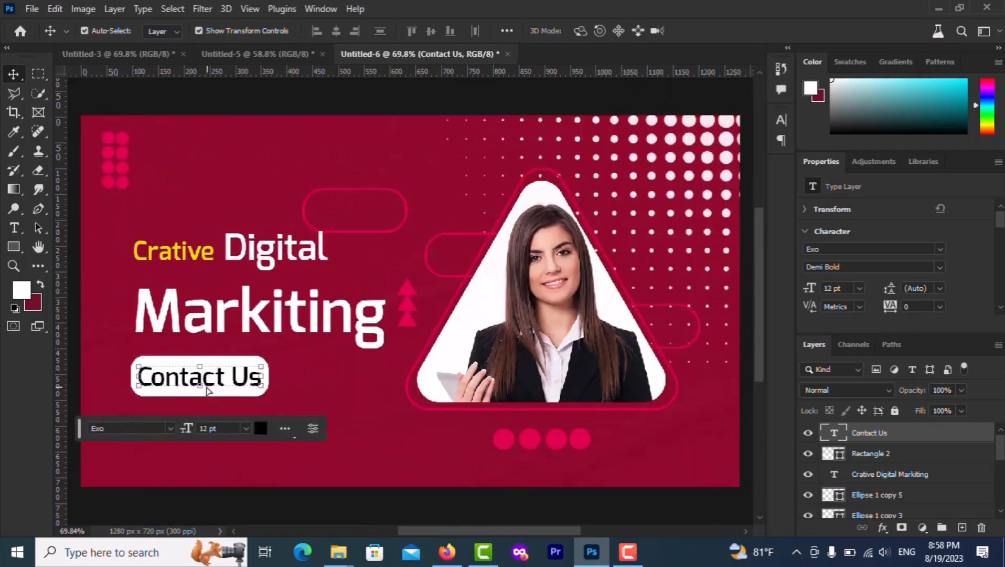
Scale the 'Contact Us' text down with Free Transform
{"action": "scroll", "coordinate": [207, 391], "scroll_direction": "up", "scroll_amount": 5}
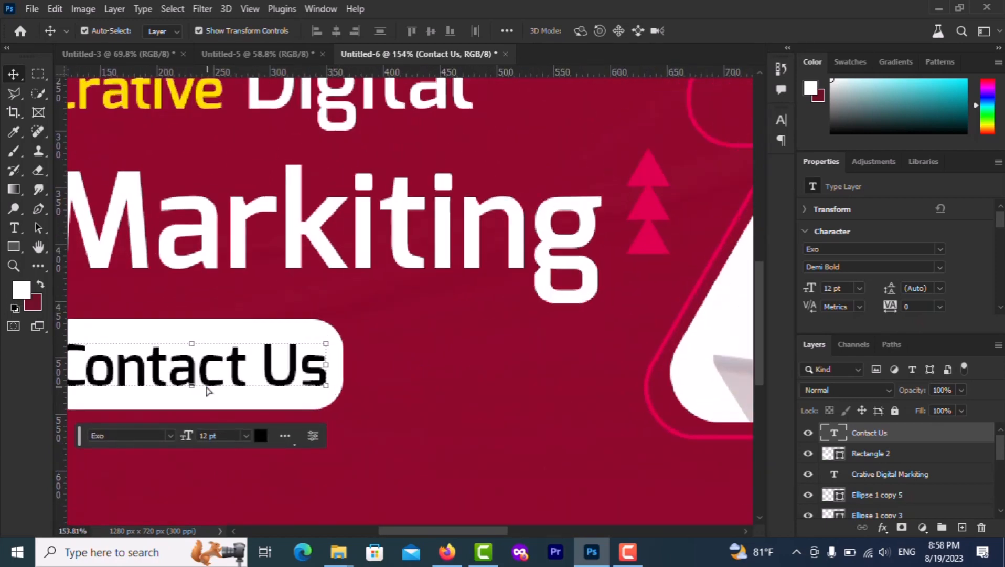
{"action": "key", "text": "ctrl+t"}
{"action": "left_click_drag", "start_coordinate": [326, 343], "coordinate": [244, 373]}
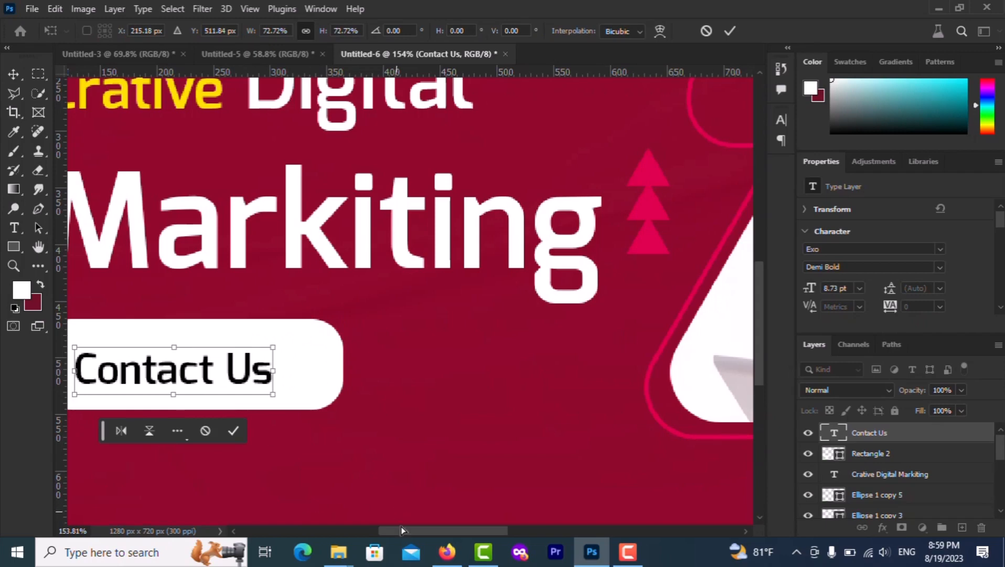
{"action": "left_click_drag", "start_coordinate": [381, 529], "coordinate": [359, 528]}
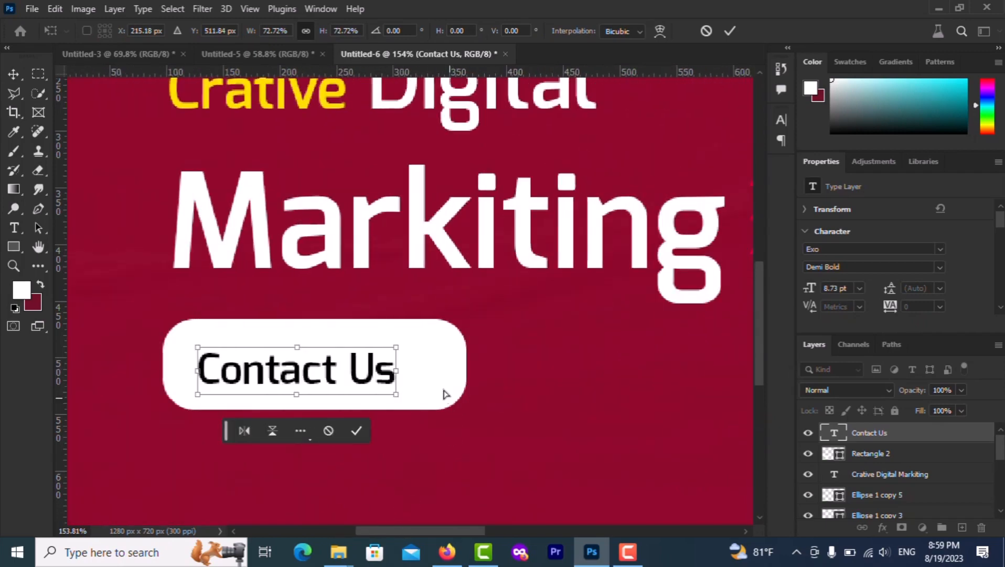
{"action": "left_click", "coordinate": [357, 431]}
Shrink the white pill to about 203 x 61 px and center it behind the text
{"action": "left_click", "coordinate": [447, 361]}
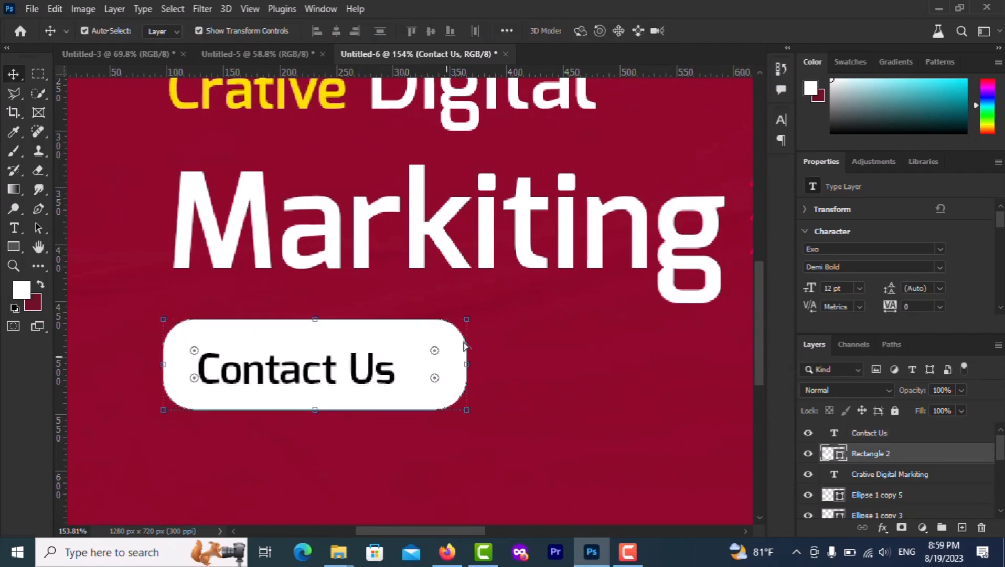
{"action": "left_click_drag", "start_coordinate": [466, 321], "coordinate": [391, 340]}
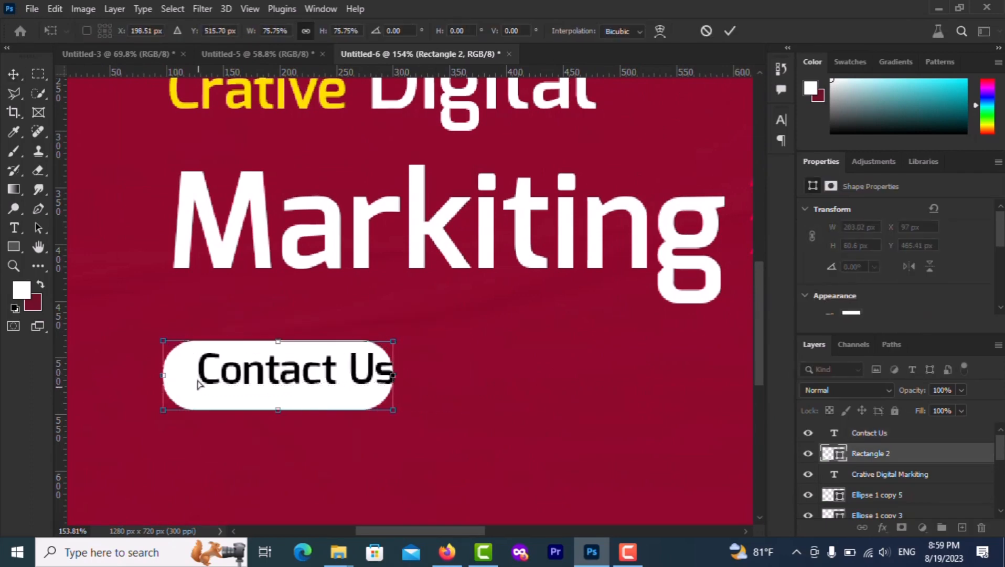
{"action": "left_click_drag", "start_coordinate": [198, 386], "coordinate": [213, 387]}
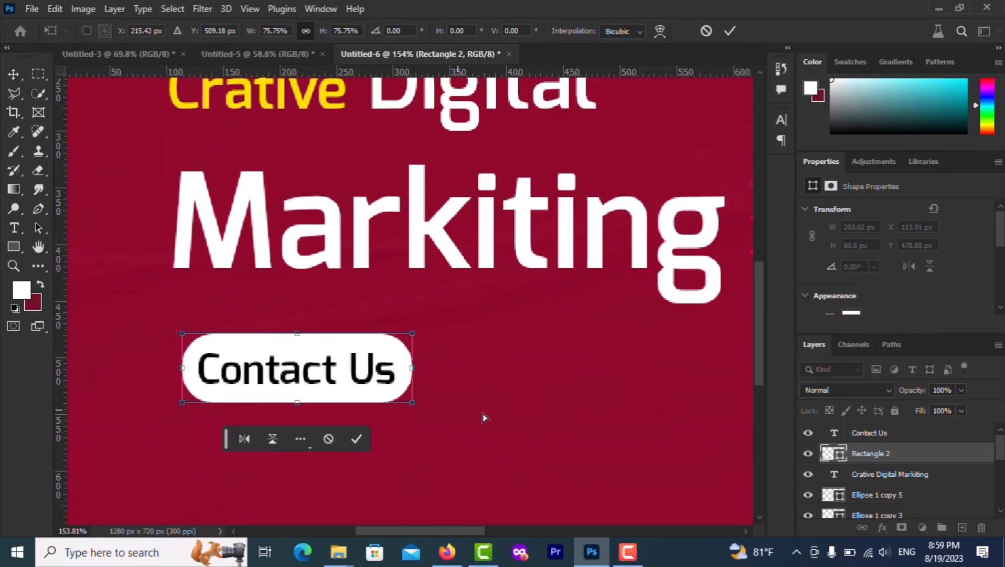
{"action": "left_click", "coordinate": [356, 439]}
Import telephone.png from the digital markiting folder and scale it to a small icon
{"action": "key", "text": "ctrl+0"}
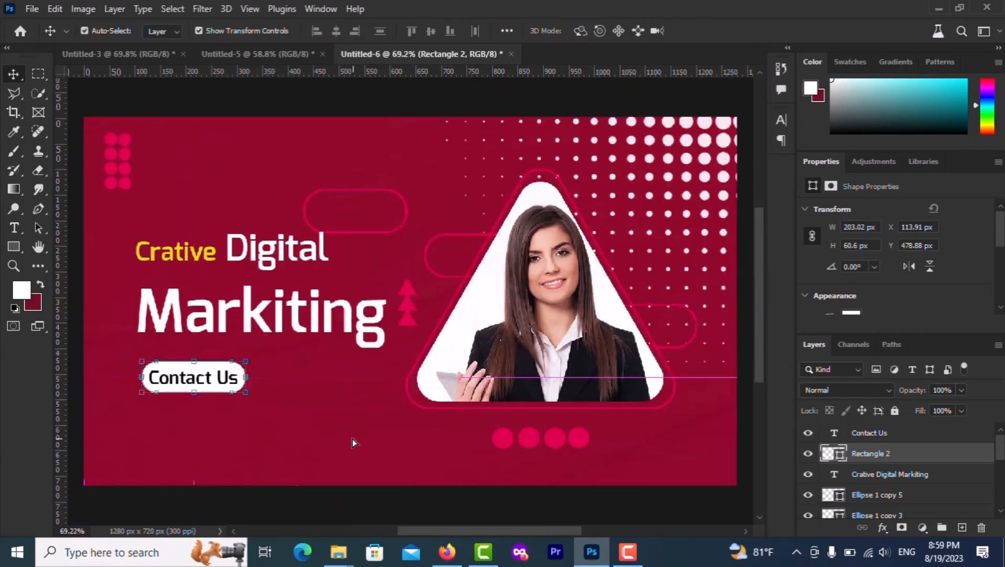
{"action": "left_click", "coordinate": [352, 442]}
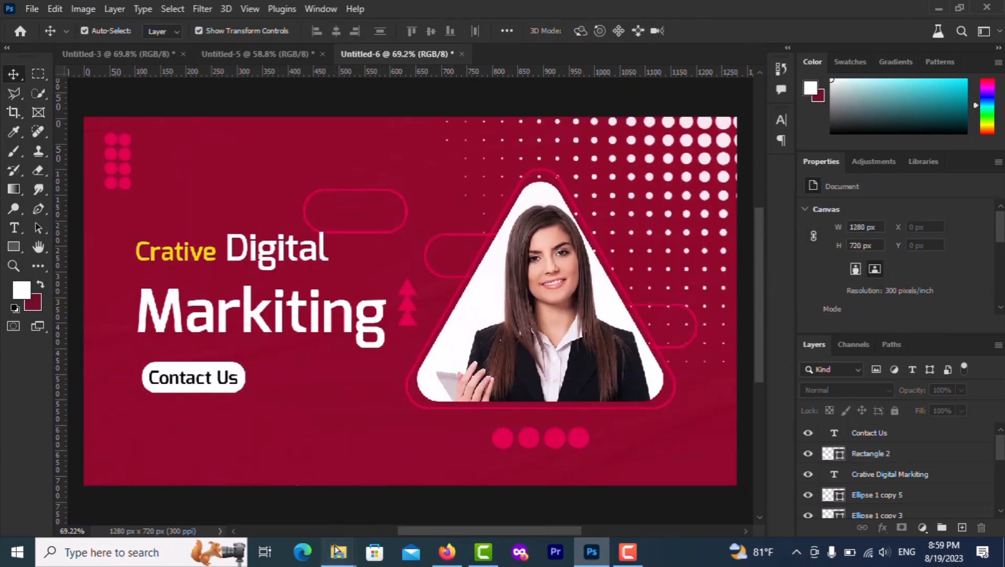
{"action": "mouse_move", "coordinate": [338, 550]}
{"action": "left_click", "coordinate": [292, 482]}
{"action": "left_click_drag", "start_coordinate": [404, 111], "coordinate": [289, 409]}
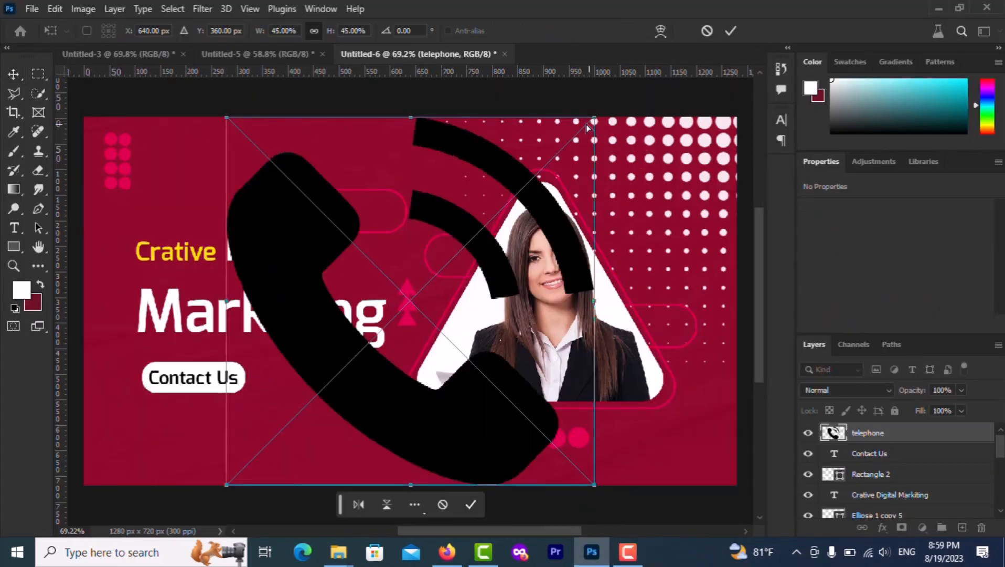
{"action": "left_click_drag", "start_coordinate": [588, 116], "coordinate": [228, 442]}
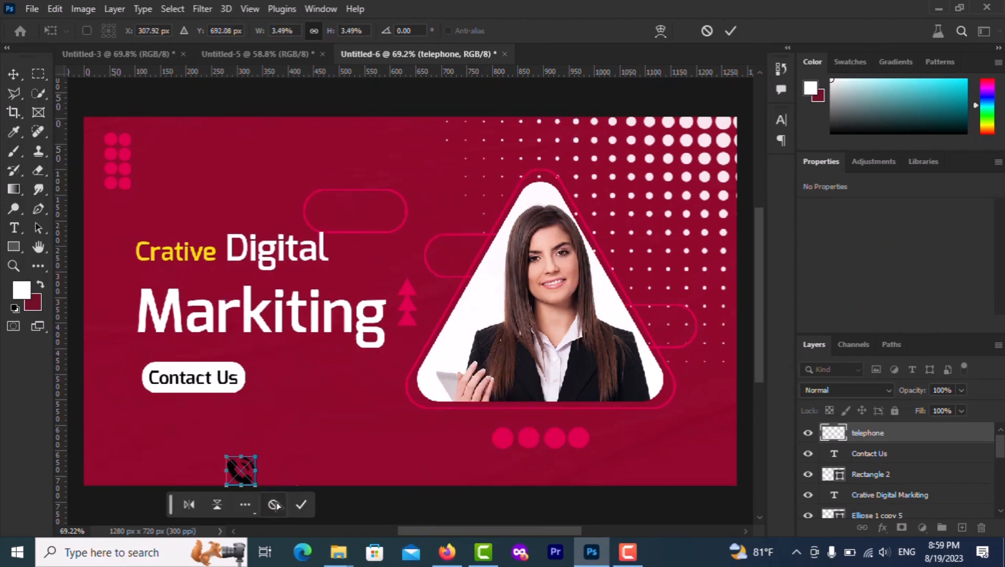
{"action": "left_click", "coordinate": [301, 505]}
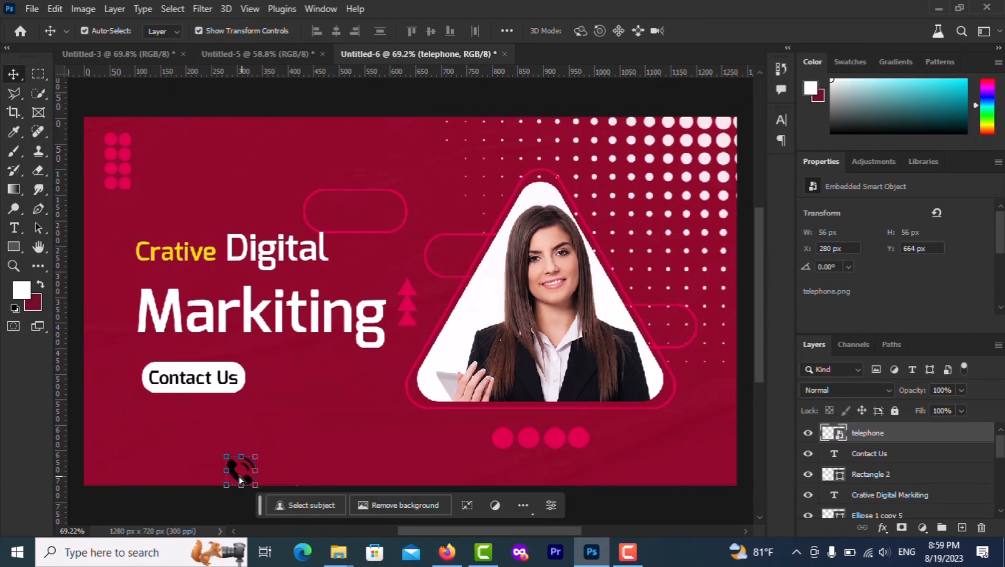
Place the phone icon below the Contact Us button and give it a white Color Overlay
{"action": "left_click_drag", "start_coordinate": [234, 466], "coordinate": [142, 449]}
{"action": "scroll", "coordinate": [142, 448], "scroll_direction": "up", "scroll_amount": 3}
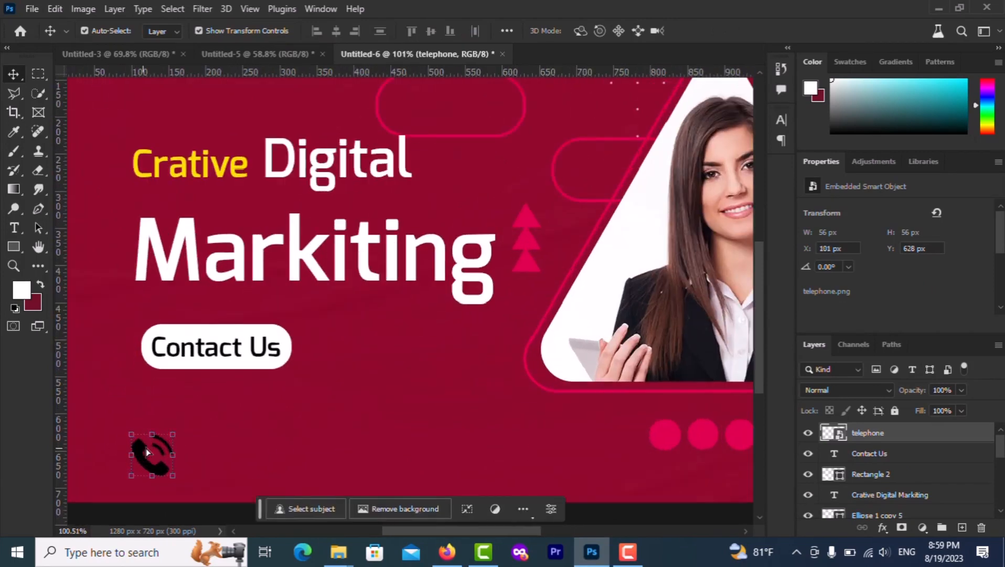
{"action": "left_click", "coordinate": [884, 528]}
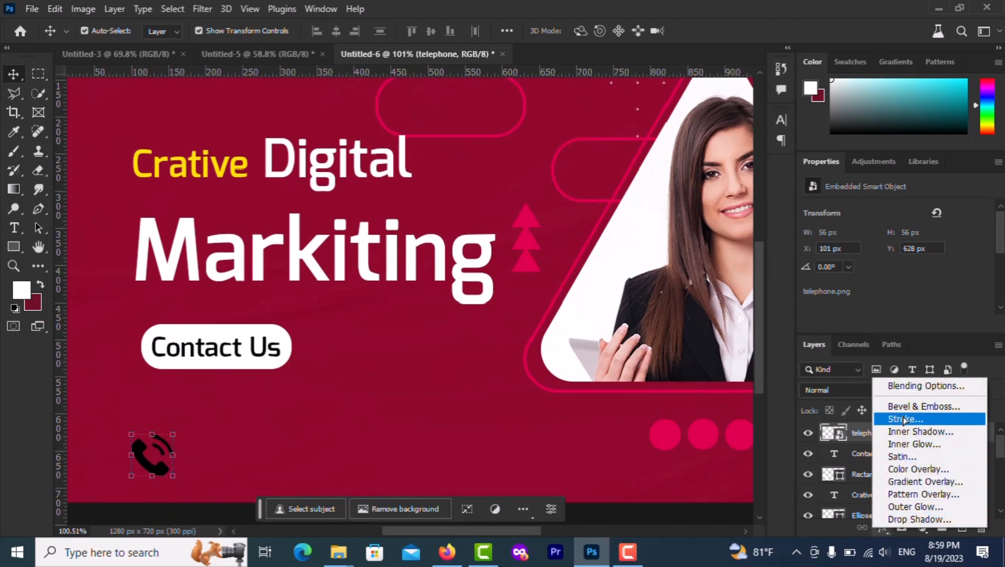
{"action": "left_click", "coordinate": [906, 470]}
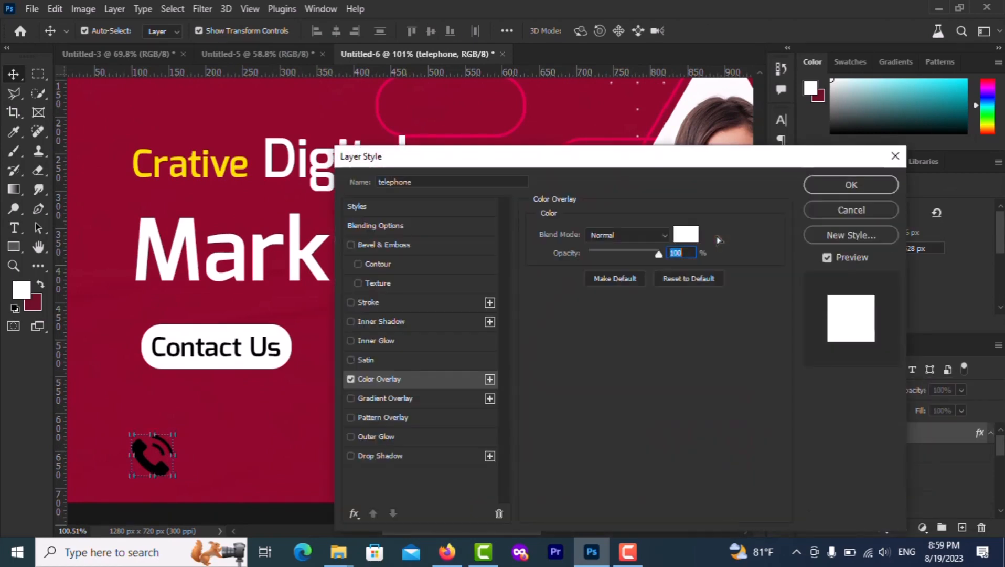
{"action": "left_click", "coordinate": [838, 187]}
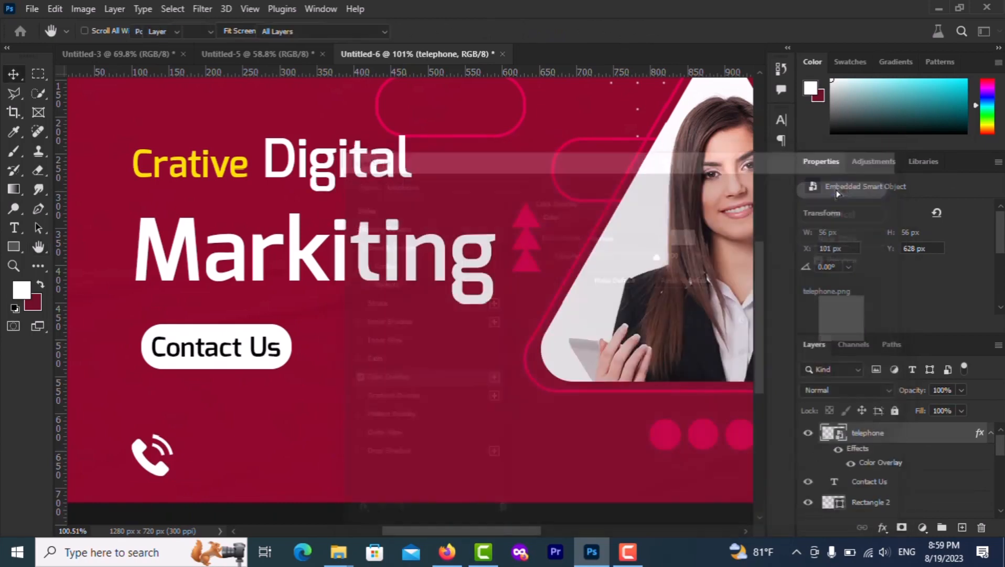
Add a text line beside the phone icon containing the contact phone number
{"action": "left_click", "coordinate": [13, 227]}
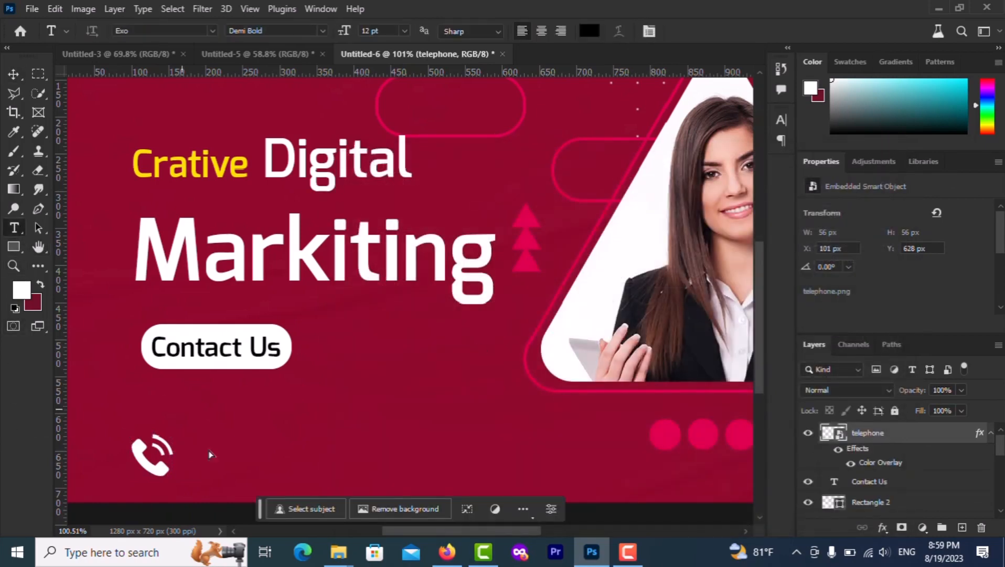
{"action": "left_click", "coordinate": [200, 467]}
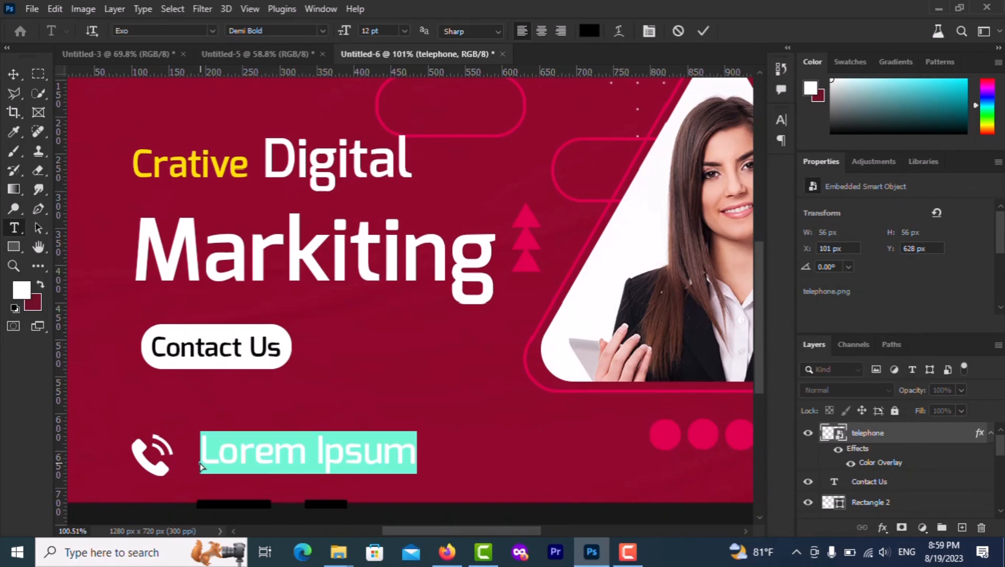
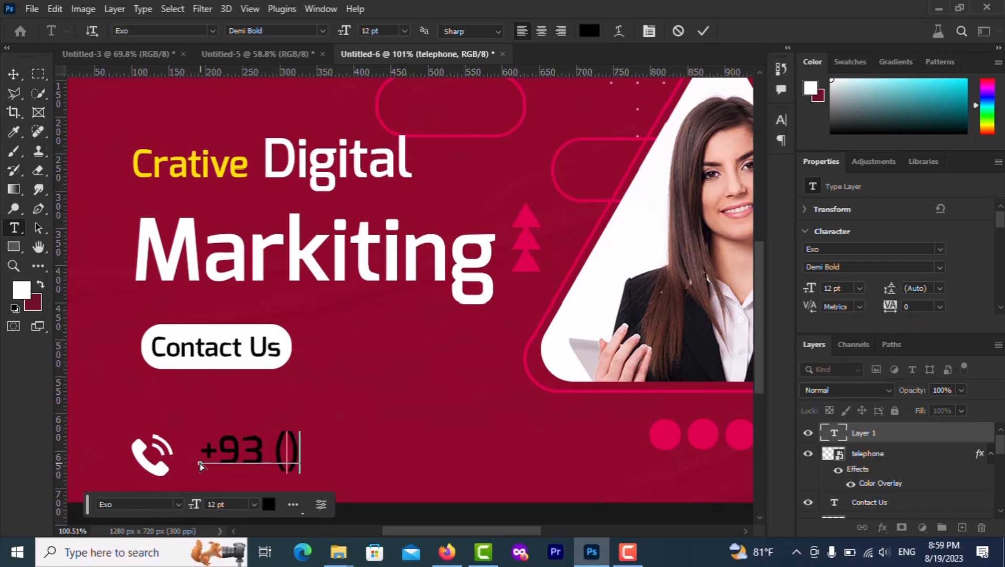
{"action": "key", "text": "Left"}
{"action": "key", "text": "Right"}
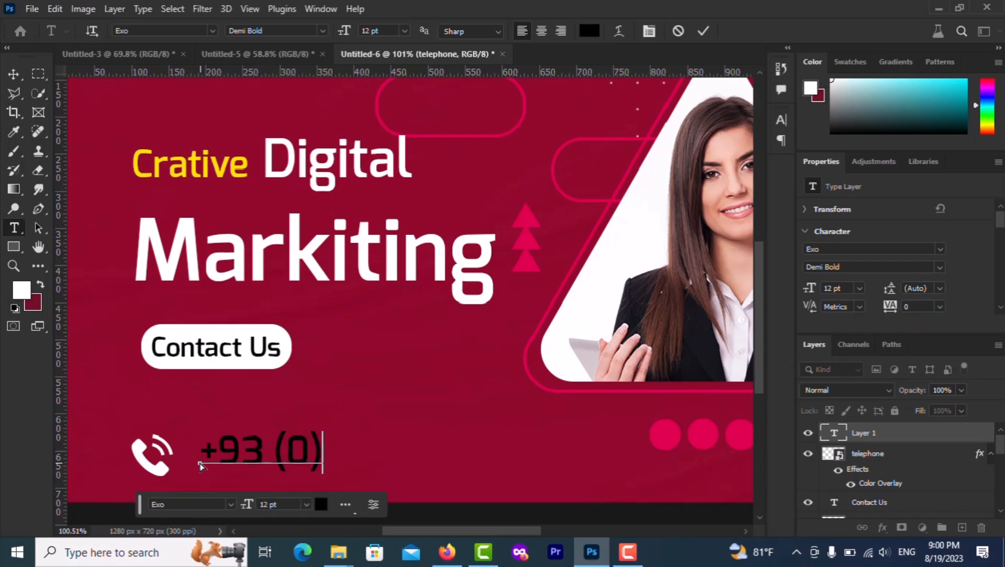
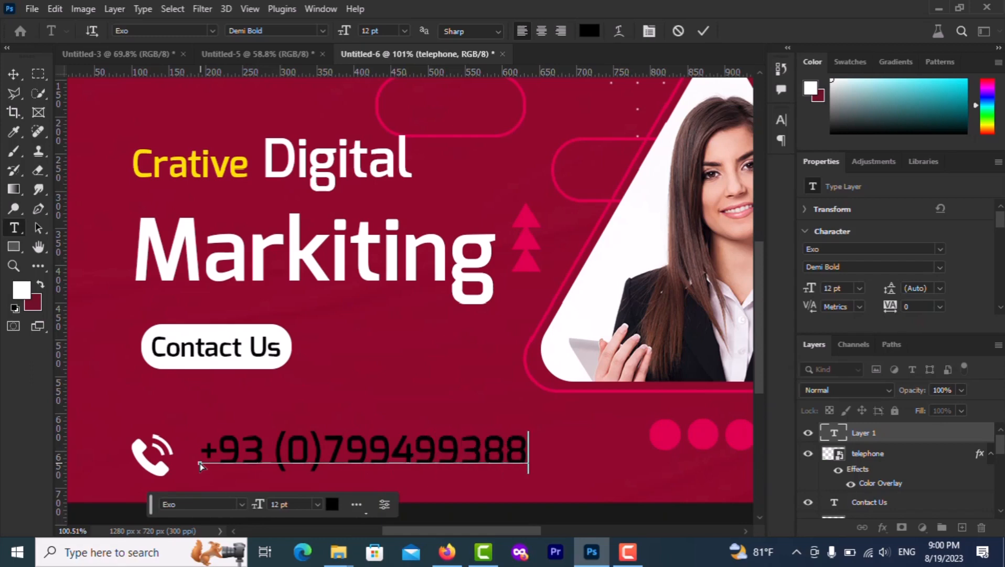
Make the phone number text white and reduce it to 8 pt
{"action": "triple_click", "coordinate": [298, 459]}
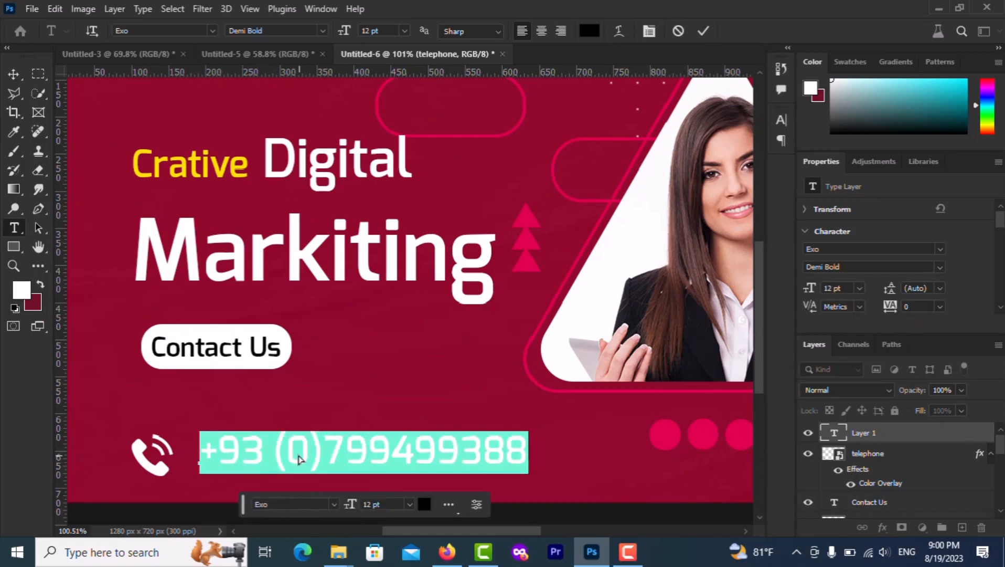
{"action": "left_click", "coordinate": [419, 505]}
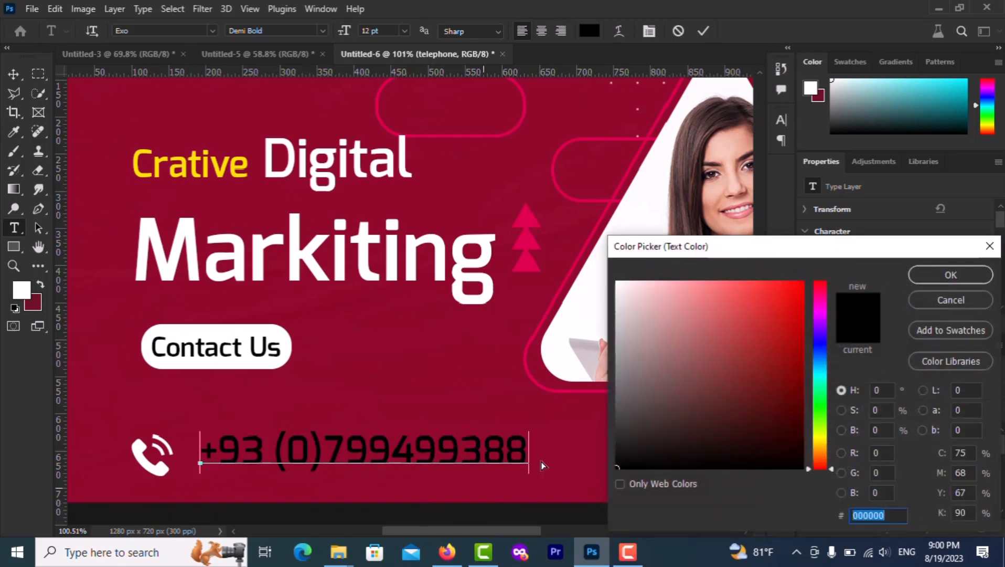
{"action": "left_click_drag", "start_coordinate": [654, 349], "coordinate": [618, 282]}
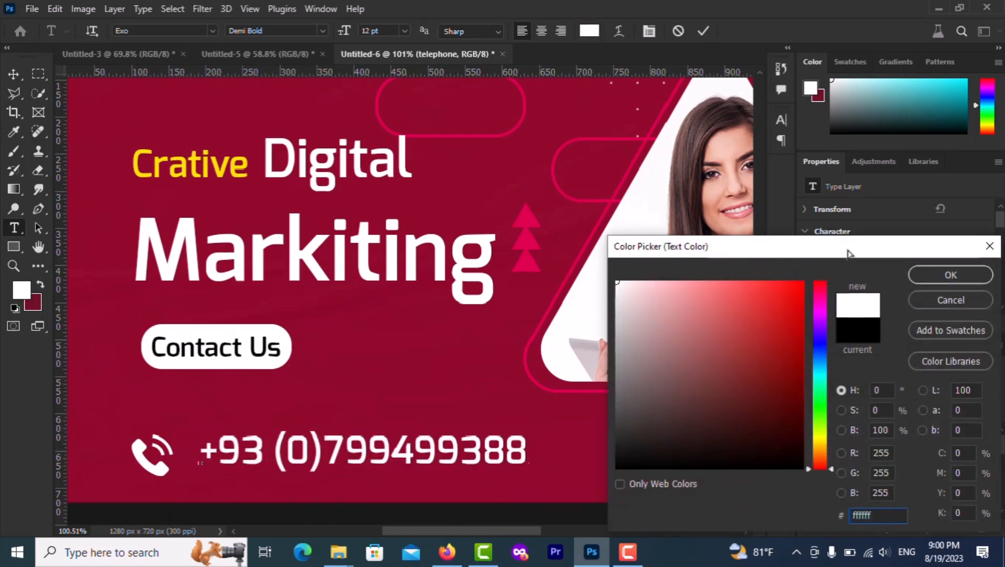
{"action": "left_click", "coordinate": [917, 275]}
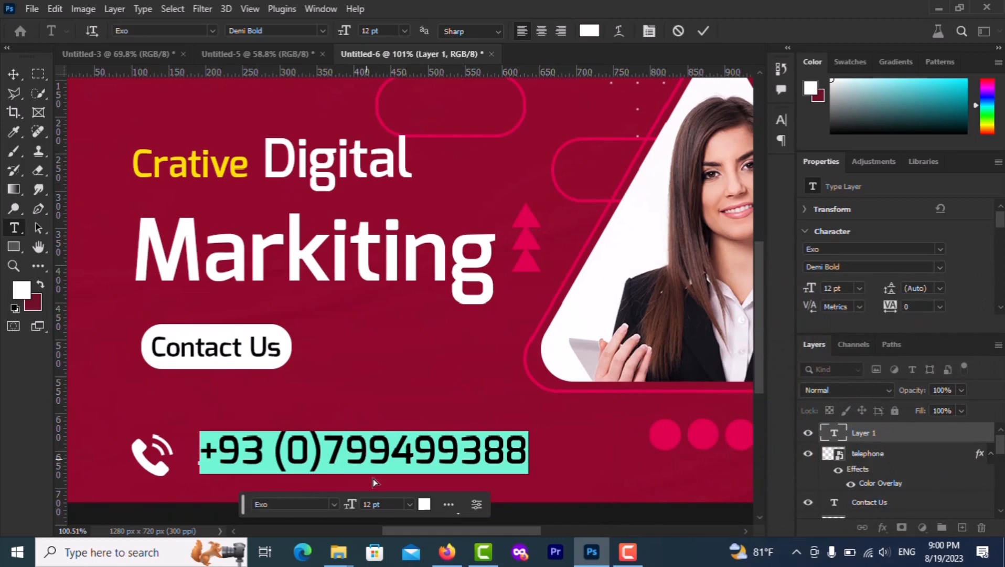
{"action": "key", "text": "Down"}
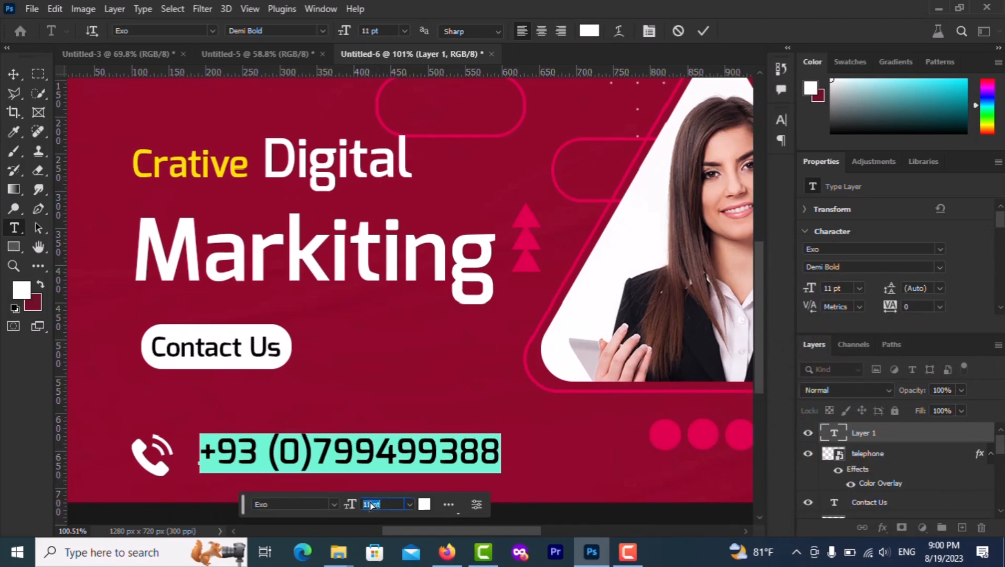
{"action": "key", "text": "Down"}
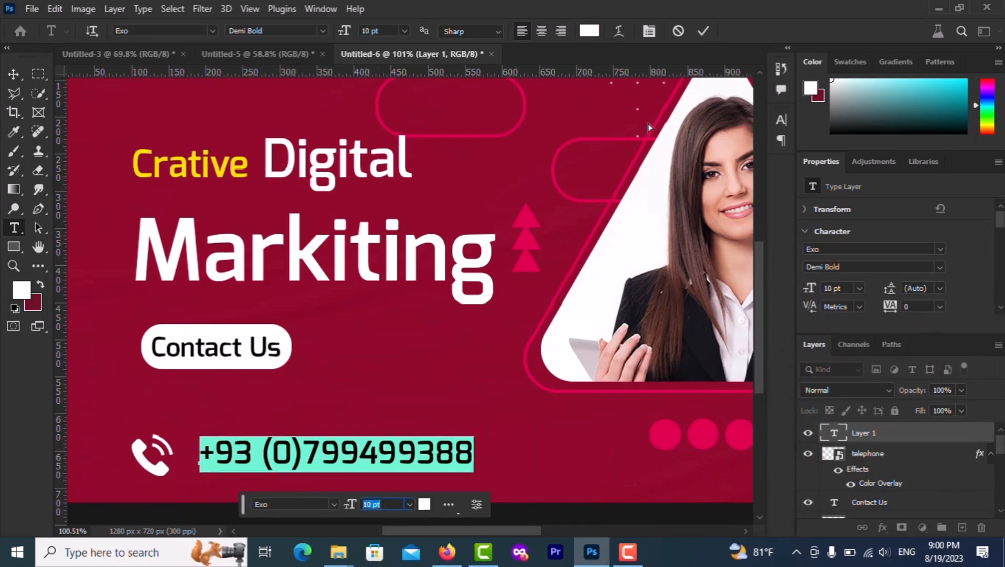
{"action": "key", "text": "Down"}
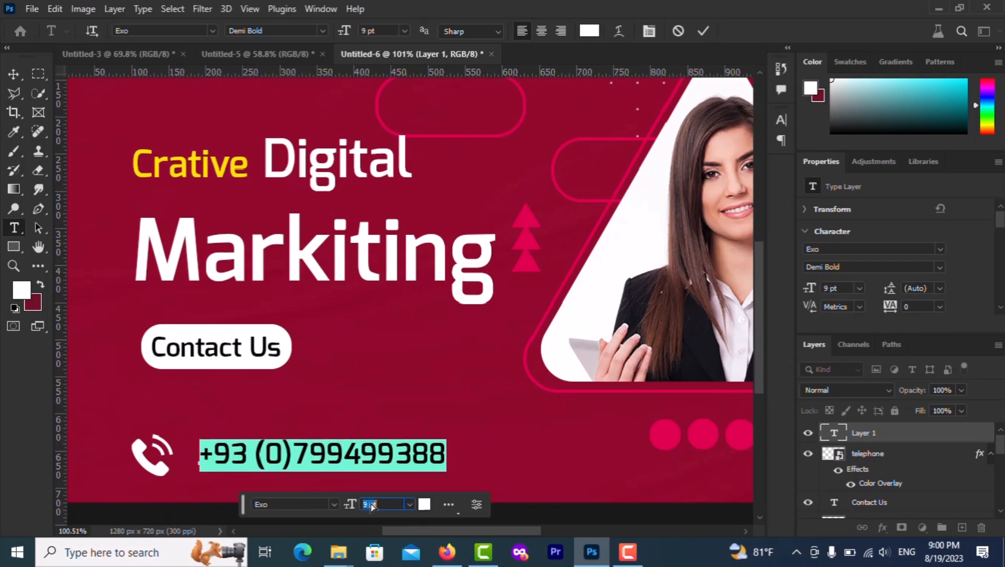
{"action": "key", "text": "Down"}
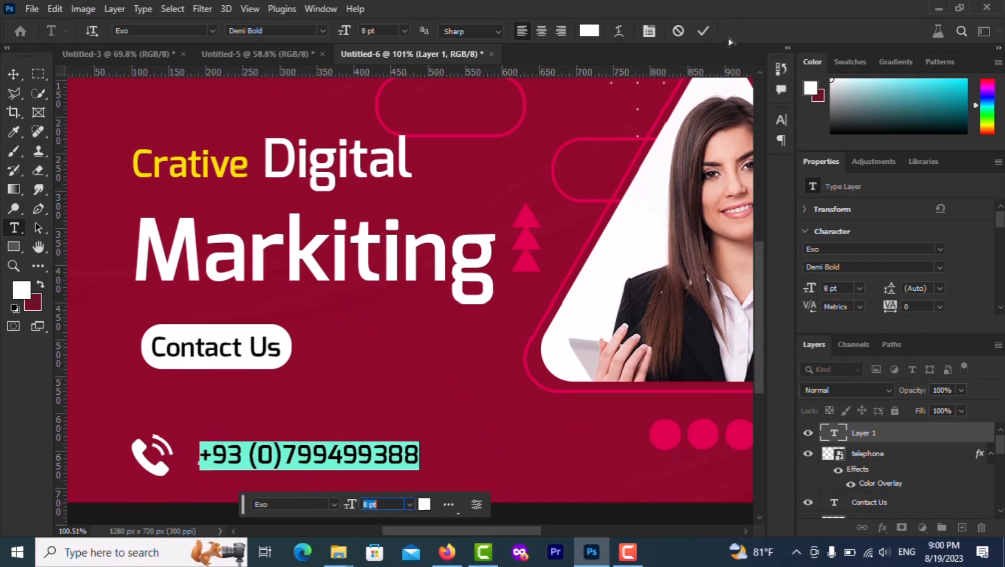
{"action": "left_click", "coordinate": [698, 36]}
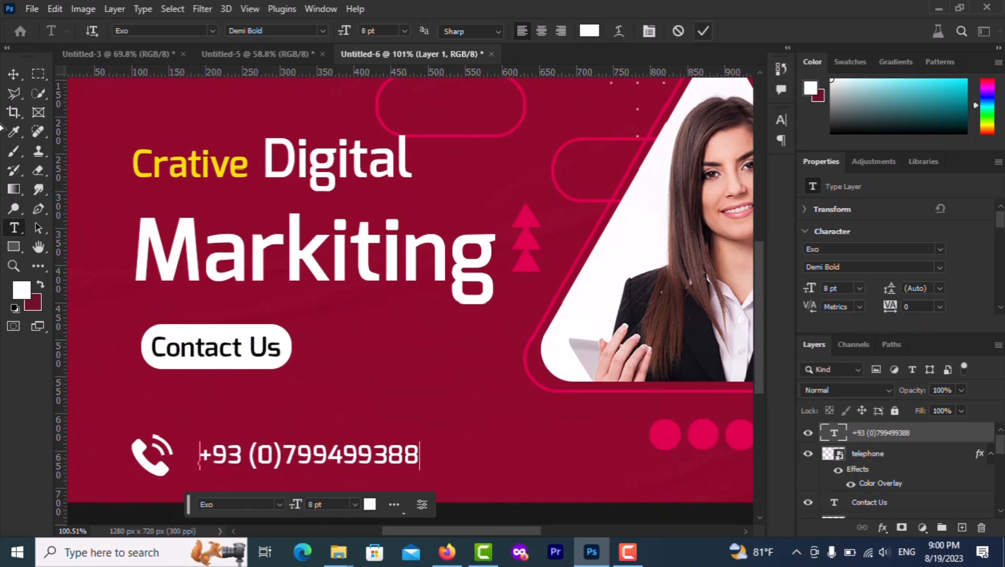
Move the phone number closer to the phone icon and fit the banner in view
{"action": "key", "text": "v"}
{"action": "mouse_move", "coordinate": [252, 462]}
{"action": "left_mouse_down"}
{"action": "mouse_move", "coordinate": [226, 462]}
{"action": "mouse_move", "coordinate": [238, 462]}
{"action": "left_mouse_up"}
{"action": "key", "text": "ctrl+0"}
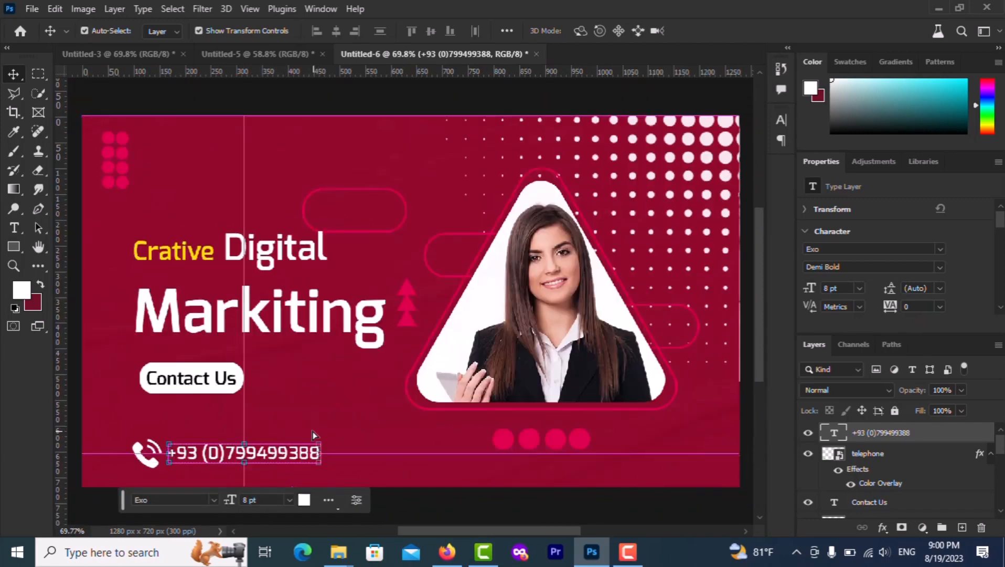
{"action": "left_click", "coordinate": [320, 409]}
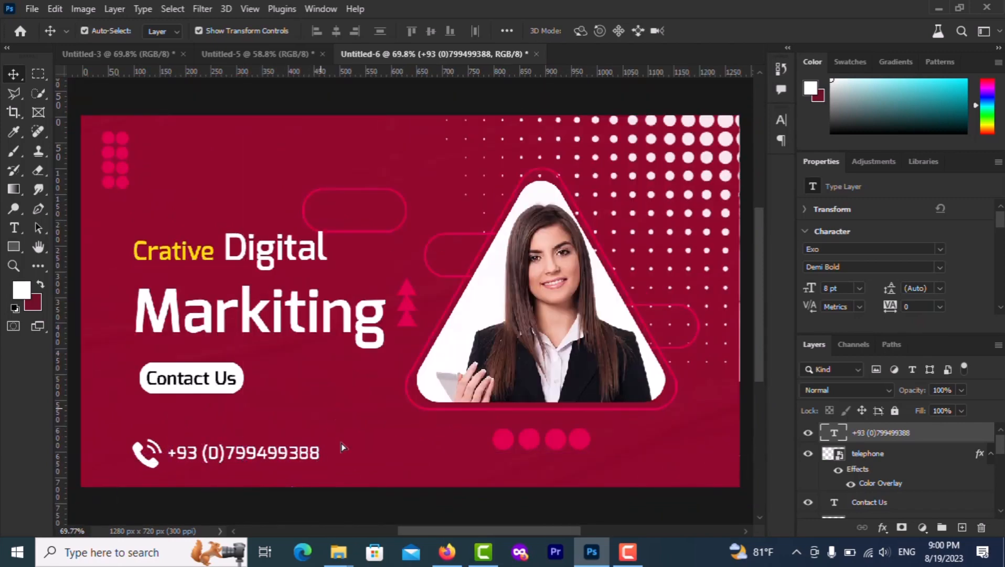
Drag the social icon image from the school folder in File Explorer into Photoshop
{"action": "mouse_move", "coordinate": [339, 551]}
{"action": "left_click", "coordinate": [289, 487]}
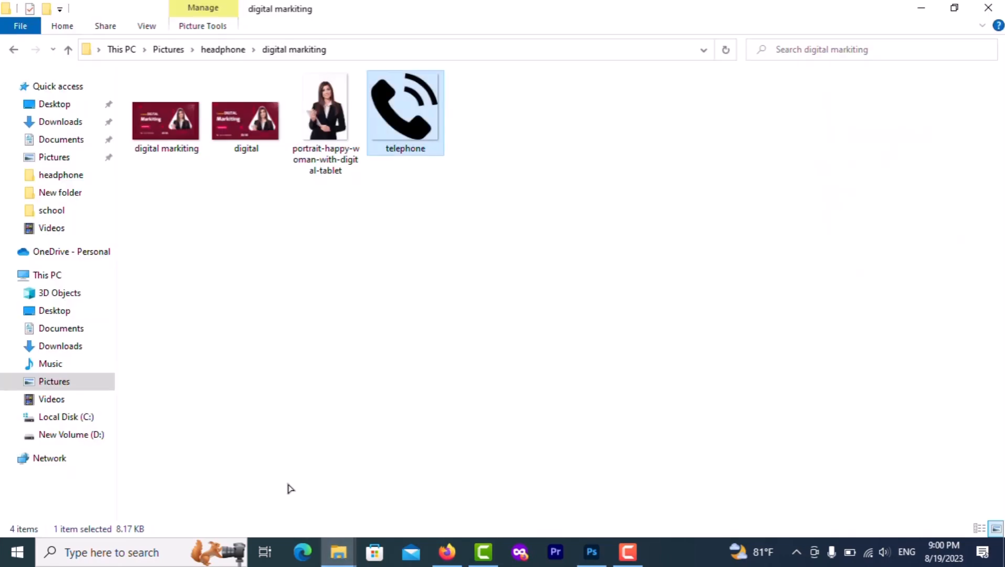
{"action": "key", "text": "BackSpace"}
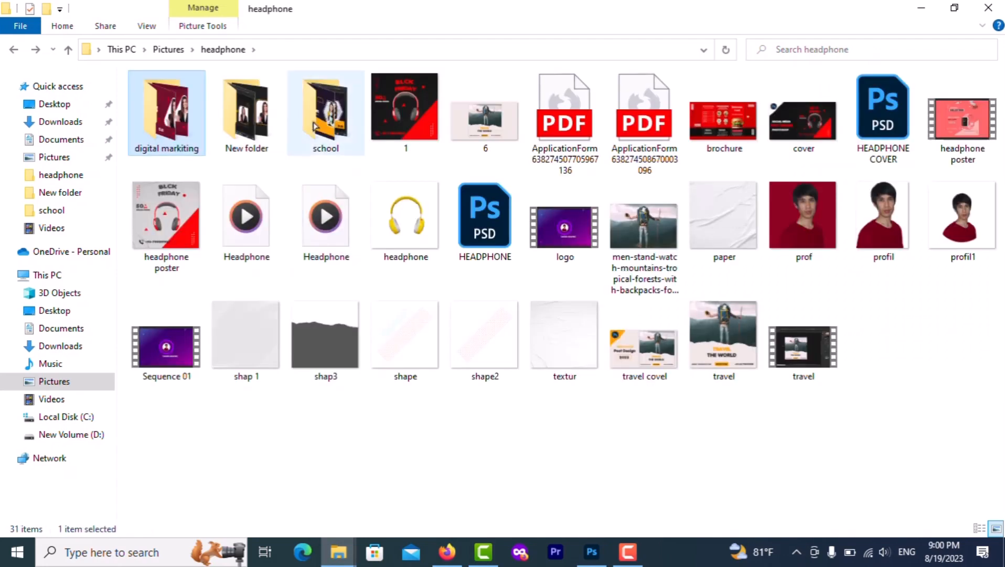
{"action": "double_click", "coordinate": [320, 125]}
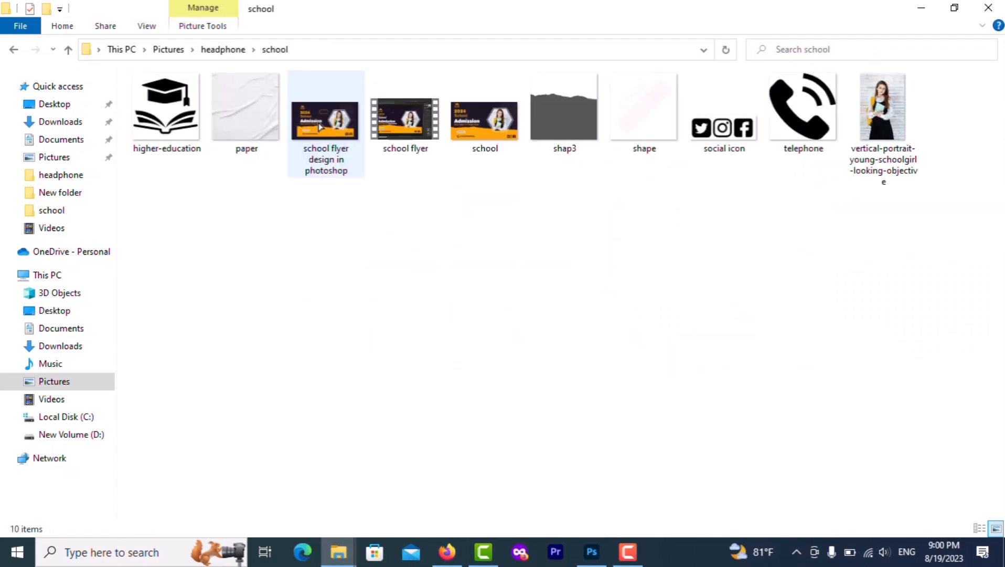
{"action": "left_click_drag", "start_coordinate": [724, 113], "coordinate": [416, 465]}
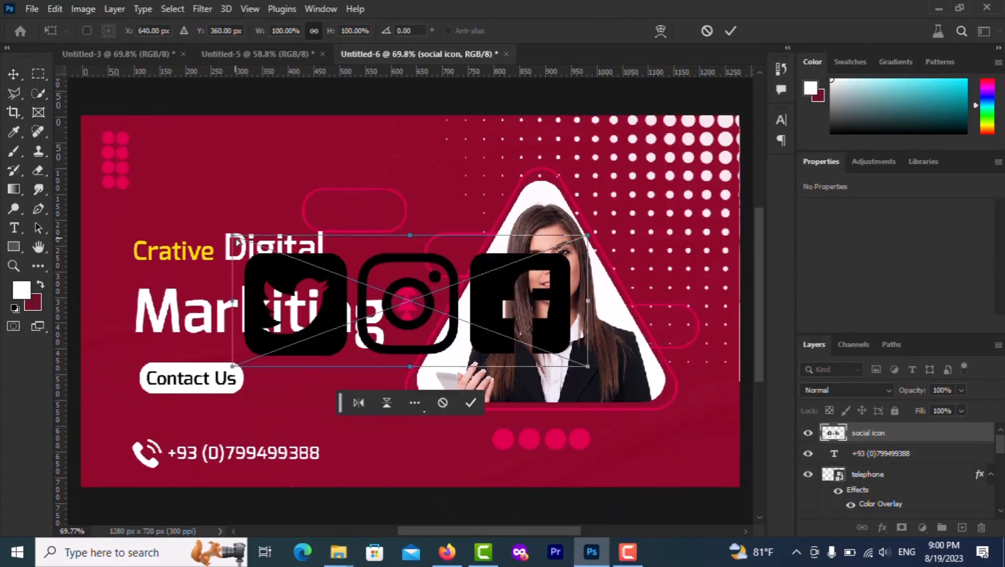
Scale the social icons into the bottom-right corner and make them white with a Color Overlay
{"action": "left_click_drag", "start_coordinate": [233, 235], "coordinate": [637, 438]}
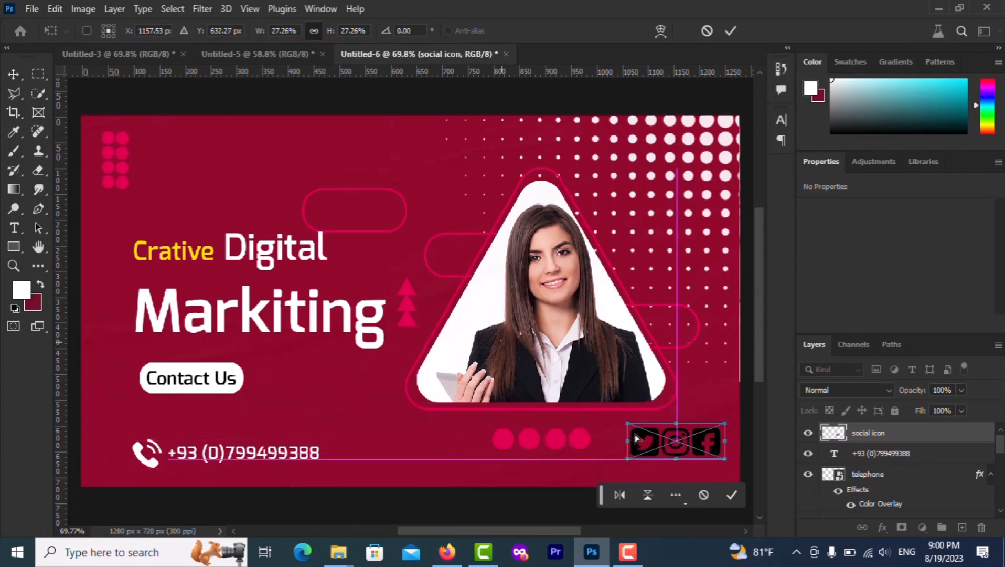
{"action": "left_click", "coordinate": [733, 495]}
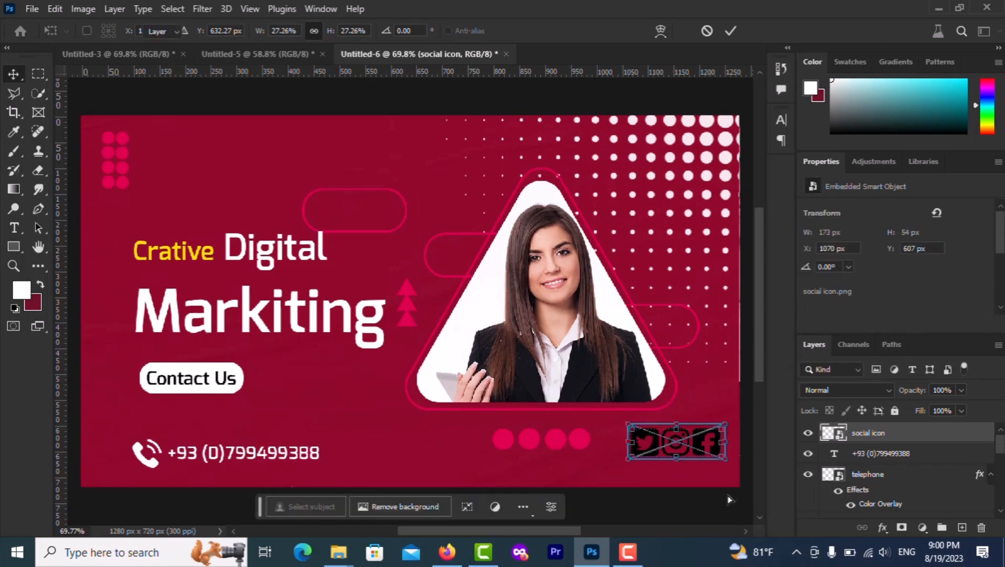
{"action": "left_click", "coordinate": [884, 527]}
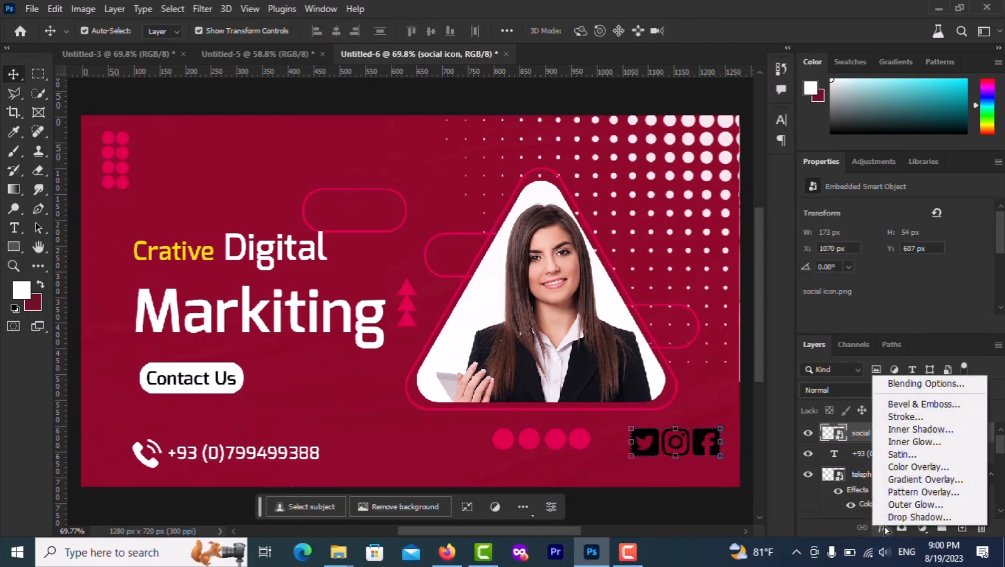
{"action": "left_click", "coordinate": [913, 466]}
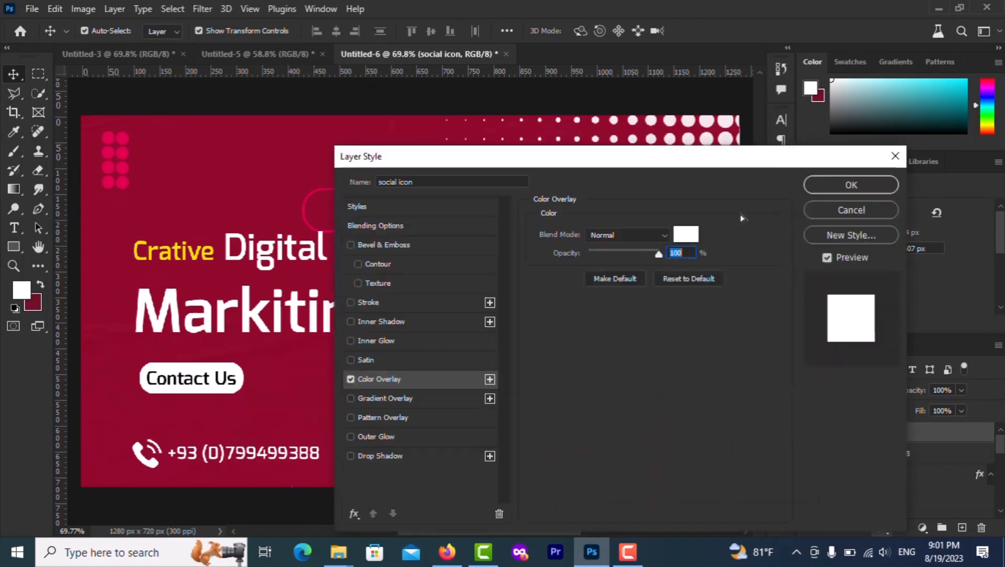
{"action": "left_click", "coordinate": [808, 188]}
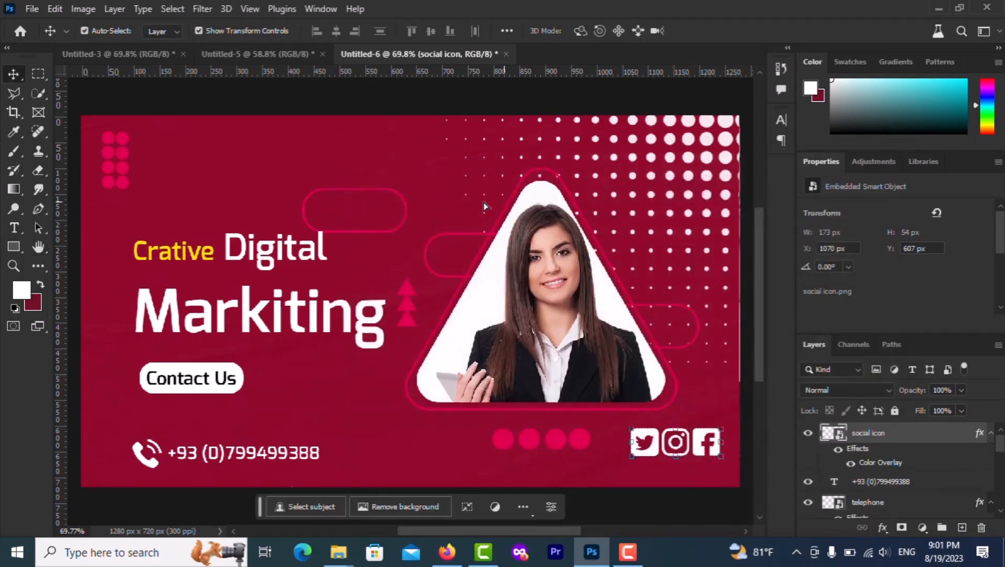
{"action": "left_click", "coordinate": [443, 177]}
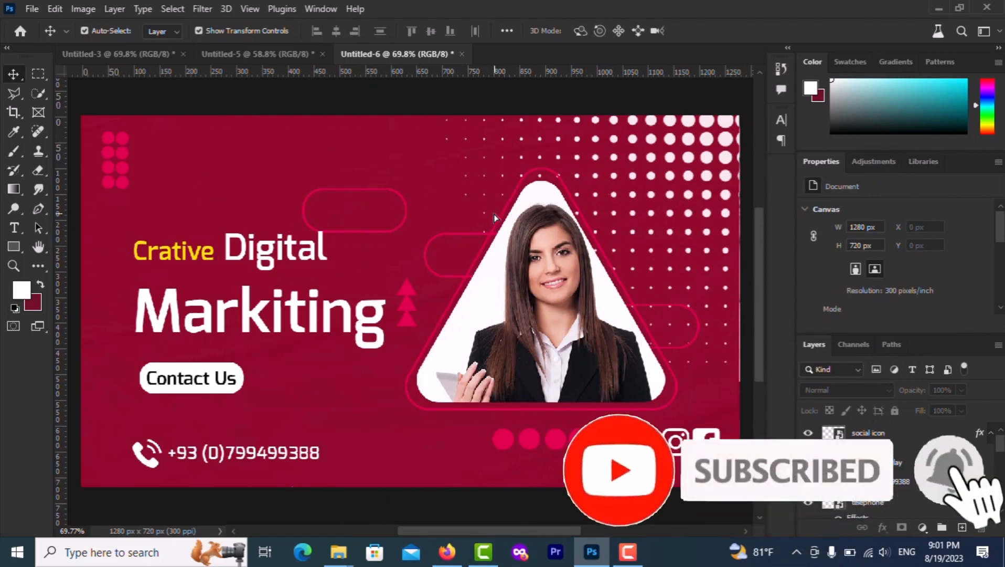
{"action": "scroll", "coordinate": [494, 218], "scroll_direction": "up", "scroll_amount": 2}
{"action": "scroll", "coordinate": [495, 218], "scroll_direction": "down", "scroll_amount": 2}
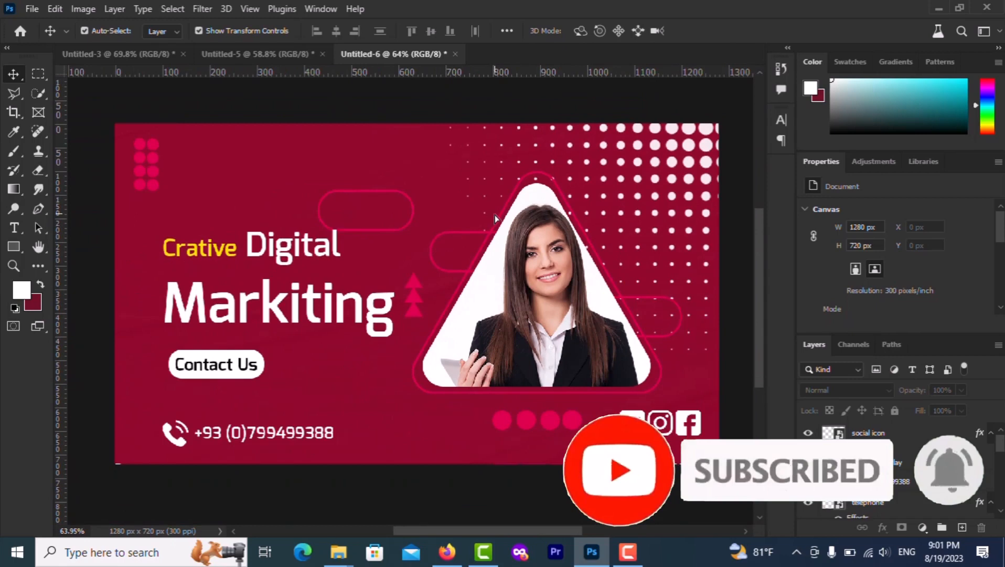